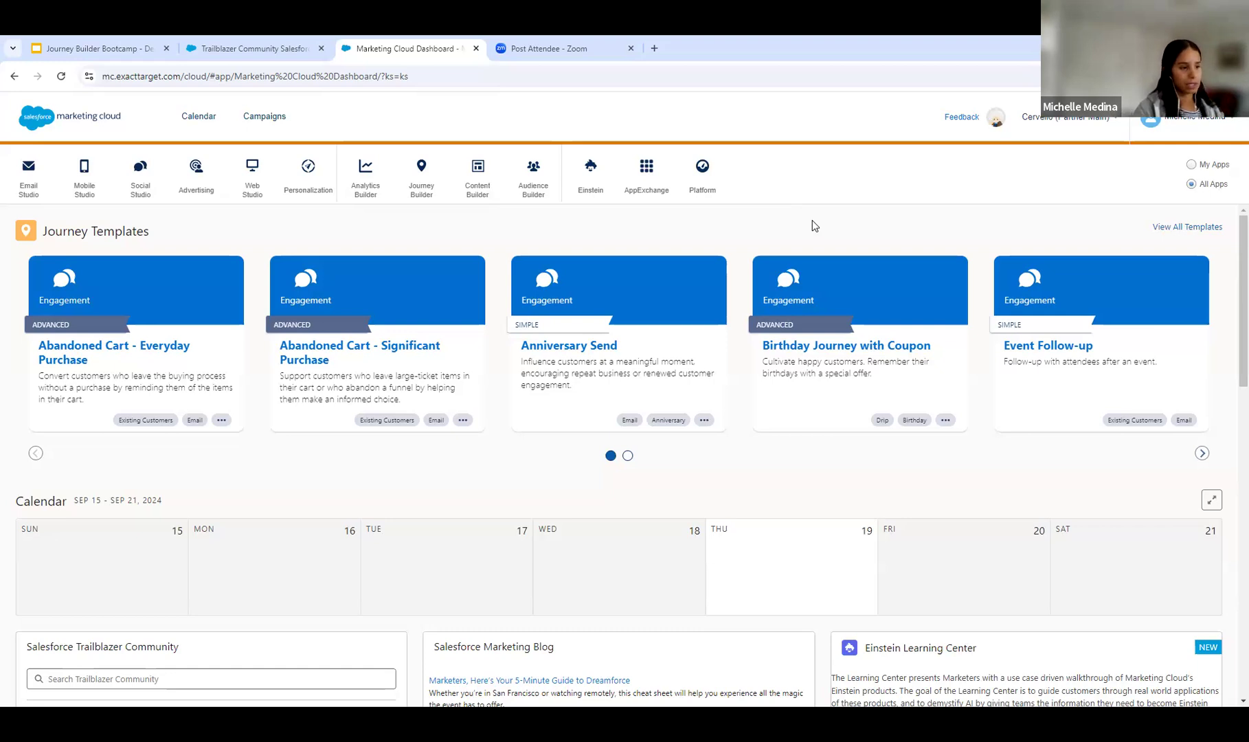
Open the MM Sending Bootcamp data extension from the MM Test folder in Email Studio and view its records.
click(39, 218)
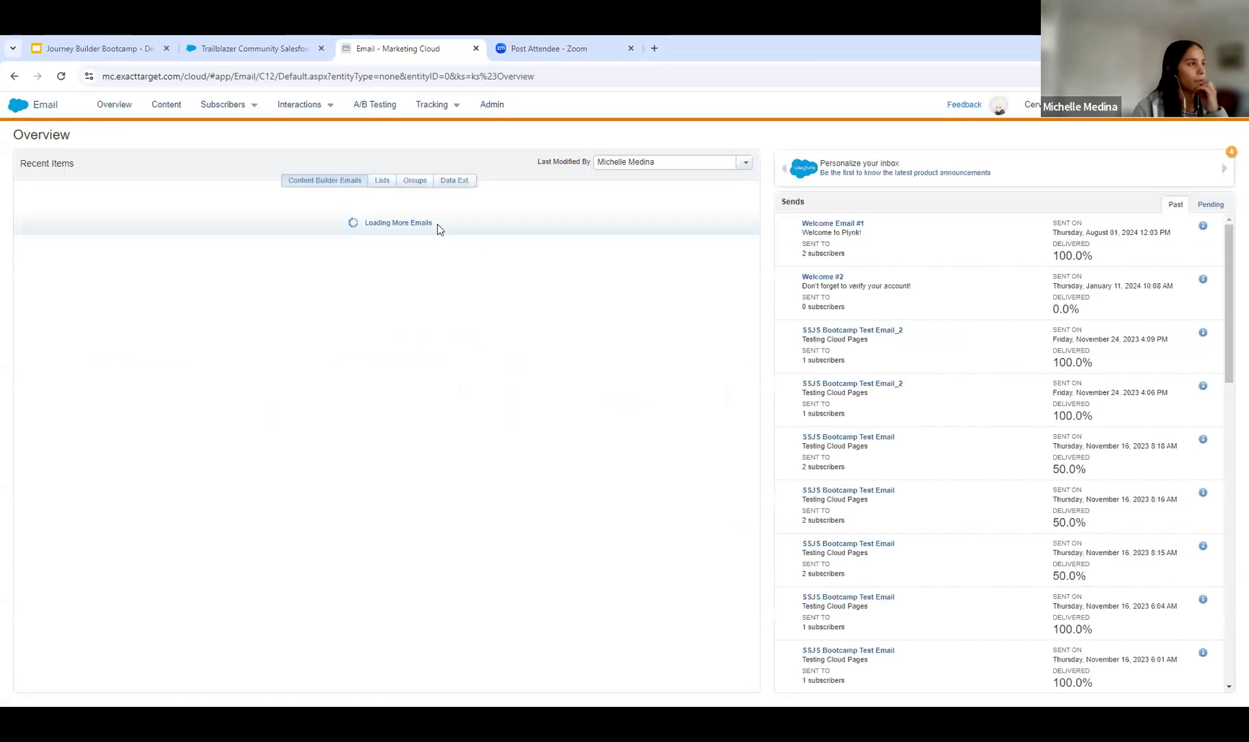
mouse_move(240, 111)
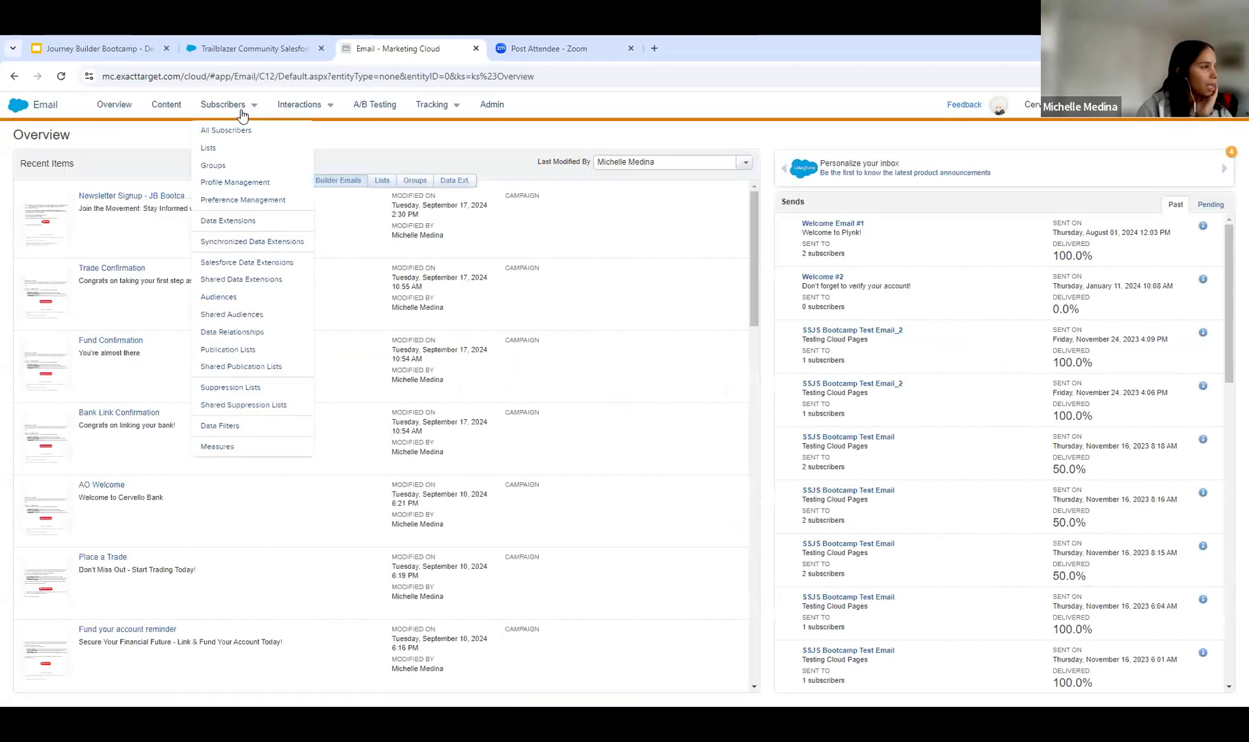
click(226, 222)
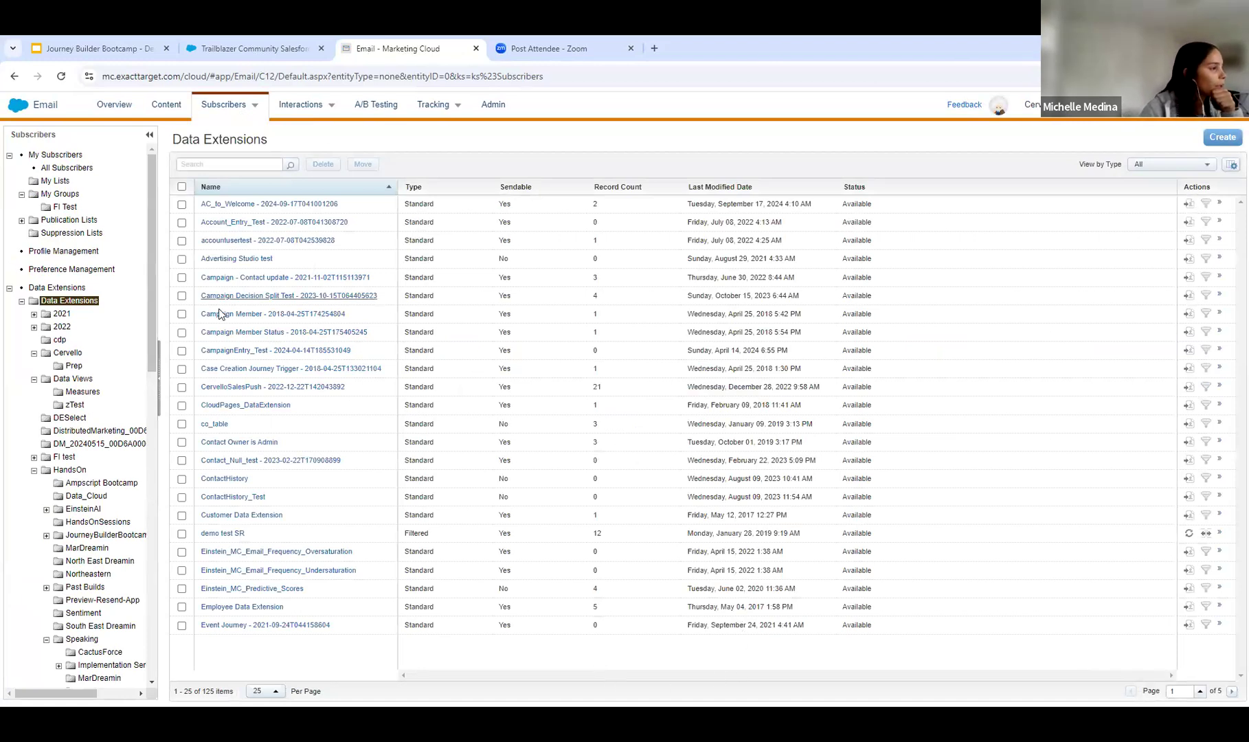
scroll(121, 581, down, 3)
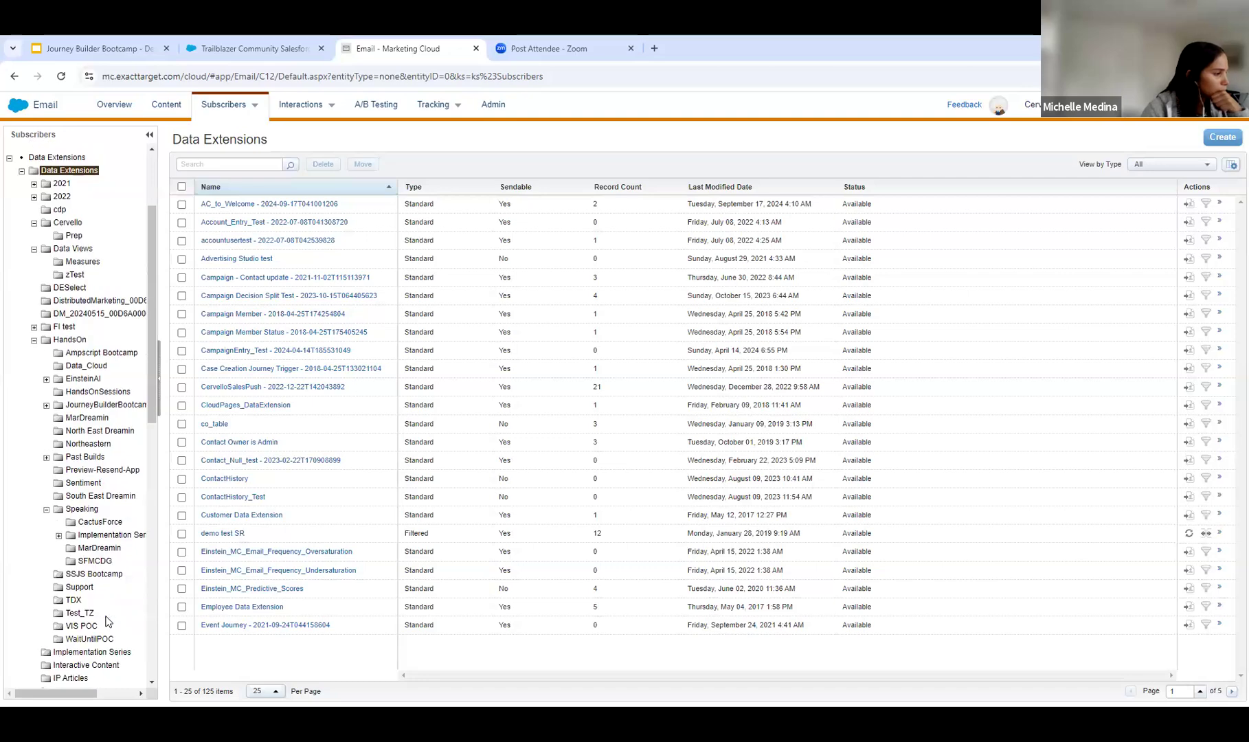
scroll(98, 639, down, 4)
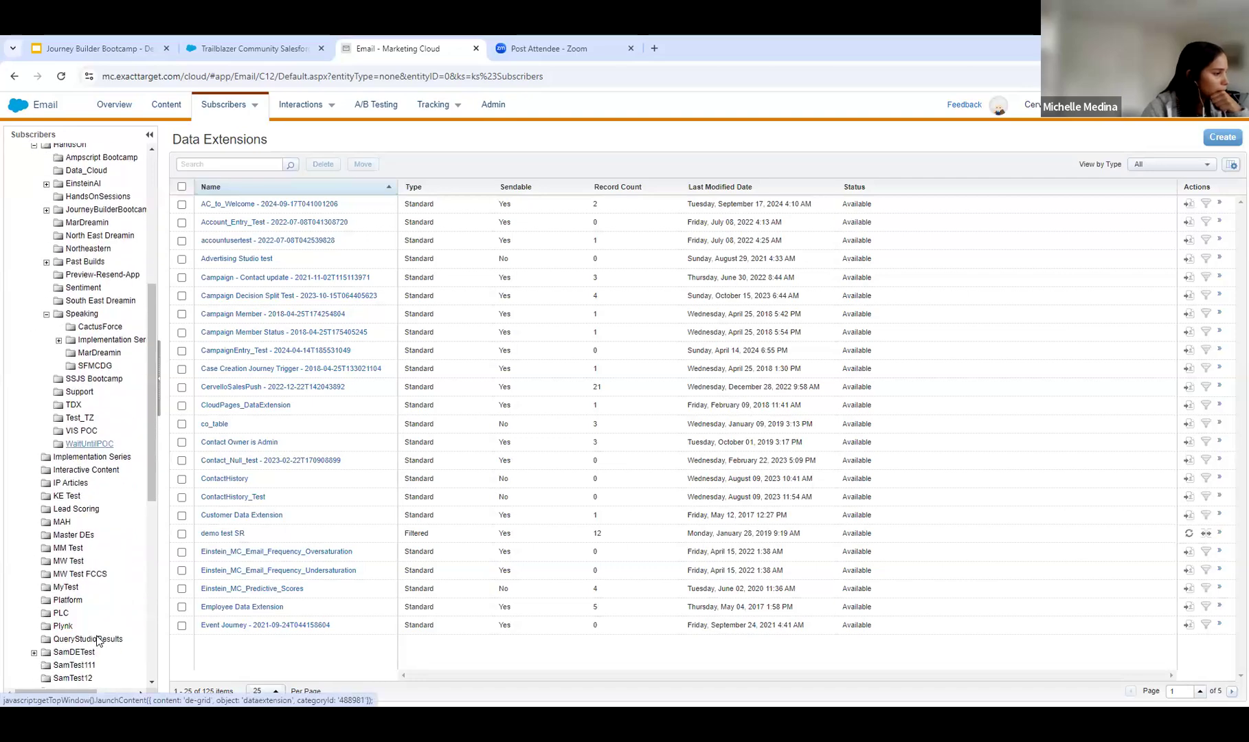
click(71, 549)
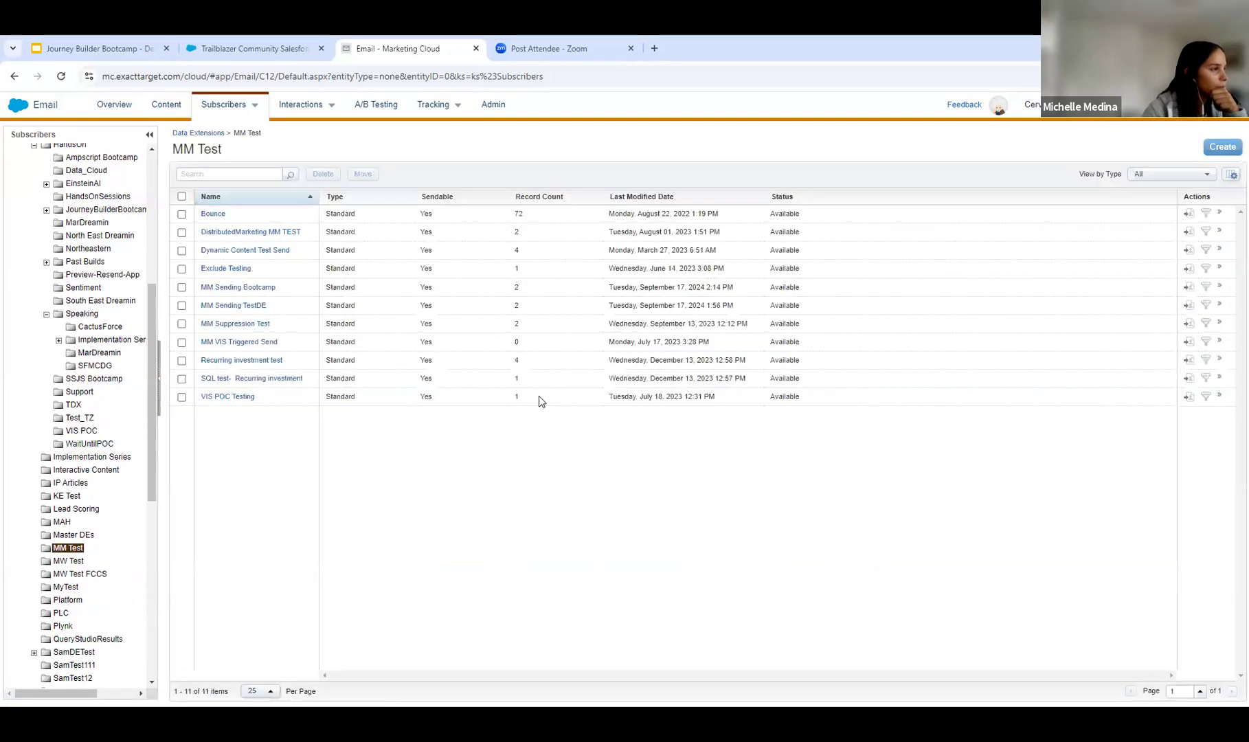
click(251, 287)
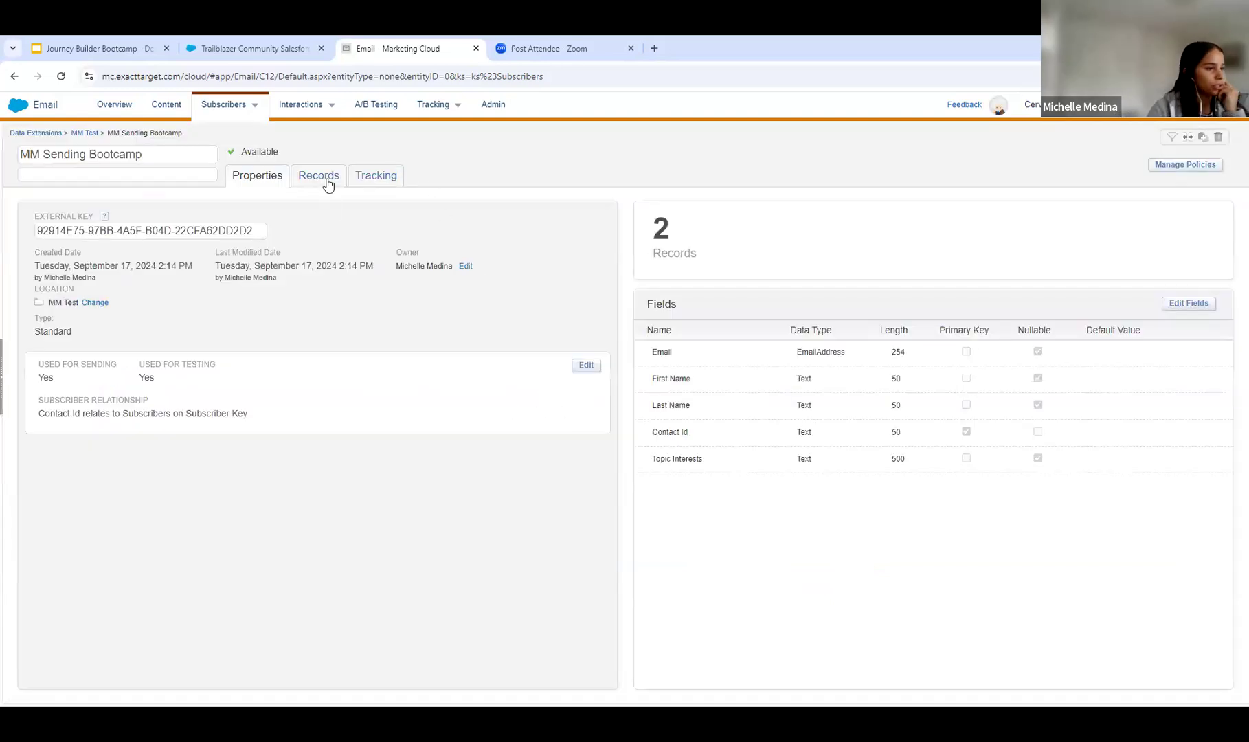
click(325, 180)
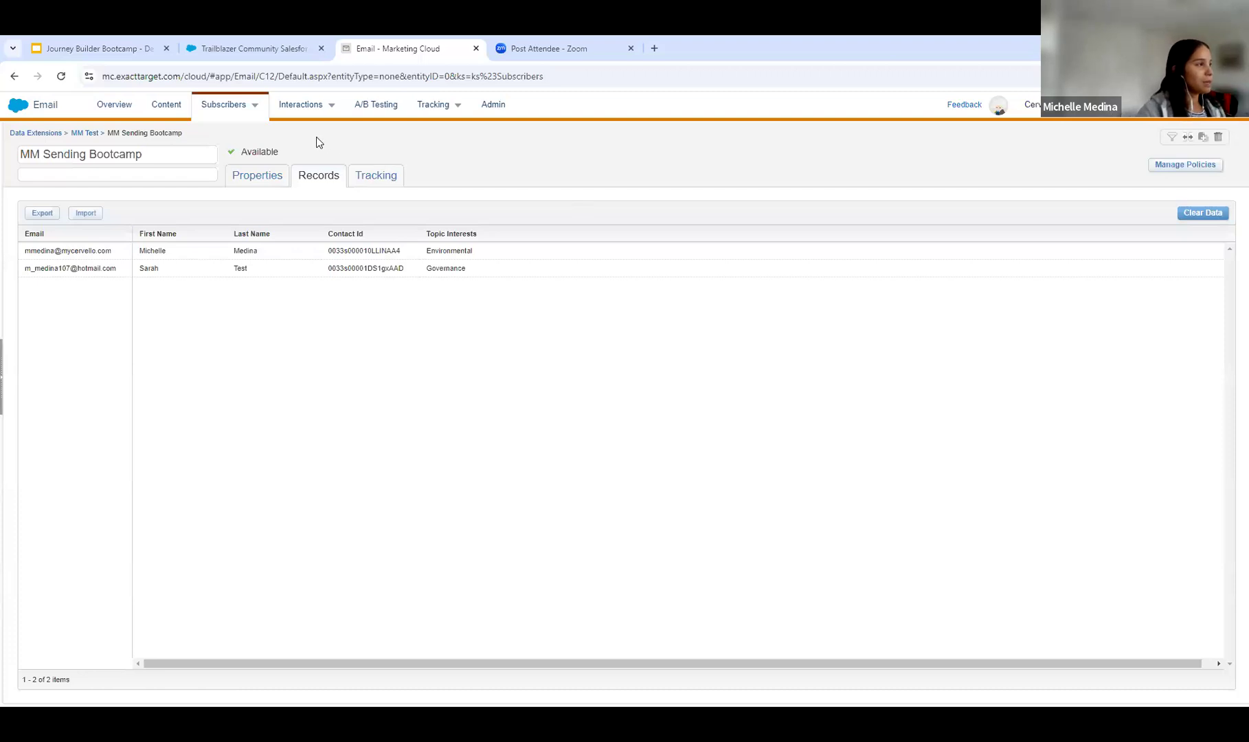
mouse_move(203, 119)
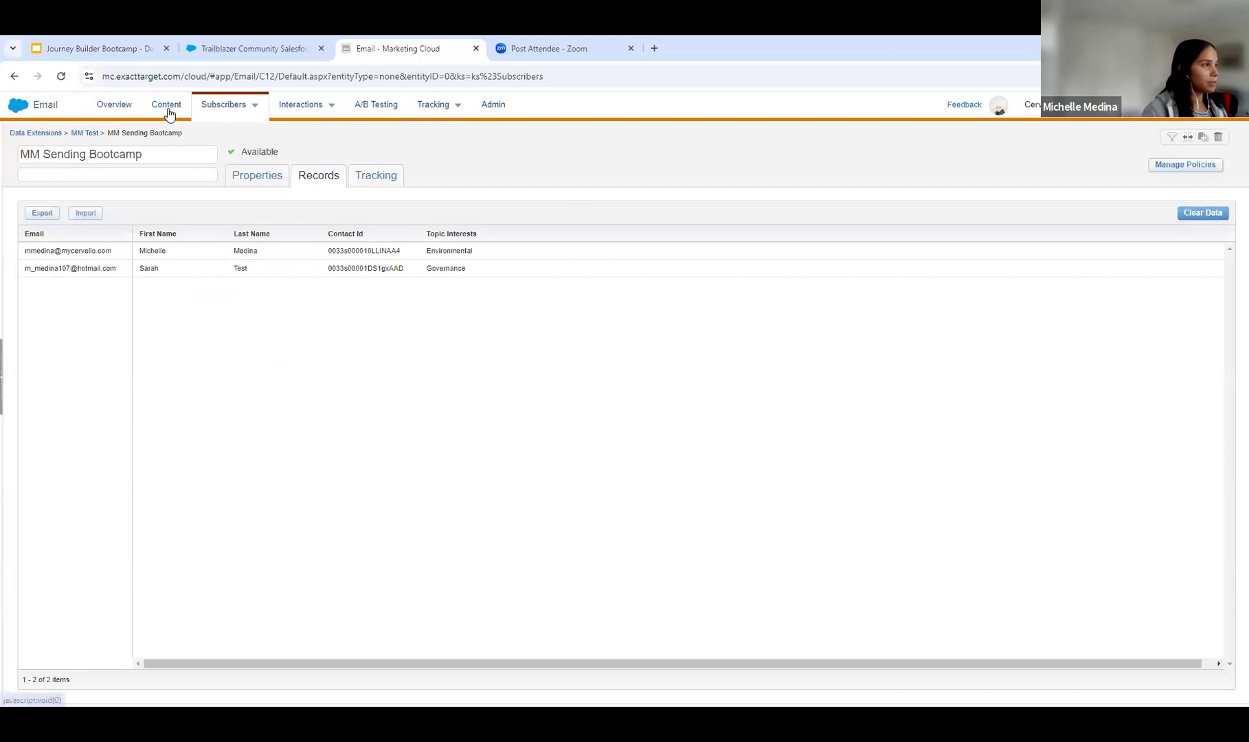
click(169, 109)
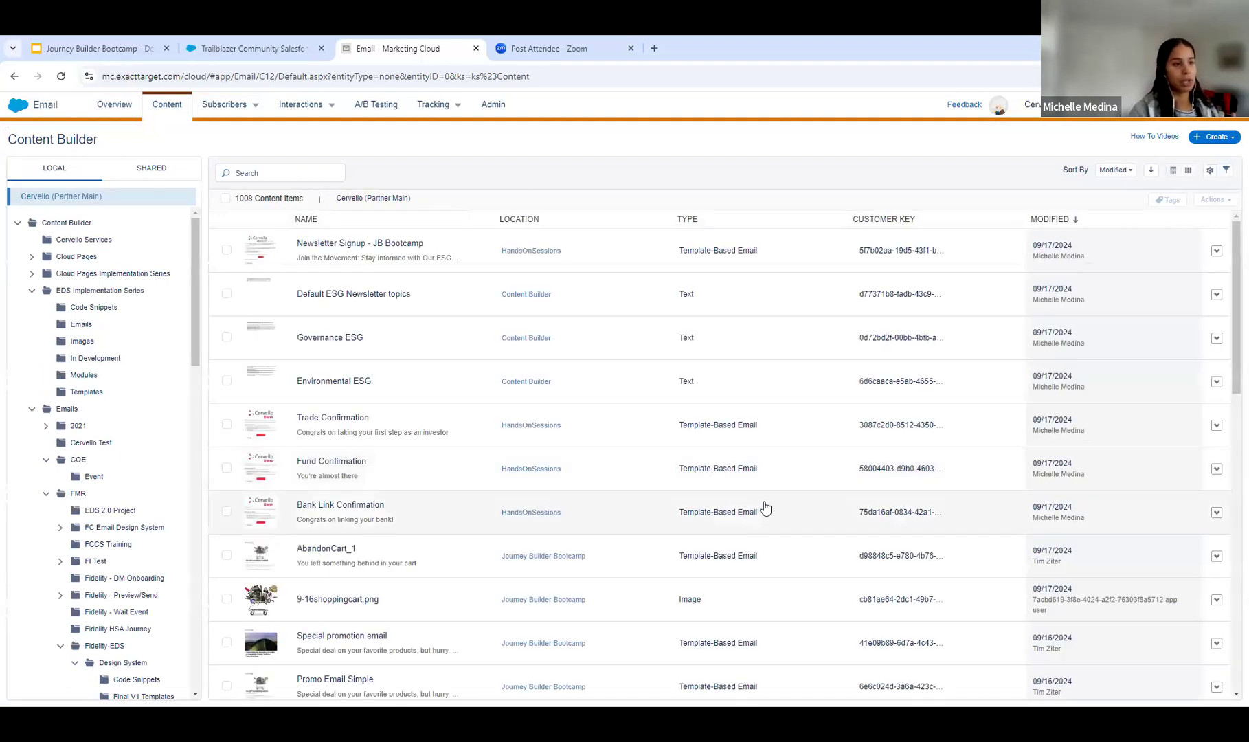
click(470, 256)
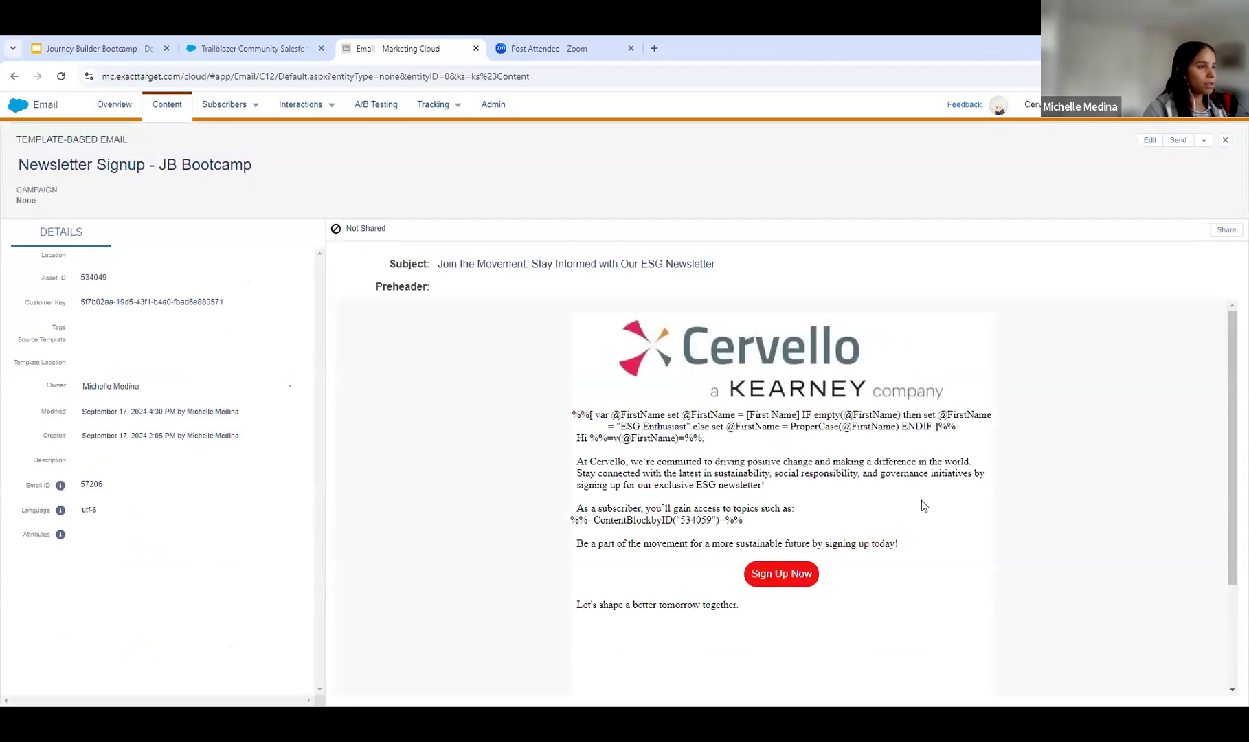
click(1149, 140)
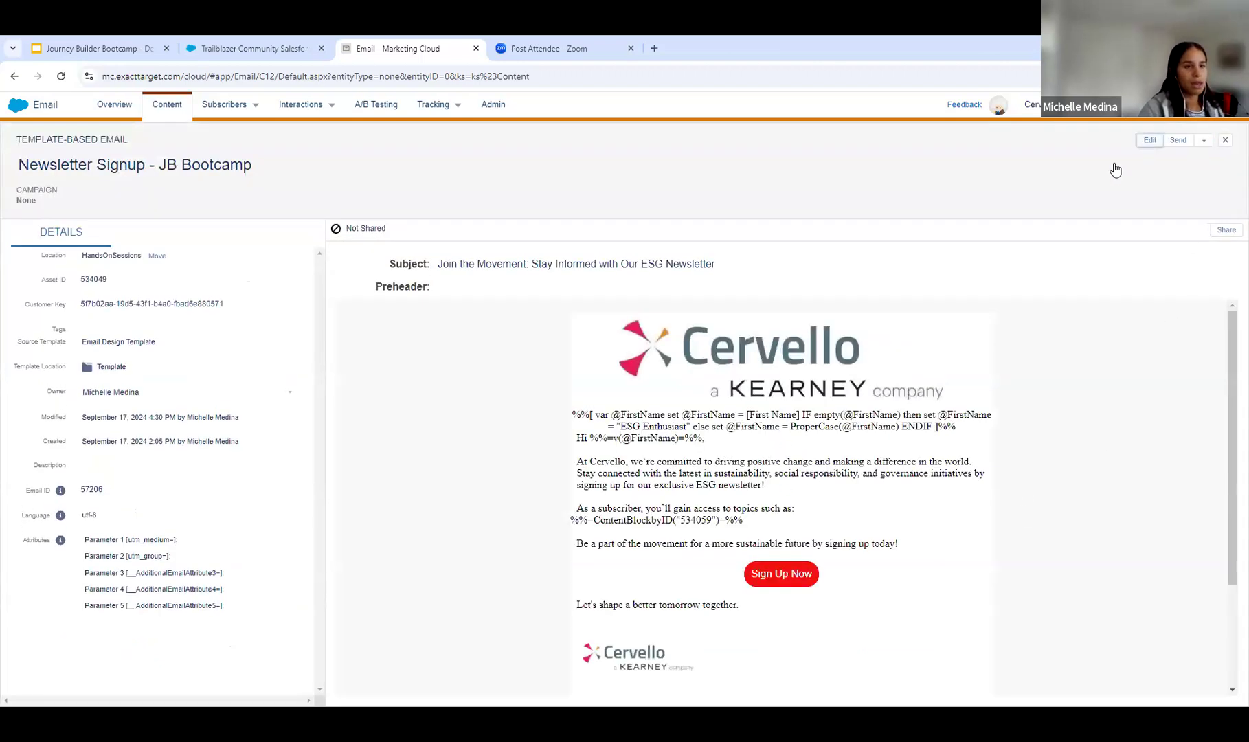
click(1095, 171)
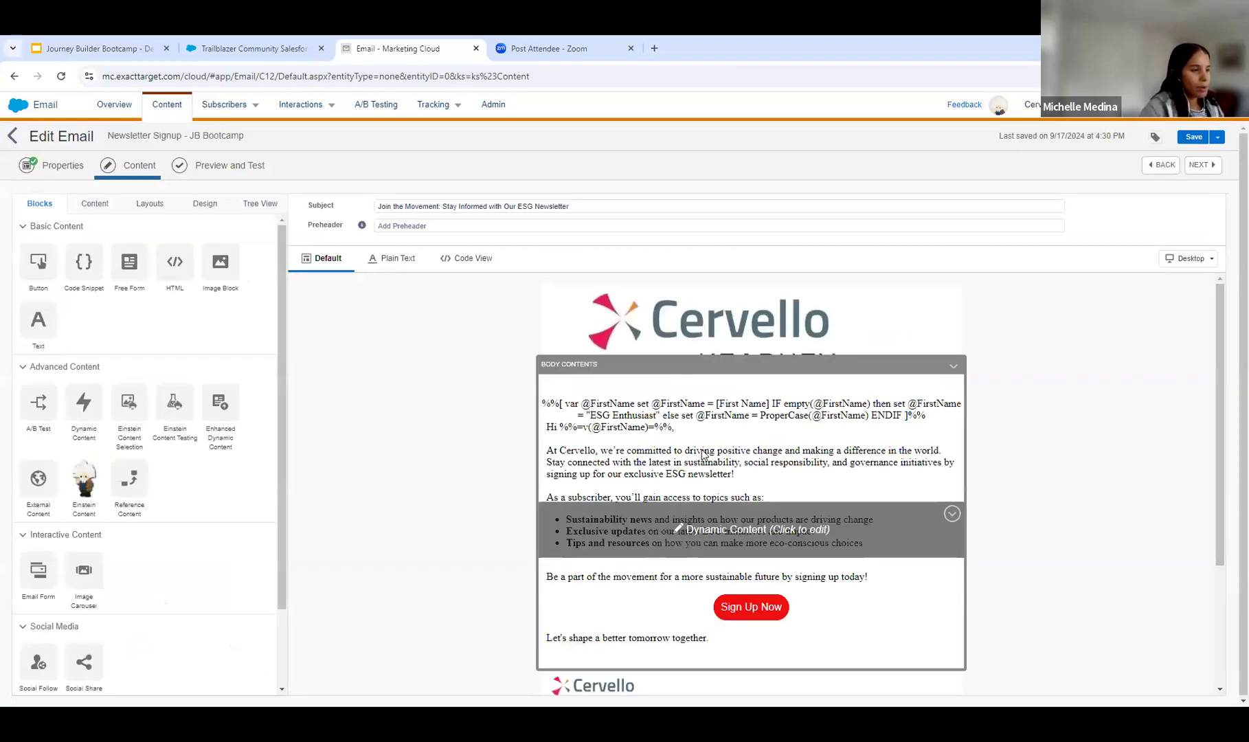
click(725, 416)
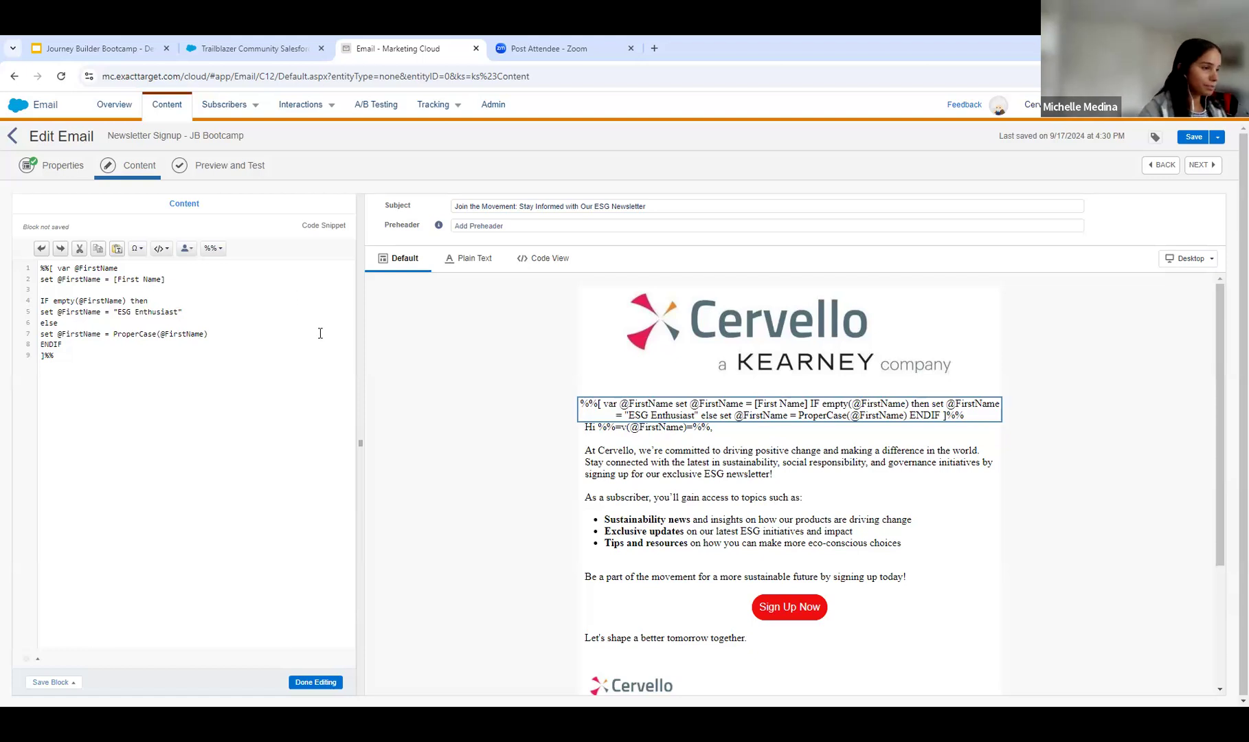
drag(359, 442, 336, 443)
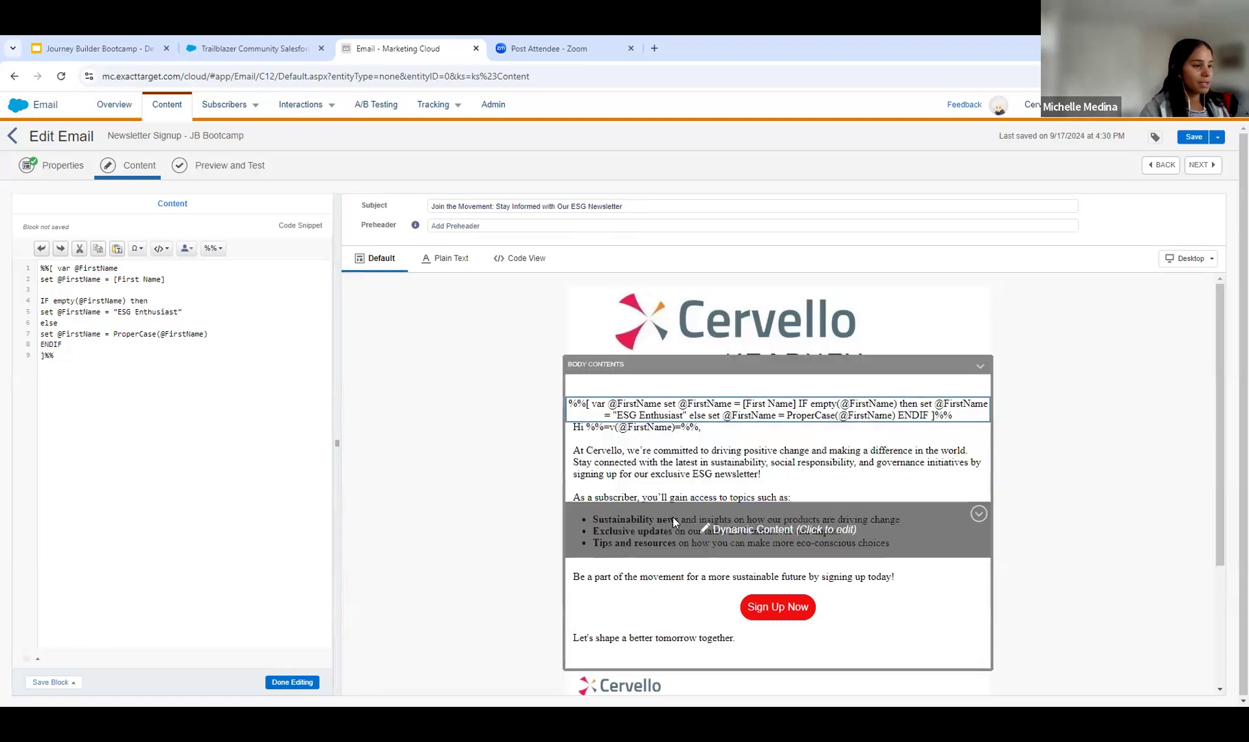
Open the email's dynamic content block and bring up Rule 1, Environmental ESG, for editing.
click(738, 526)
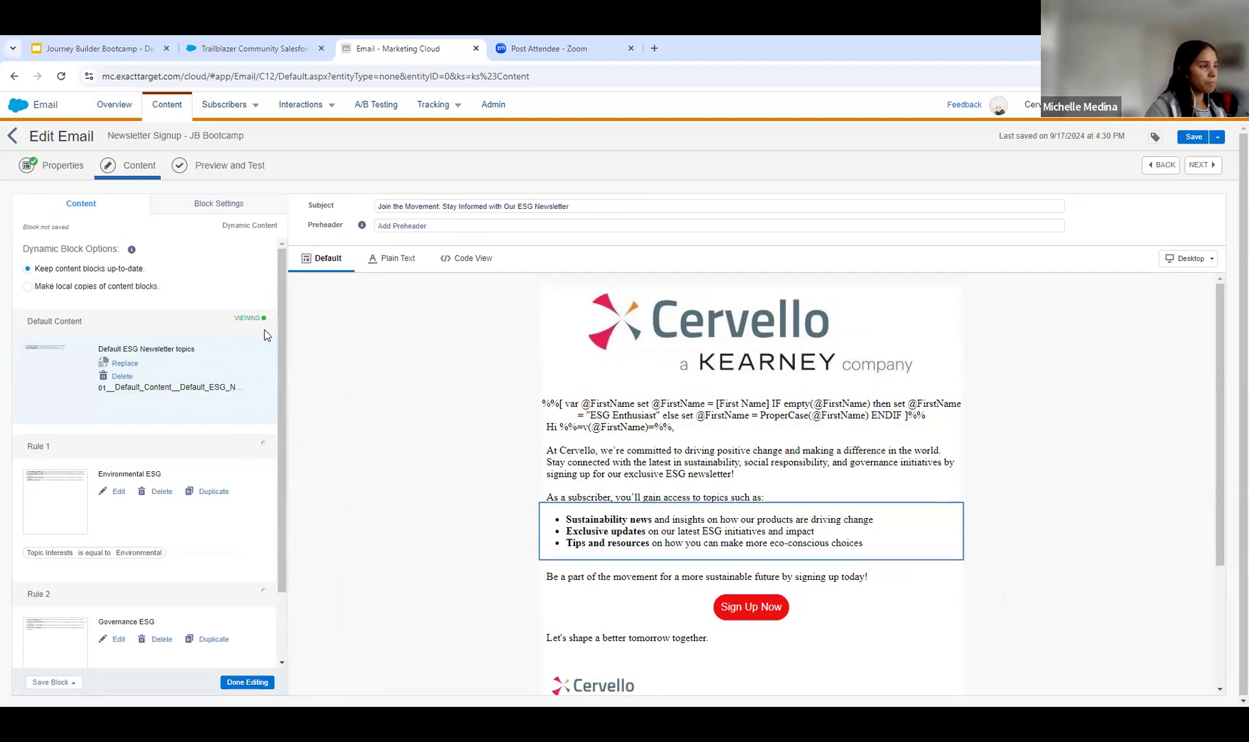
drag(285, 326, 285, 328)
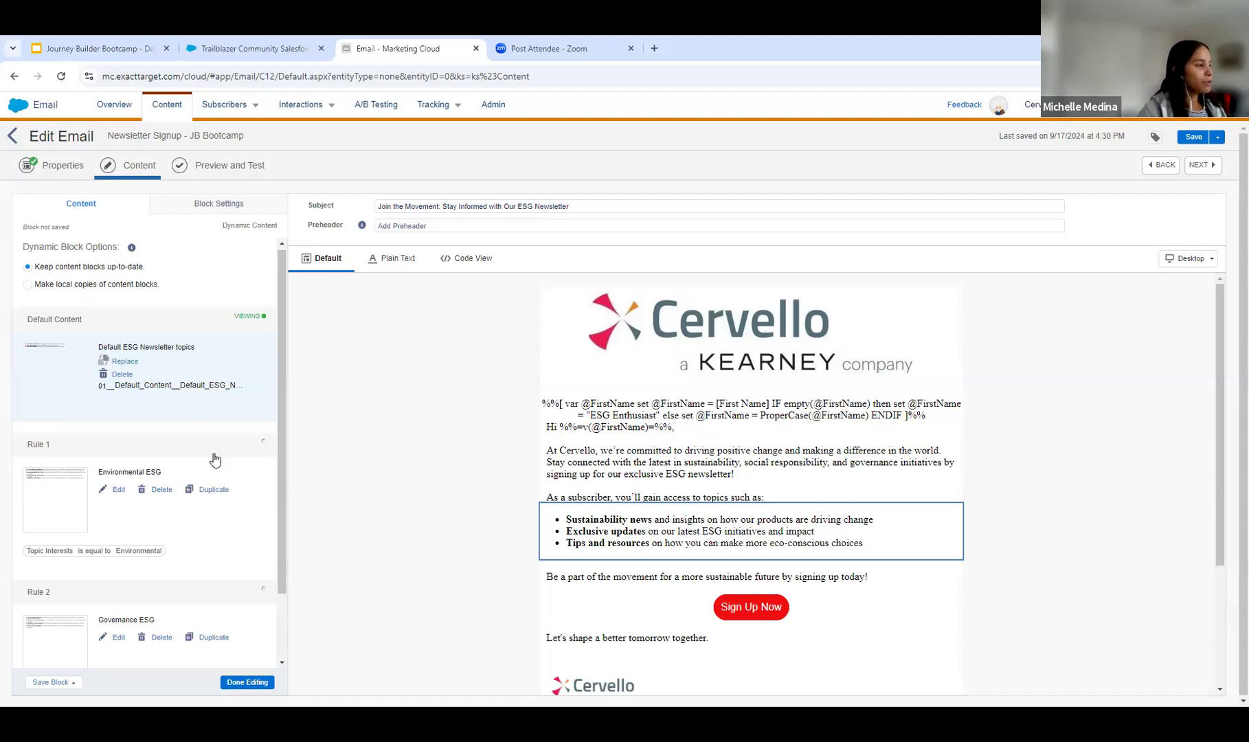
scroll(212, 460, down, 2)
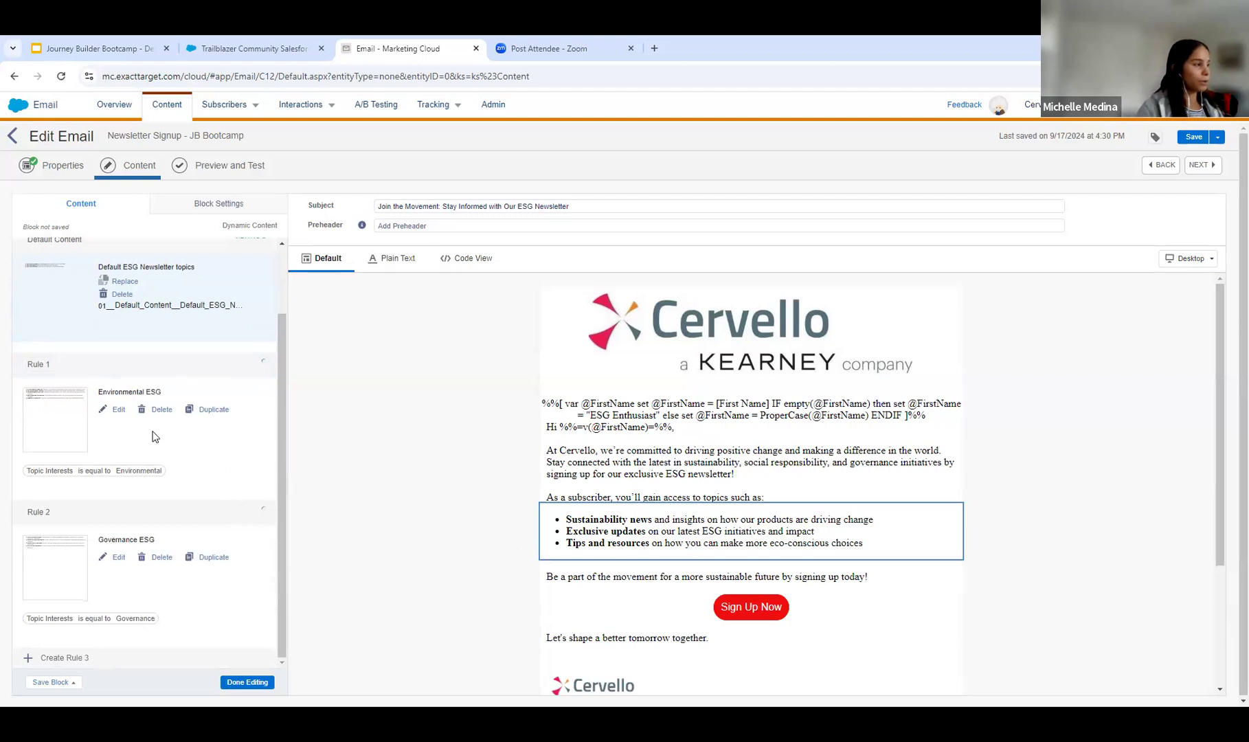
click(119, 410)
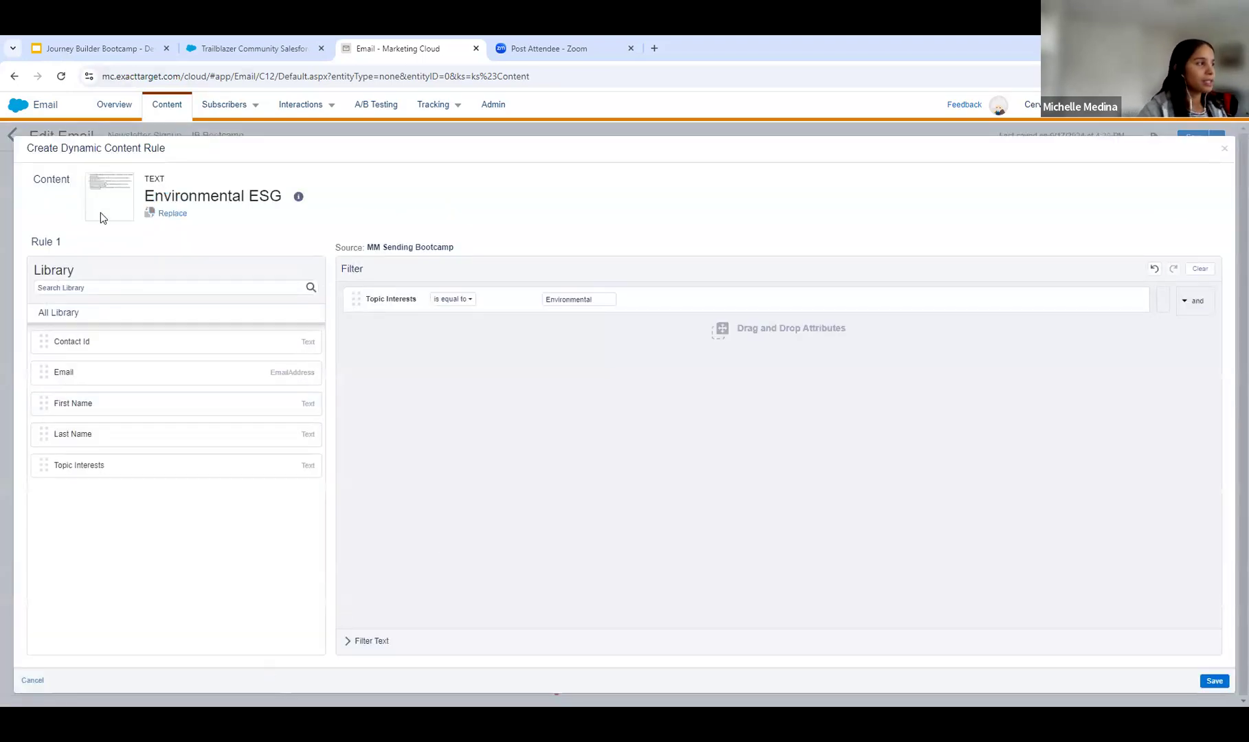
Duplicate the browser tab and review the Environmental ESG and Governance ESG text blocks in Content Builder.
right_click(413, 55)
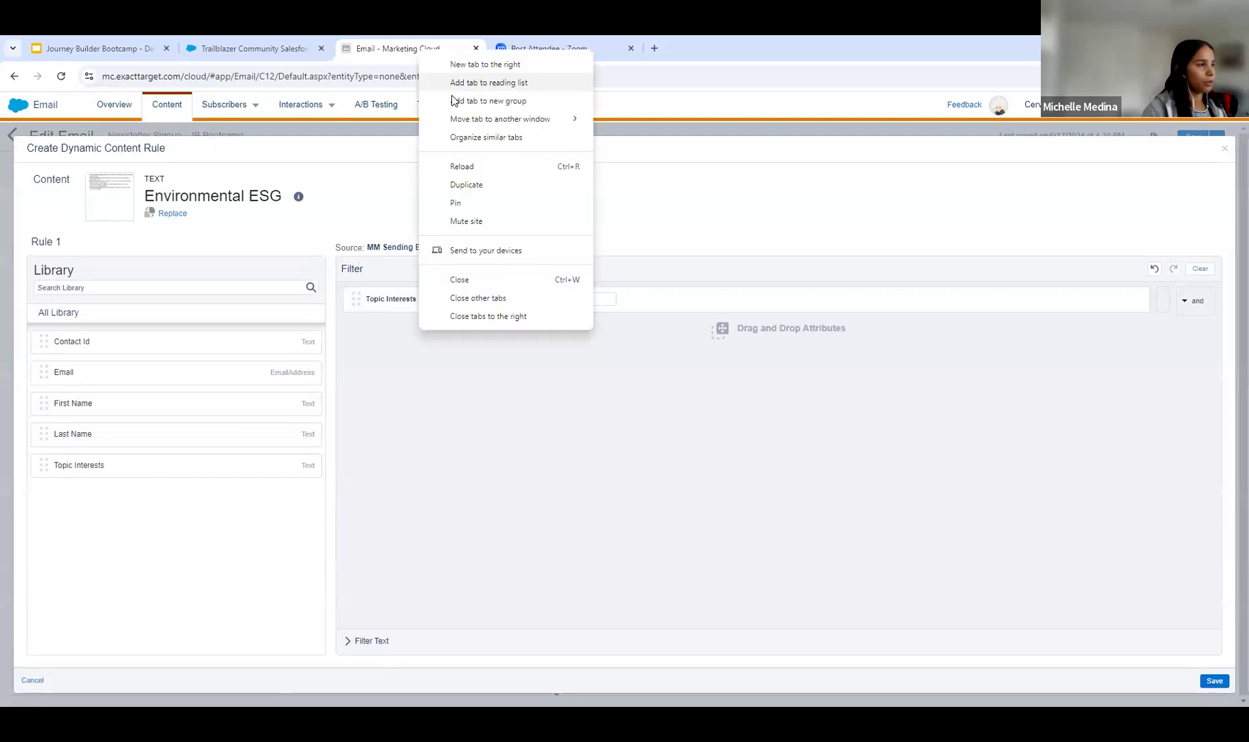
click(467, 184)
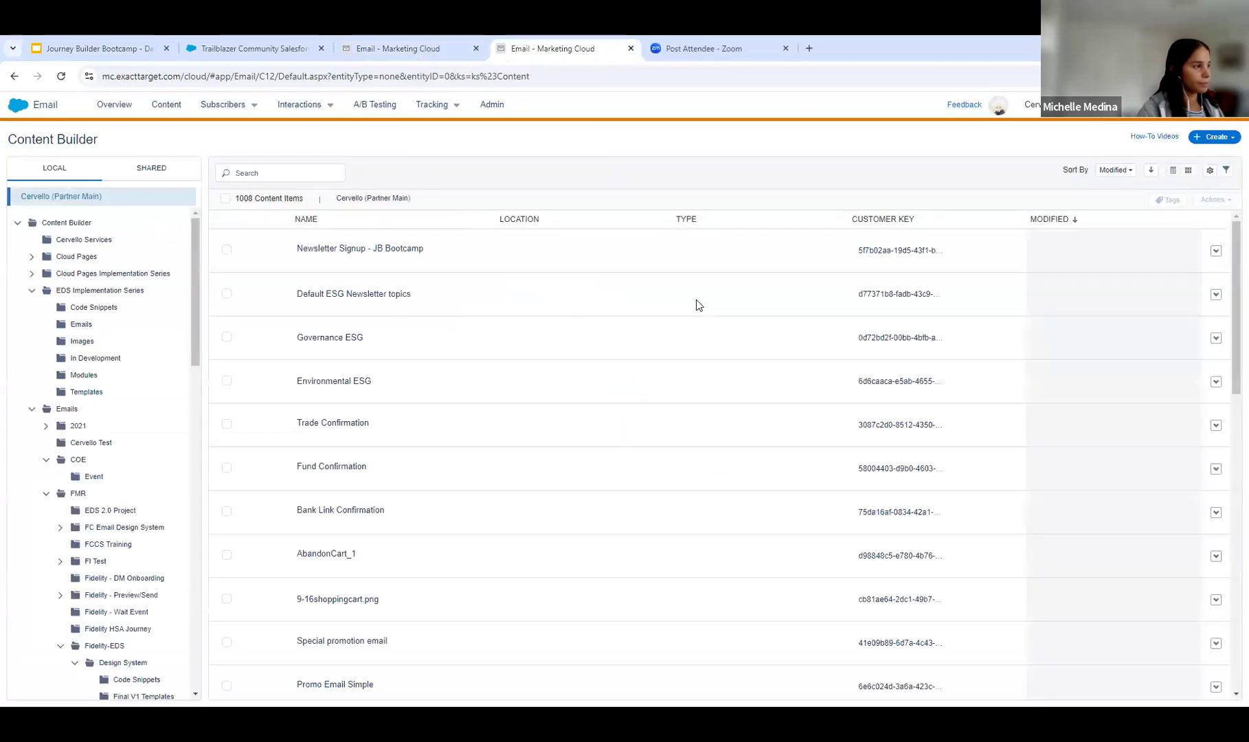
click(415, 382)
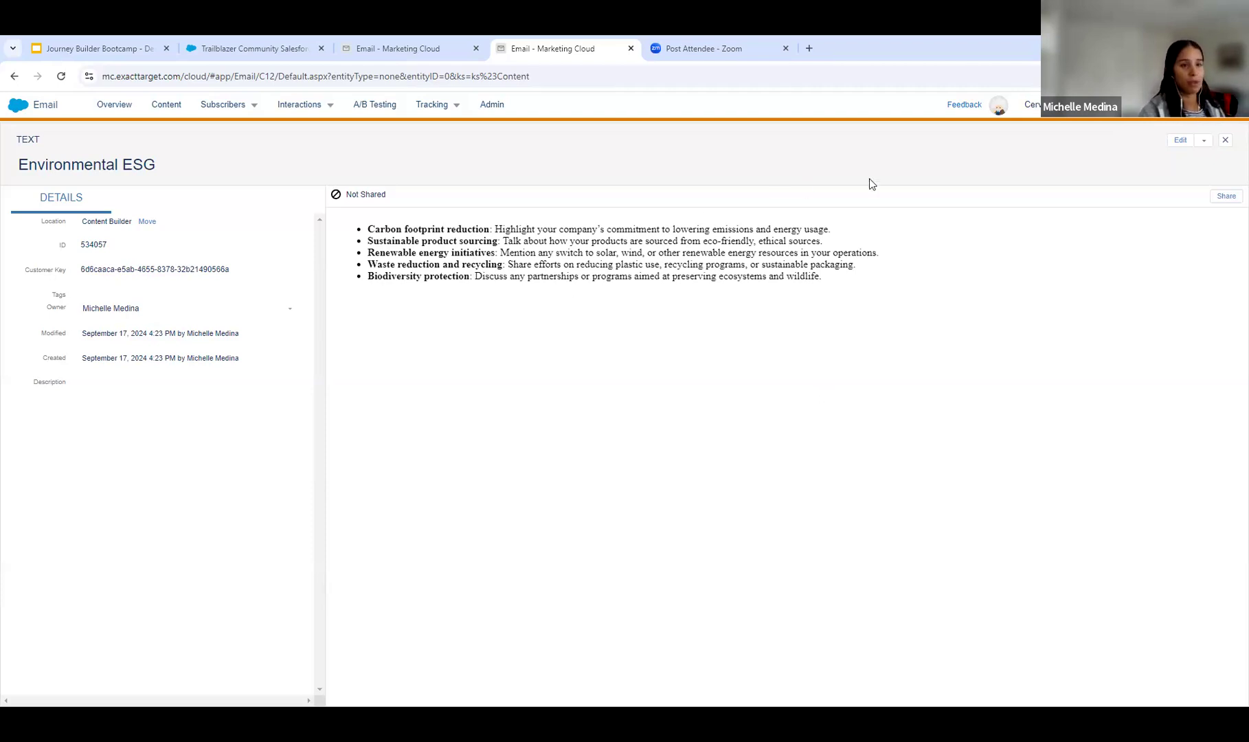
click(1224, 141)
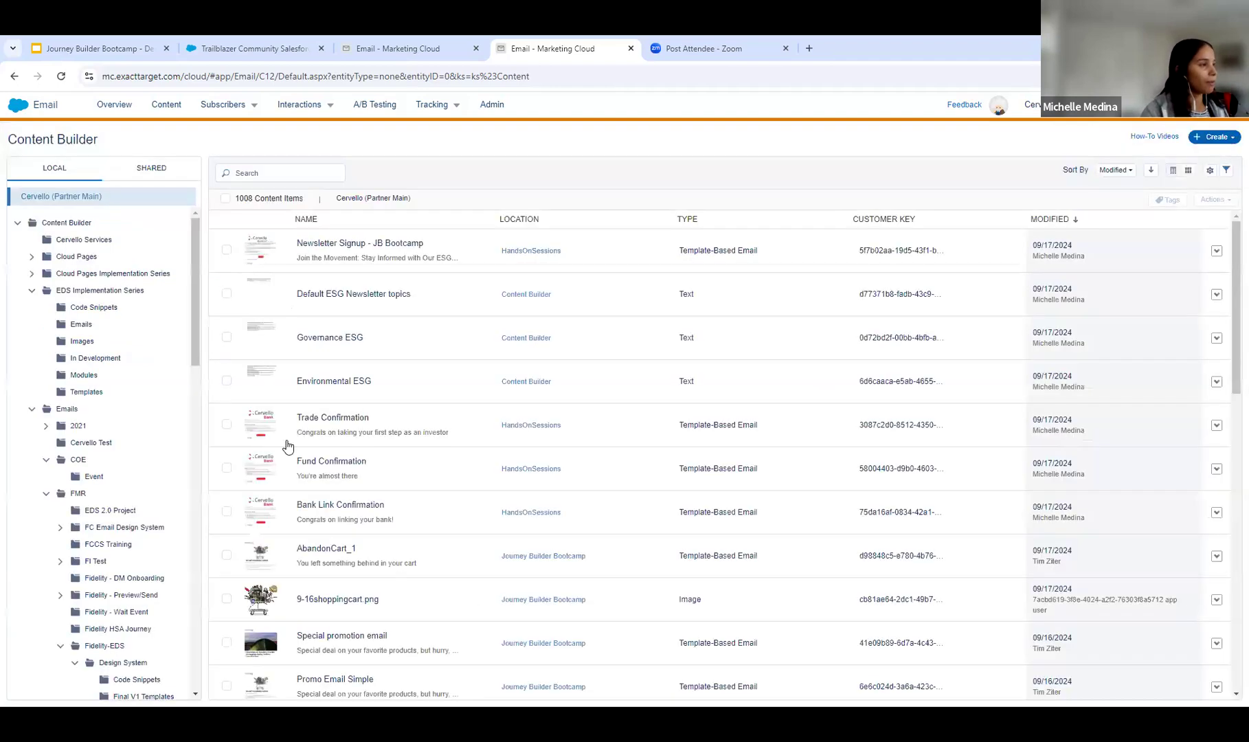
click(321, 338)
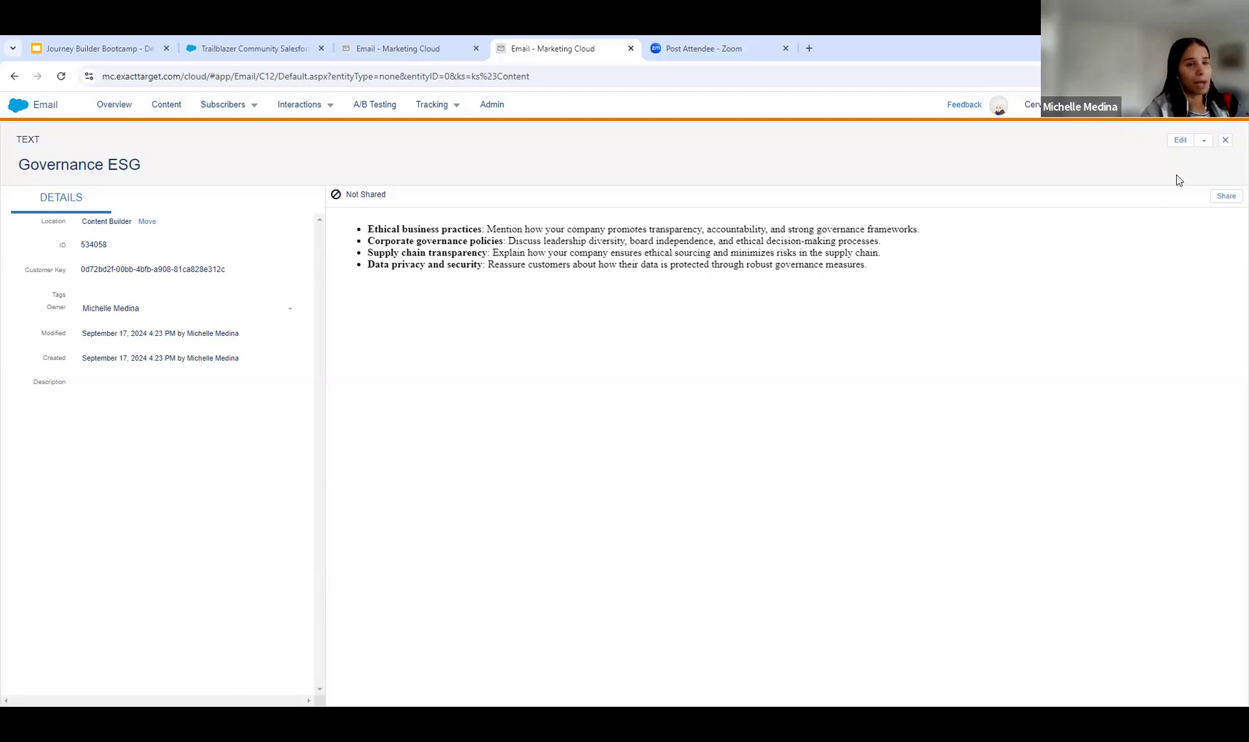
click(1225, 142)
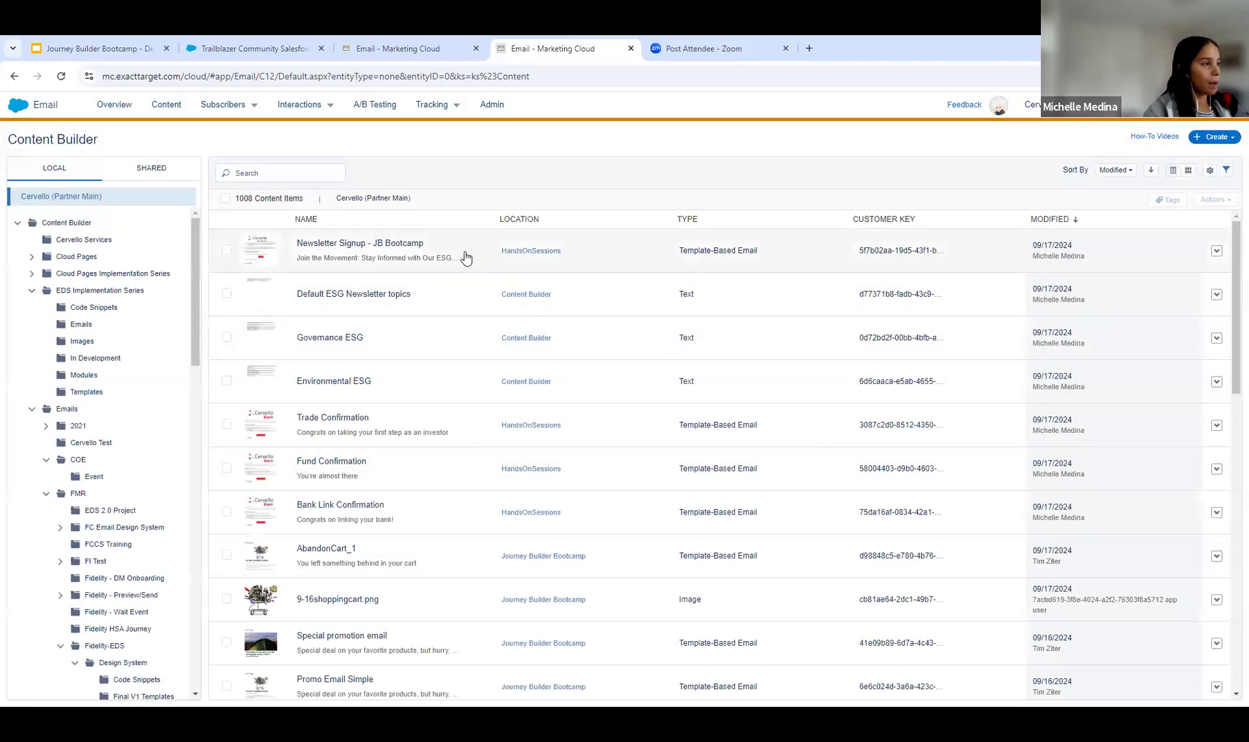
Return to the Environmental ESG rule, check its replacement content options and data source, and save the rule.
click(431, 50)
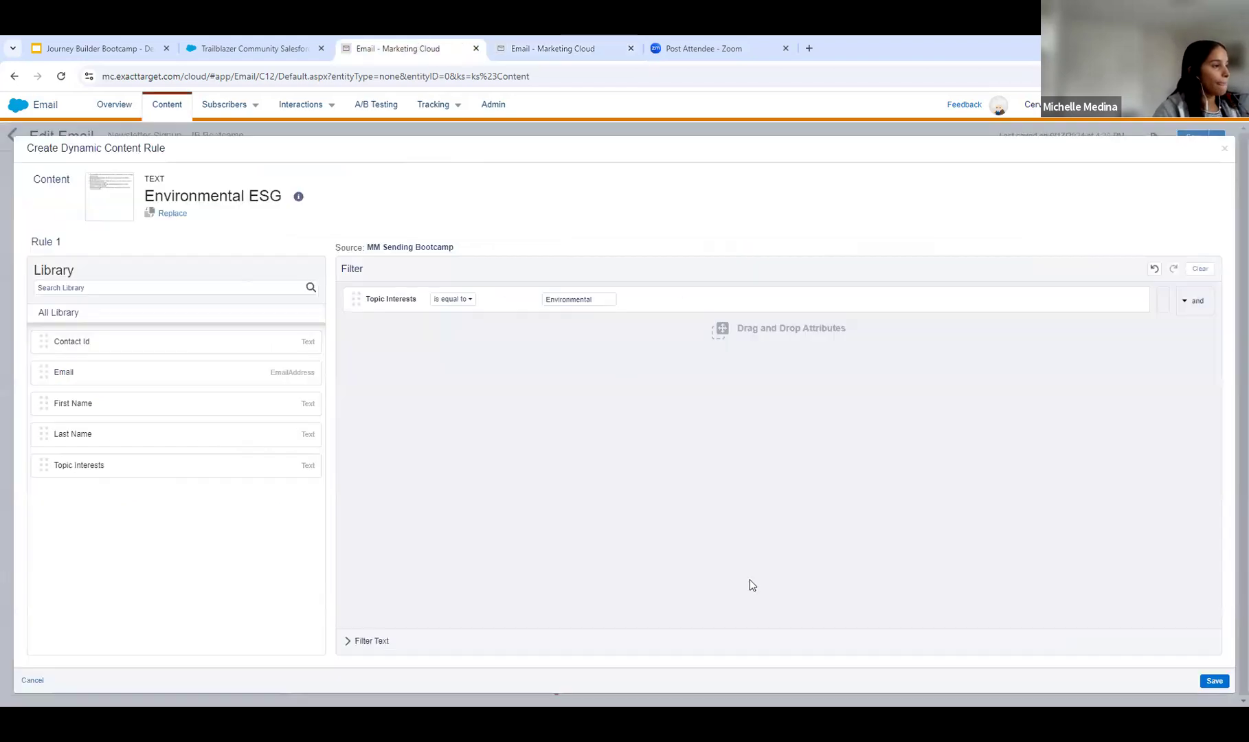
click(171, 214)
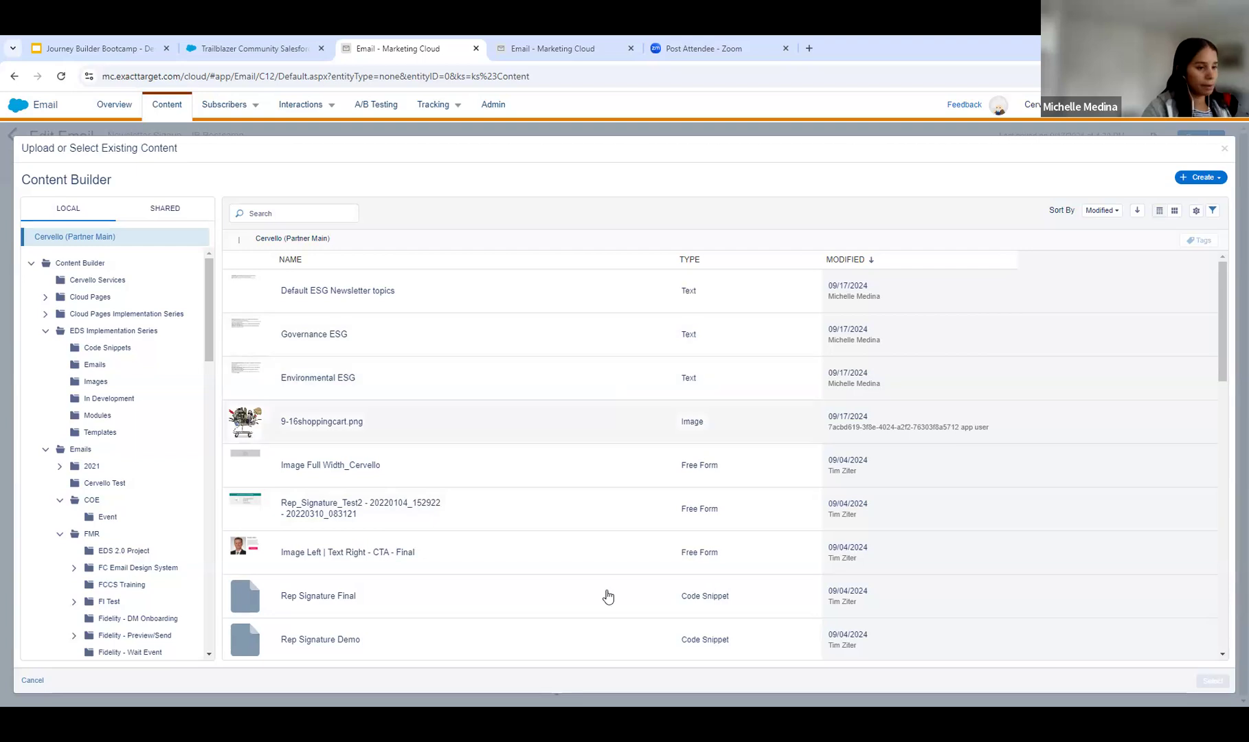
click(1229, 155)
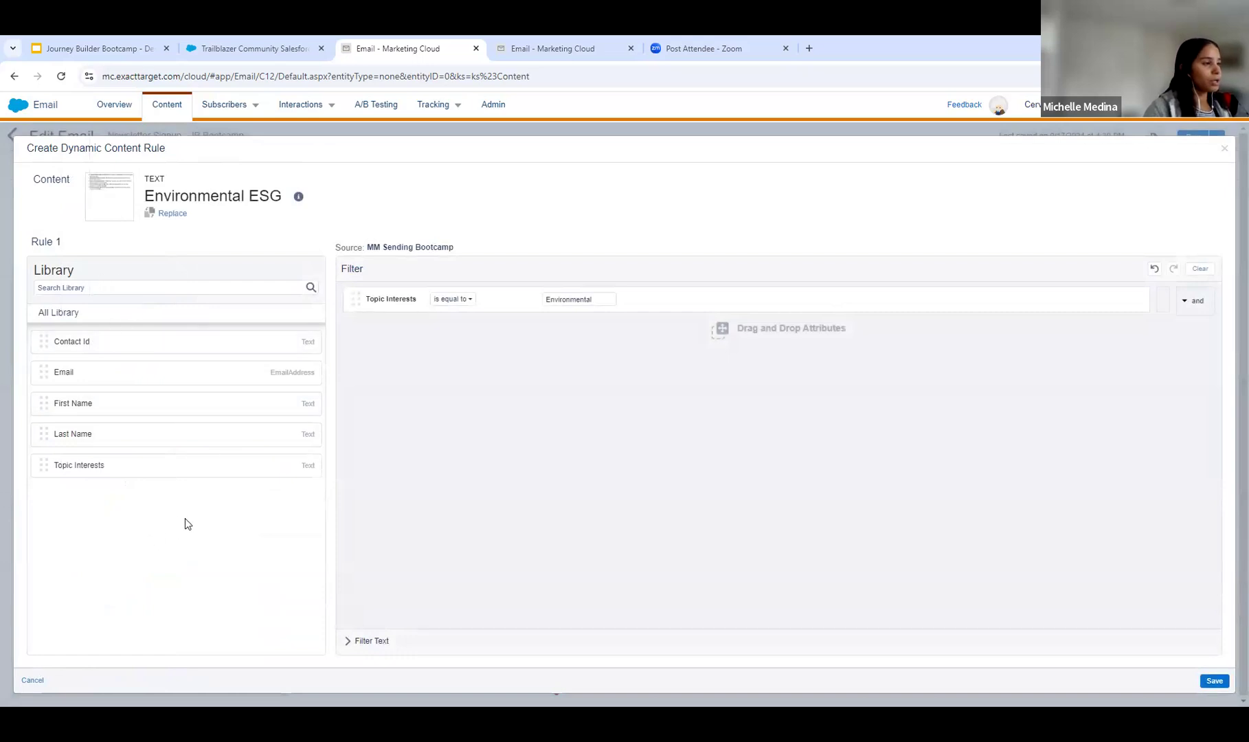
drag(337, 246, 469, 248)
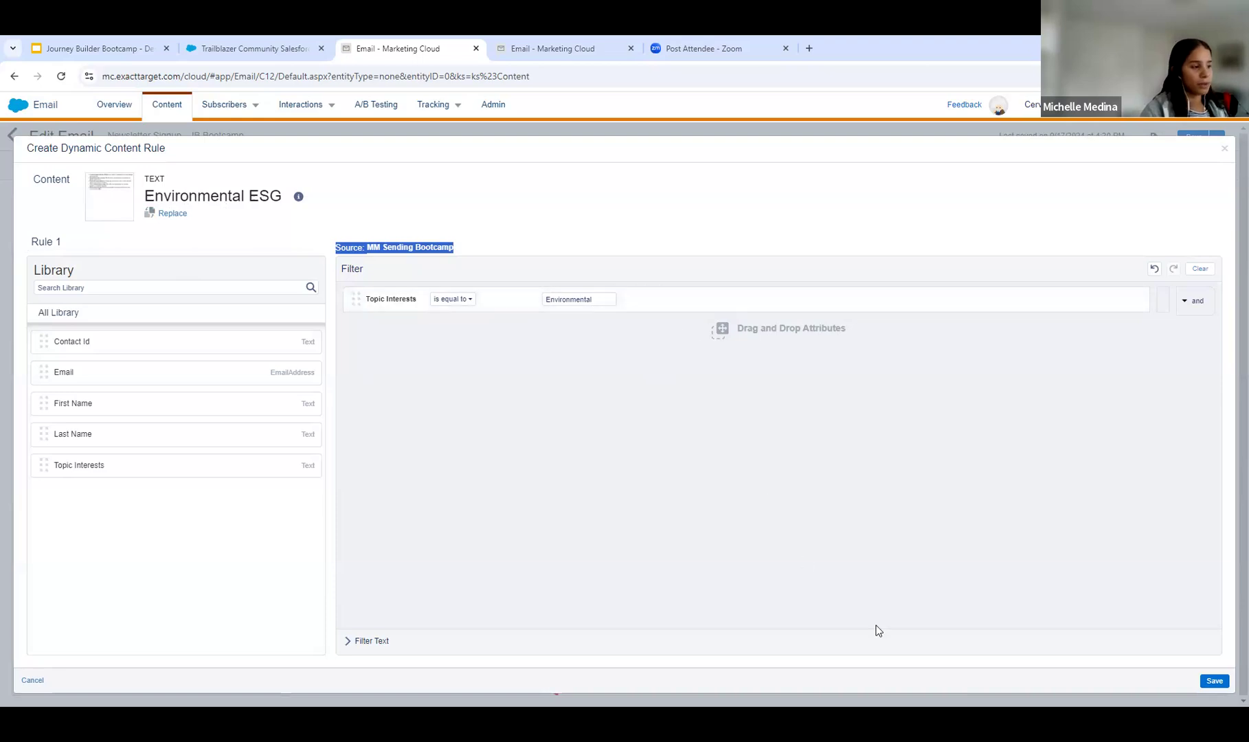
click(1213, 681)
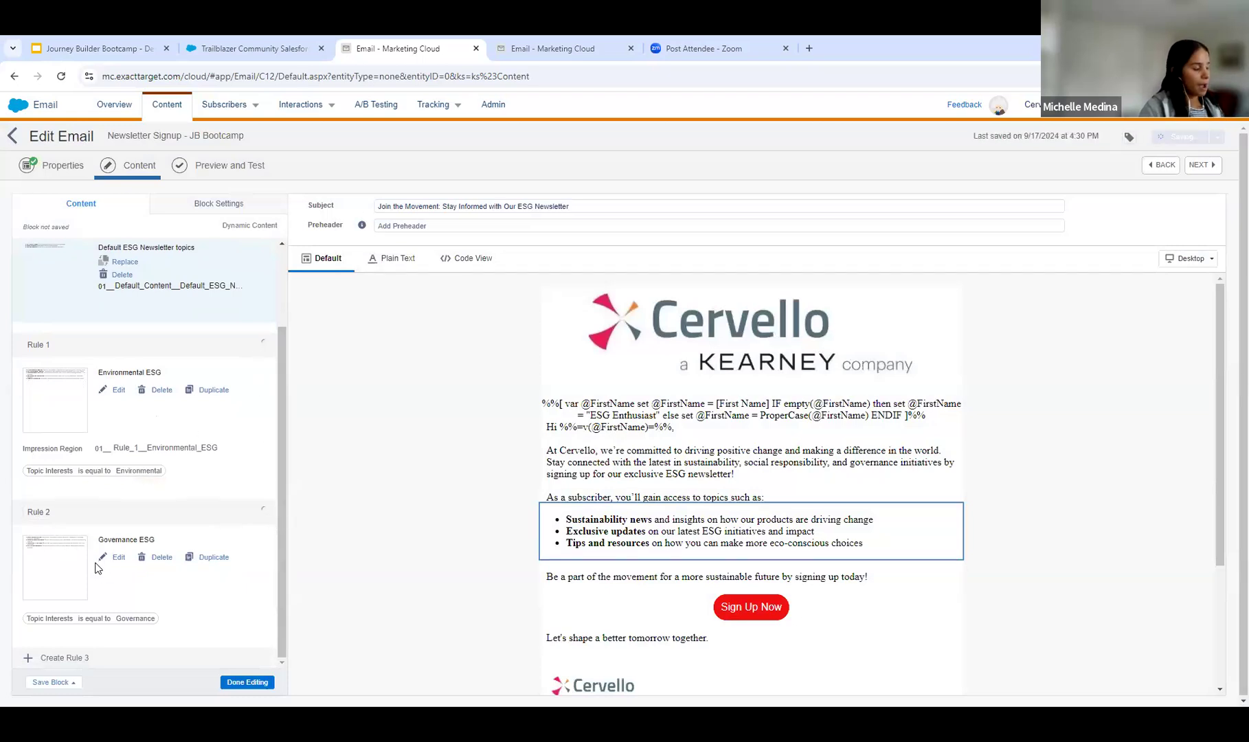
Open Rule 2, Governance ESG, in the dynamic content block, review its Topic Interests filter and save the rule.
click(118, 557)
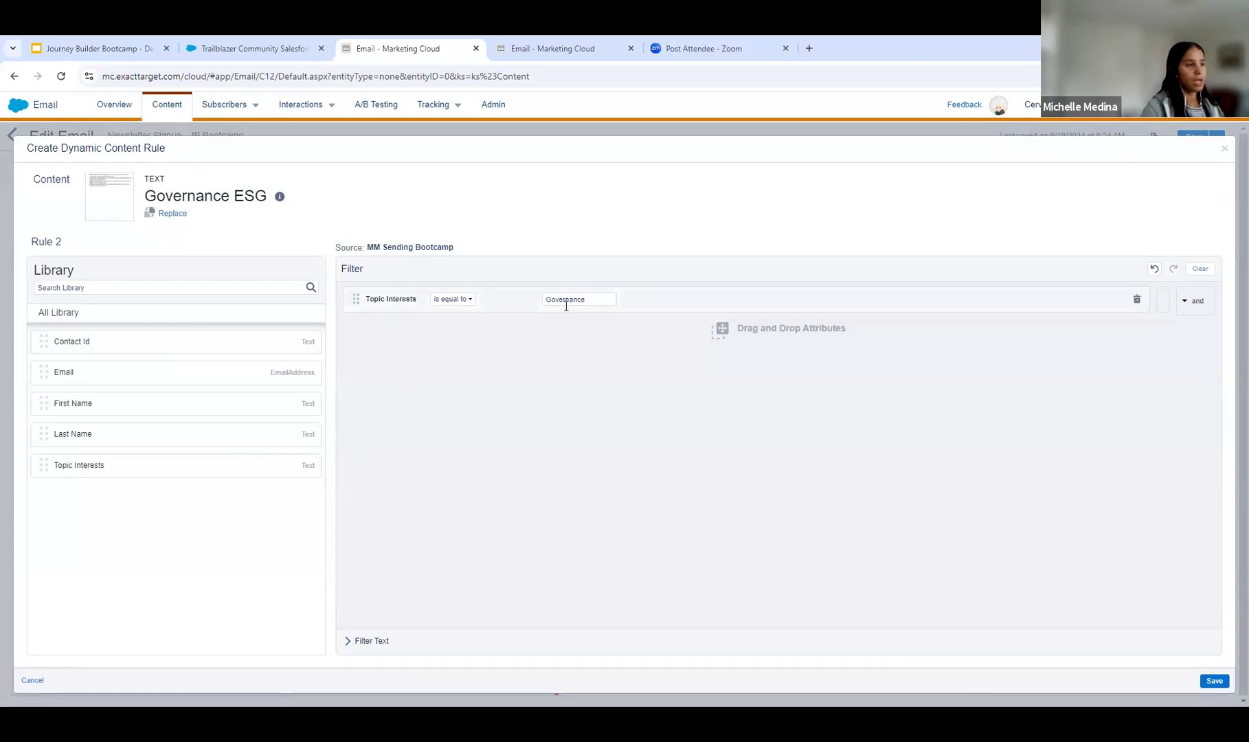
click(1220, 685)
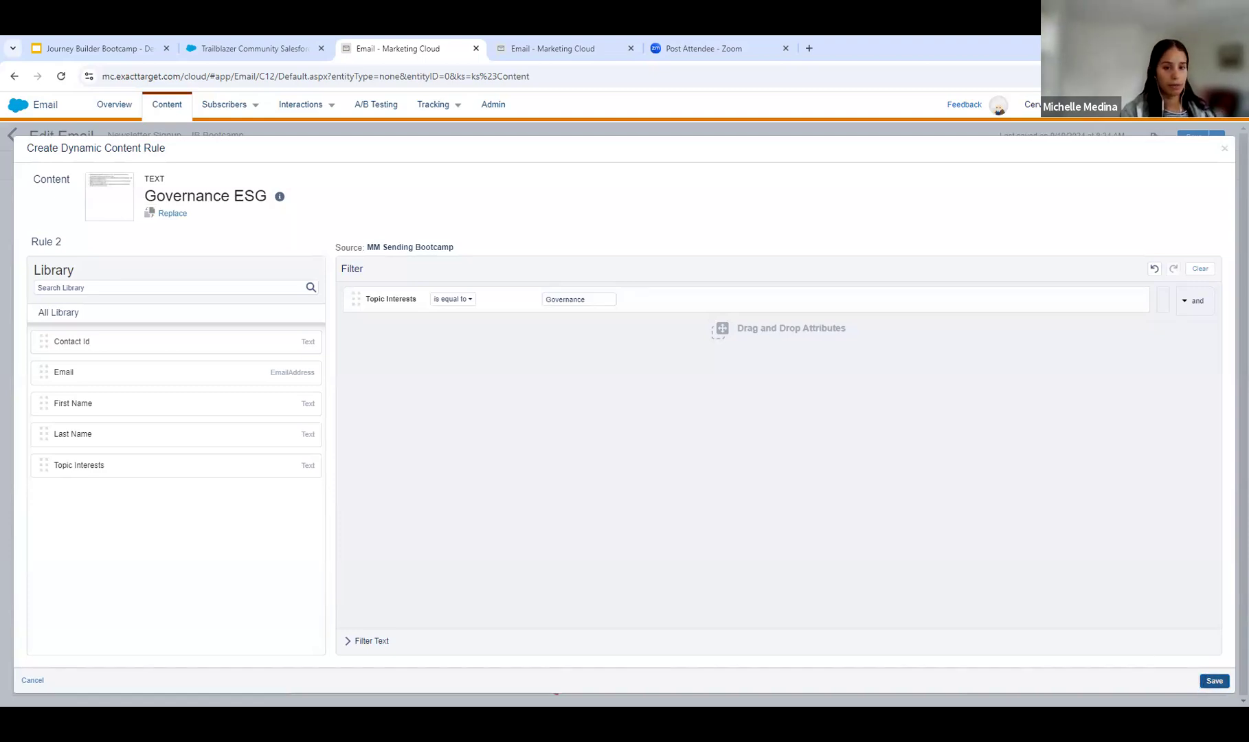
click(1214, 681)
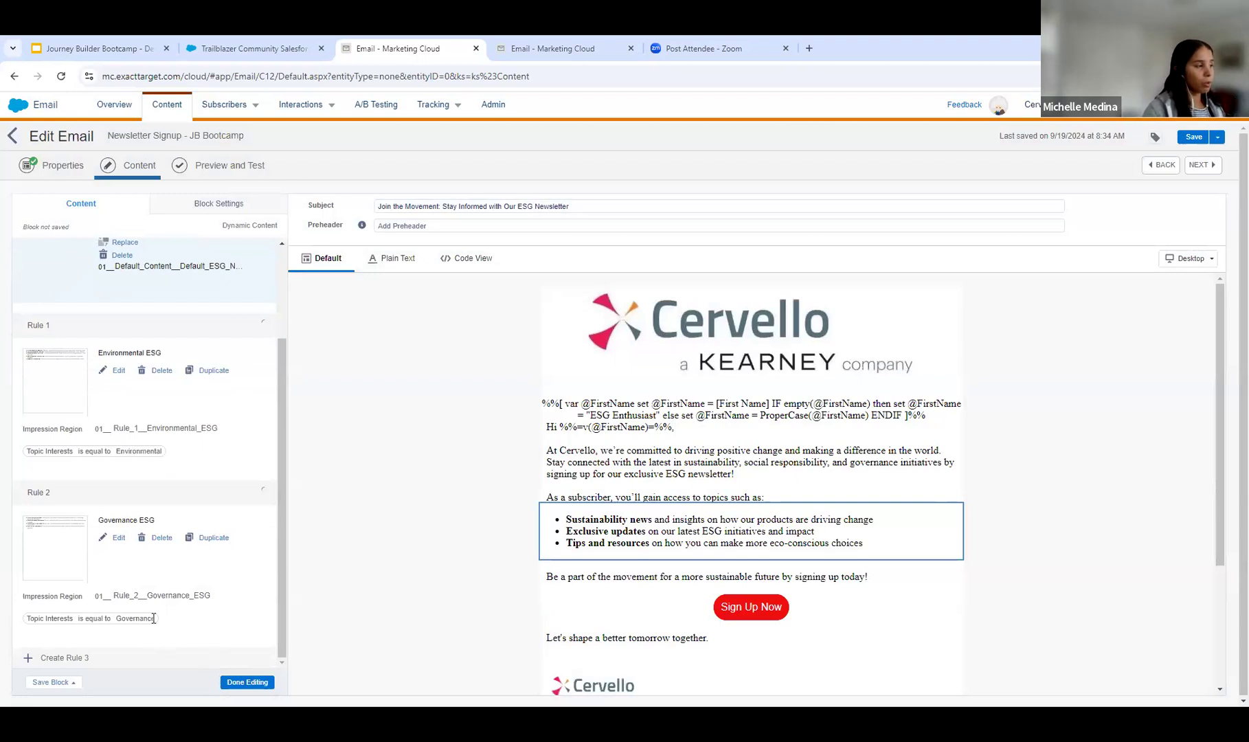
Finish editing the dynamic content block and save the newsletter signup email.
click(237, 681)
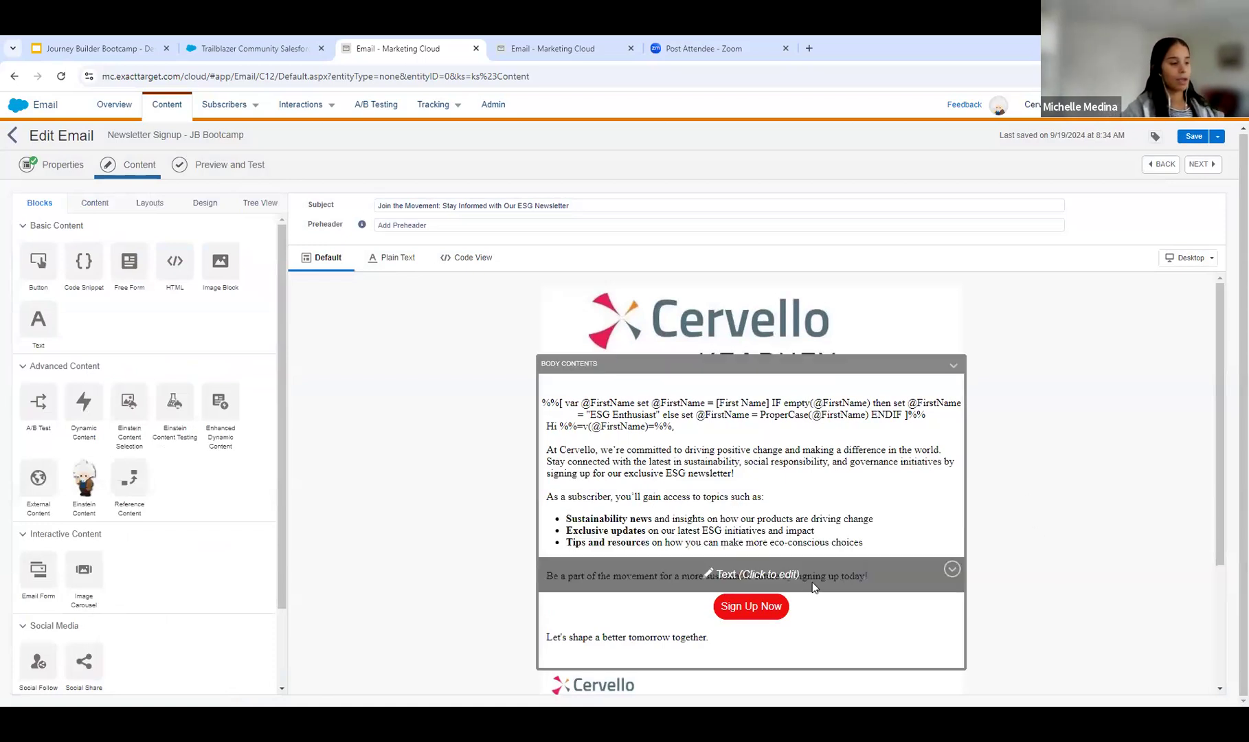
key(ctrl+s)
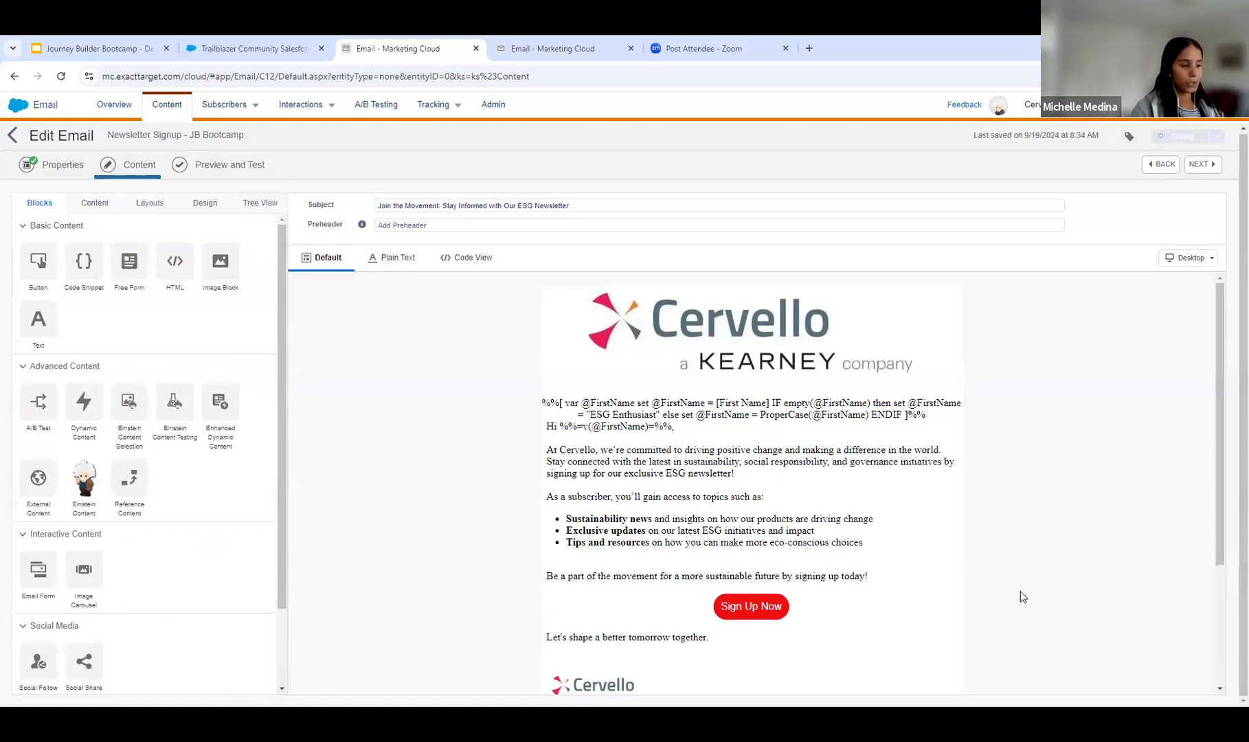
Open the Sign Up Now button block for editing and review its style, link URL and tracking alias.
scroll(1021, 596, down, 2)
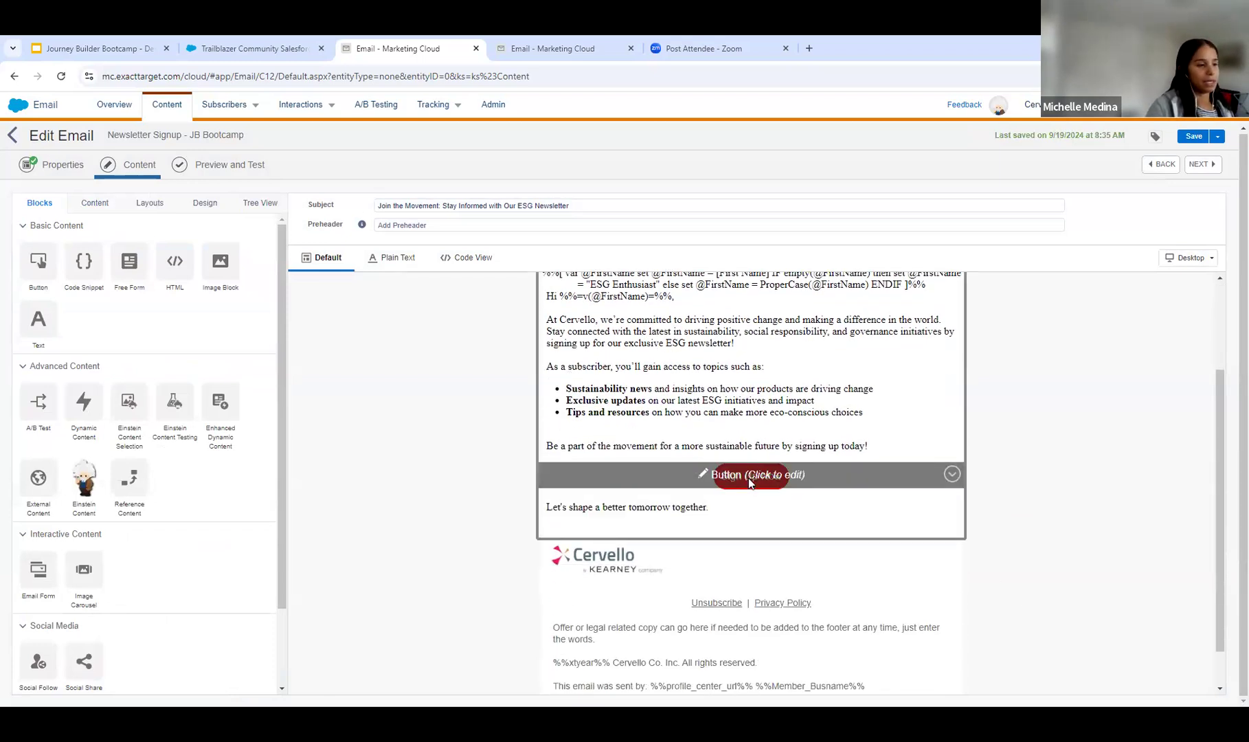
click(749, 481)
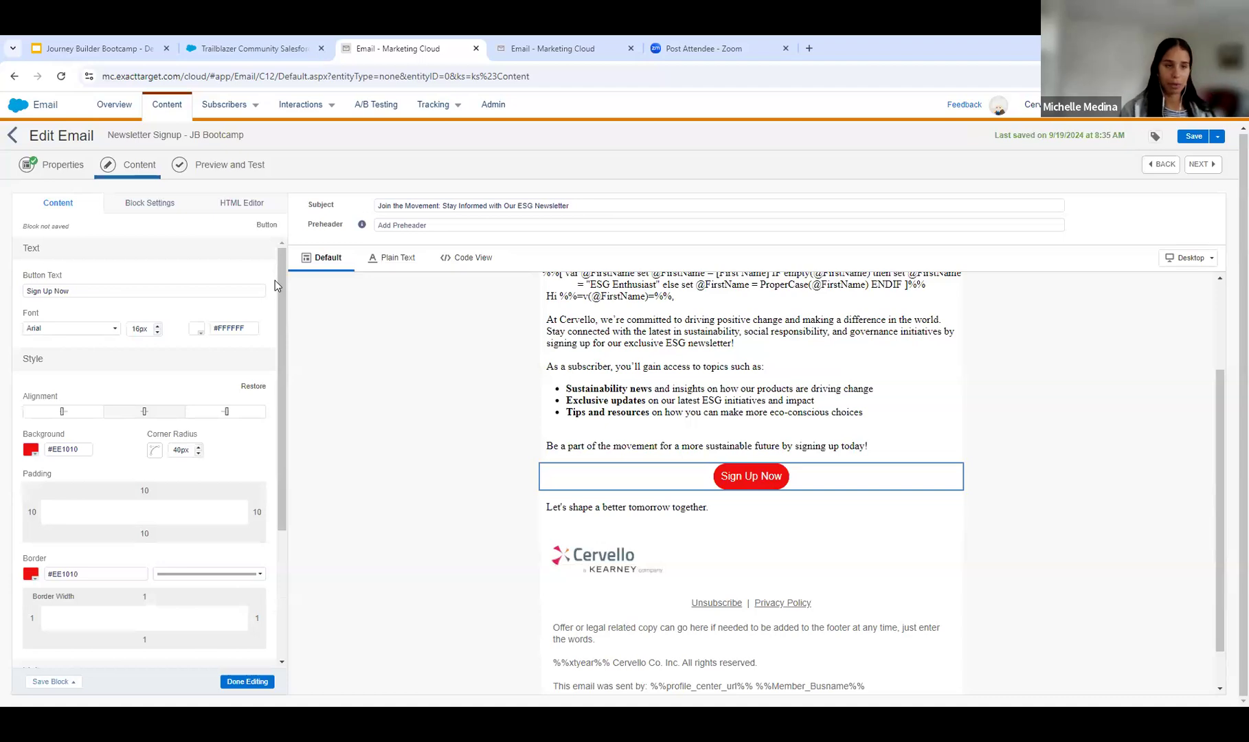
scroll(254, 556, down, 3)
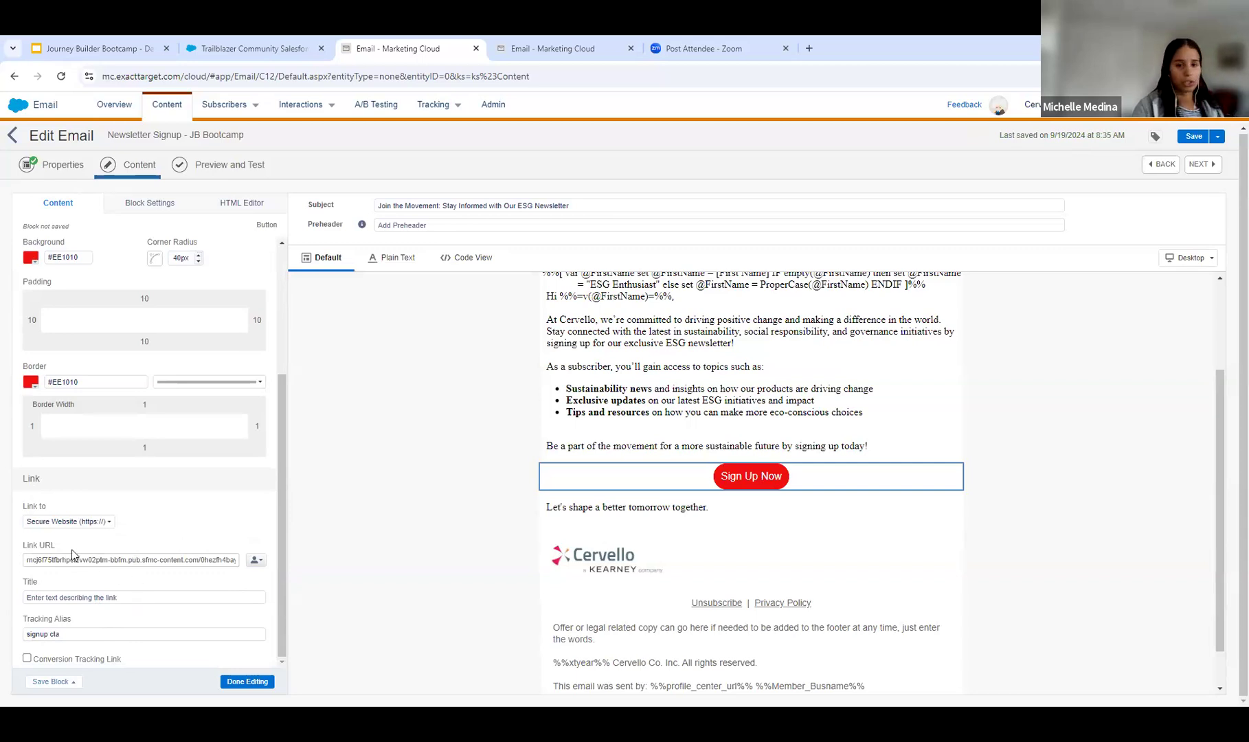
Switch to the duplicate Marketing Cloud browser tab, open CloudPages from Web Studio, and look through the list of landing pages.
click(507, 59)
mouse_move(21, 113)
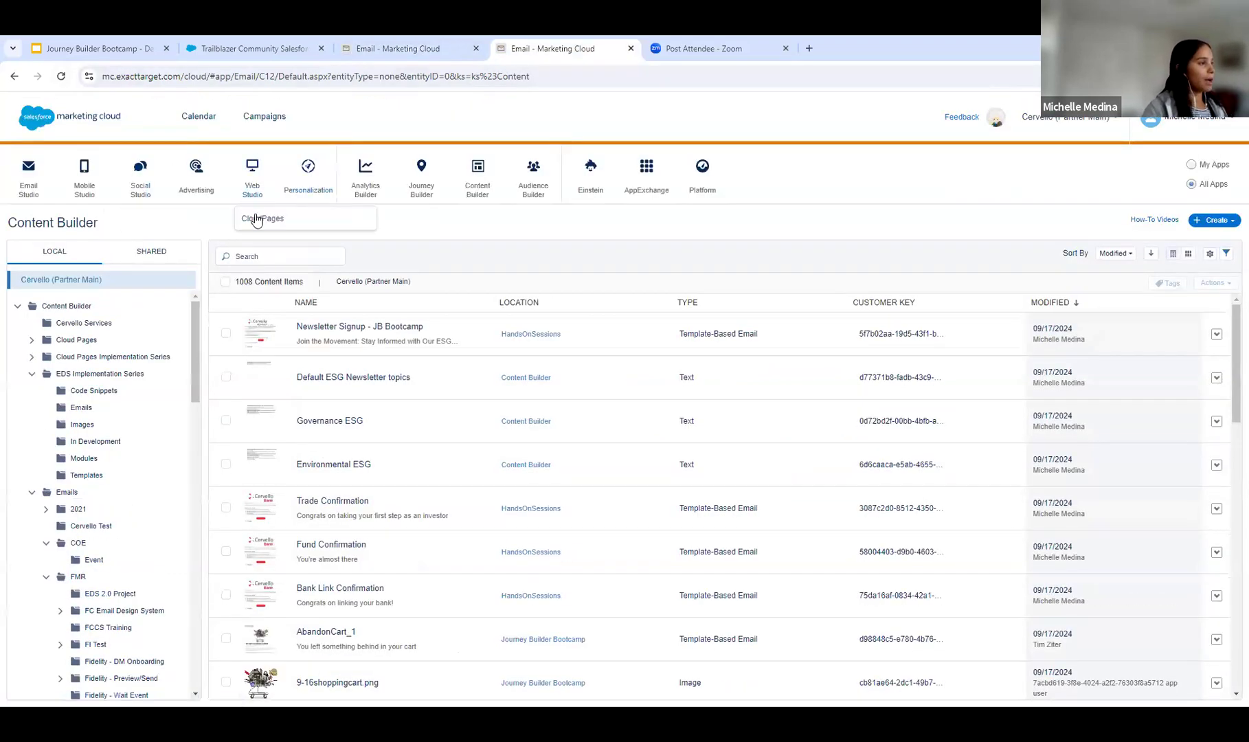
click(257, 219)
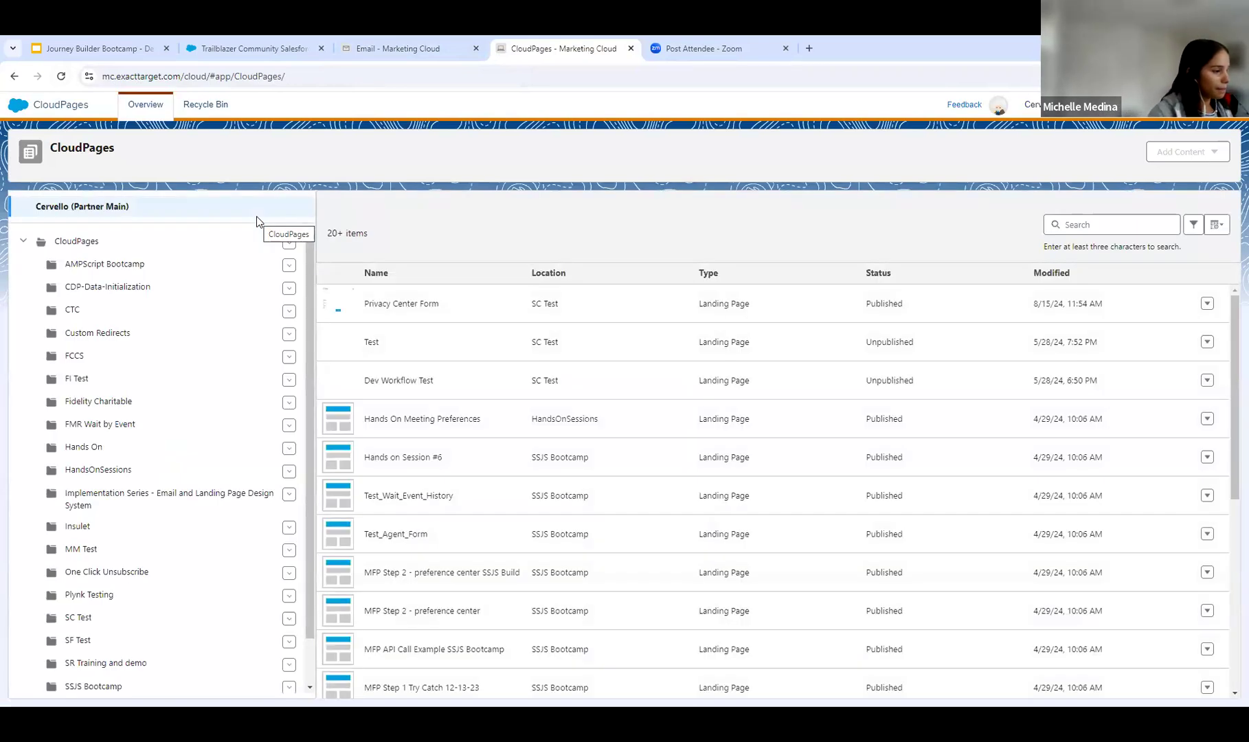
scroll(600, 470, down, 5)
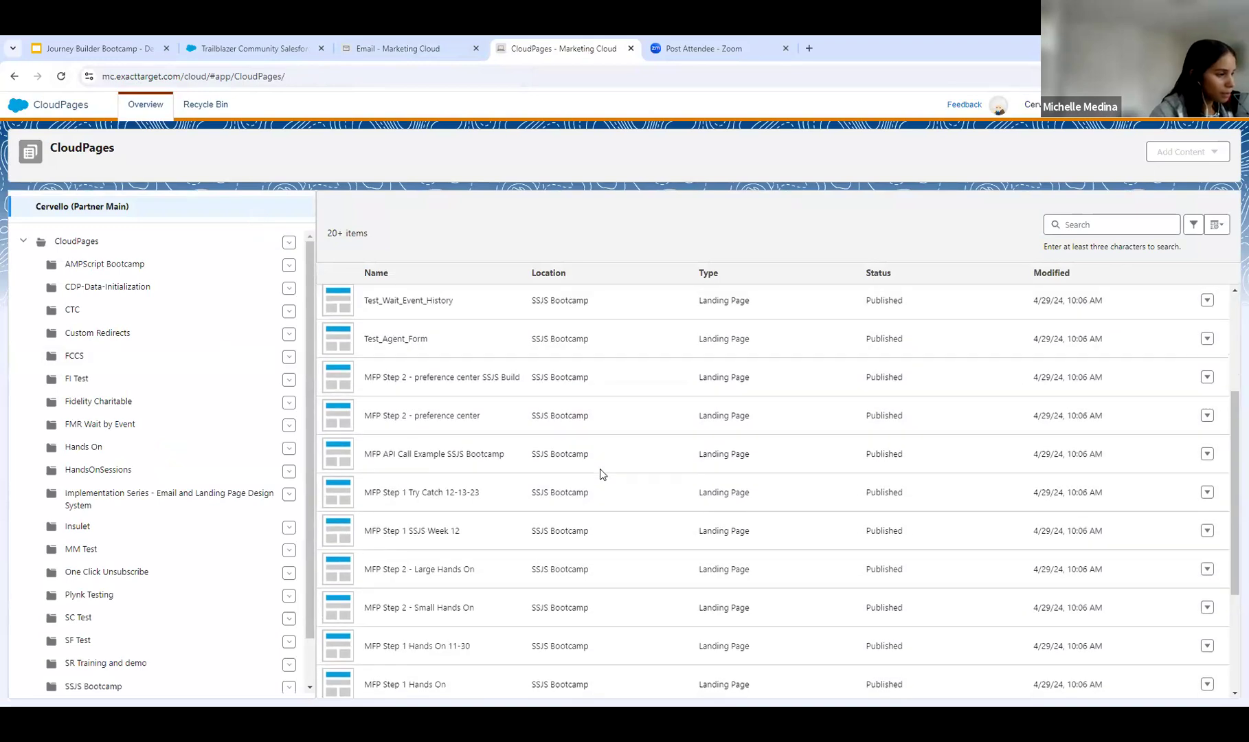
click(415, 56)
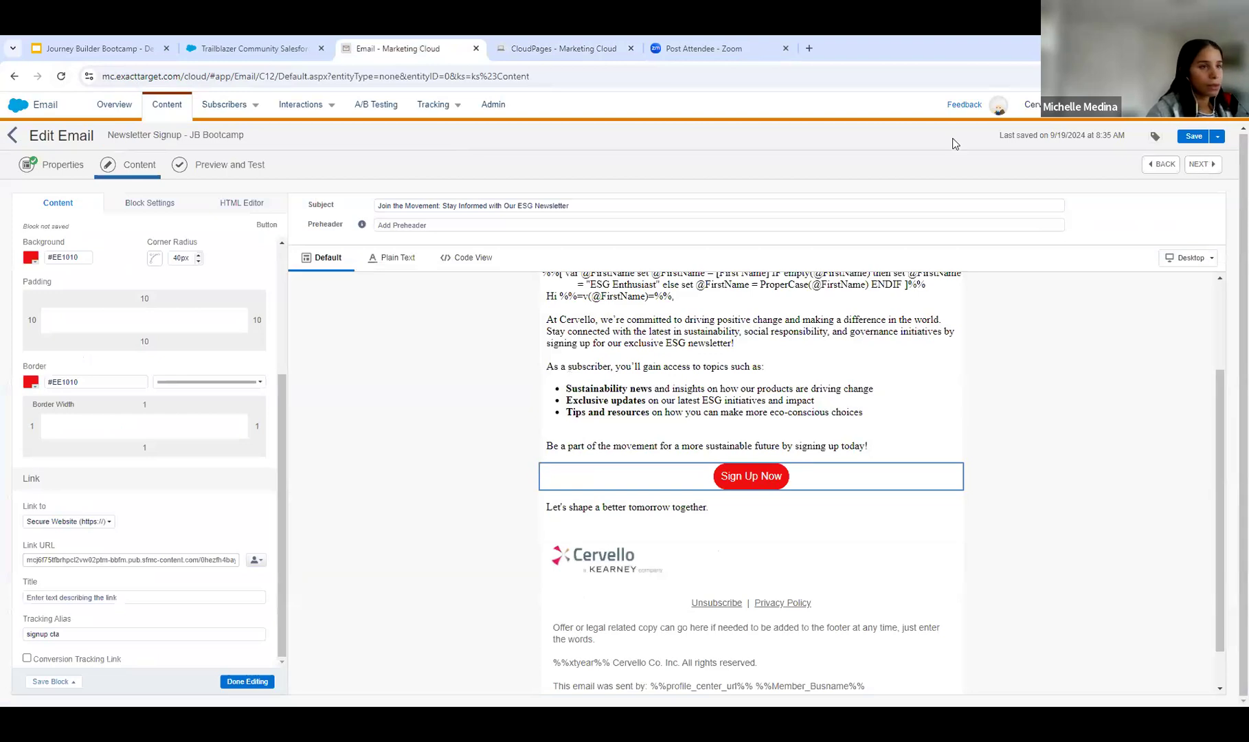
click(520, 53)
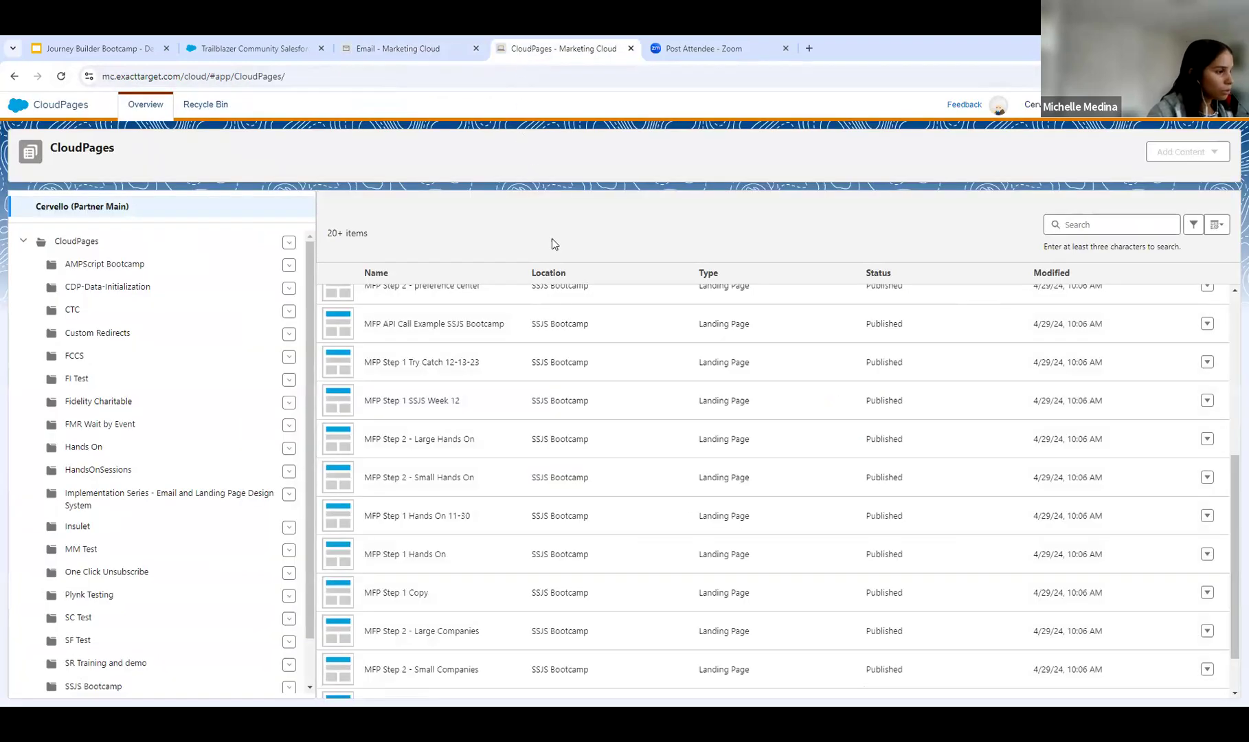
scroll(689, 465, down, 1)
scroll(694, 460, up, 6)
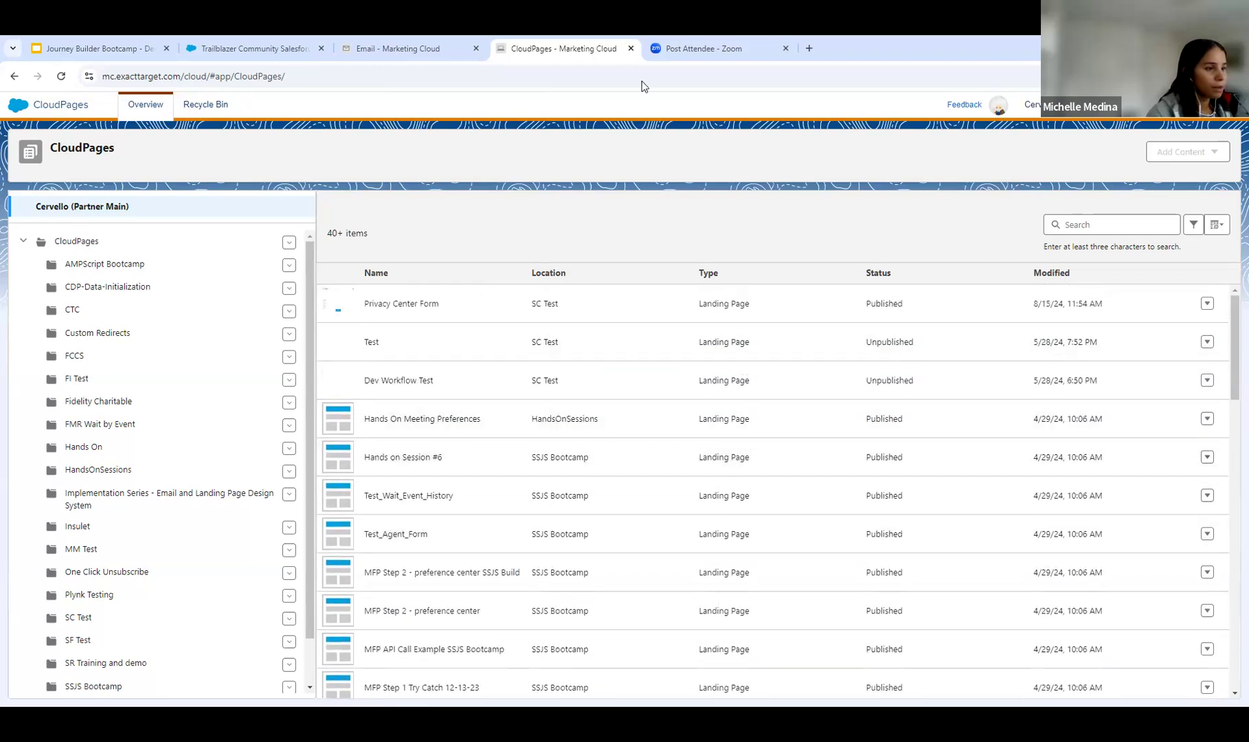
Preview the newsletter signup email, follow its Sign Up Now link to check the landing page's Join Our Email List form, and return to the preview.
key(ctrl+shift+Tab)
click(1211, 160)
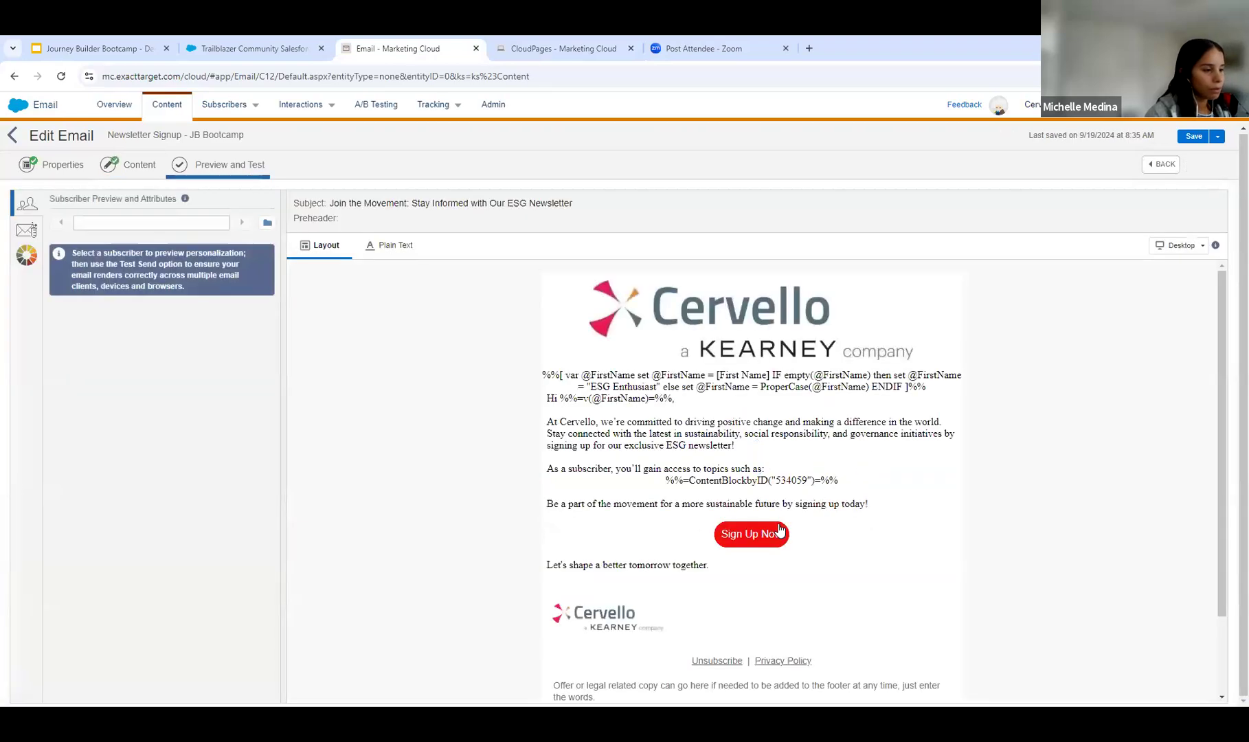
click(761, 534)
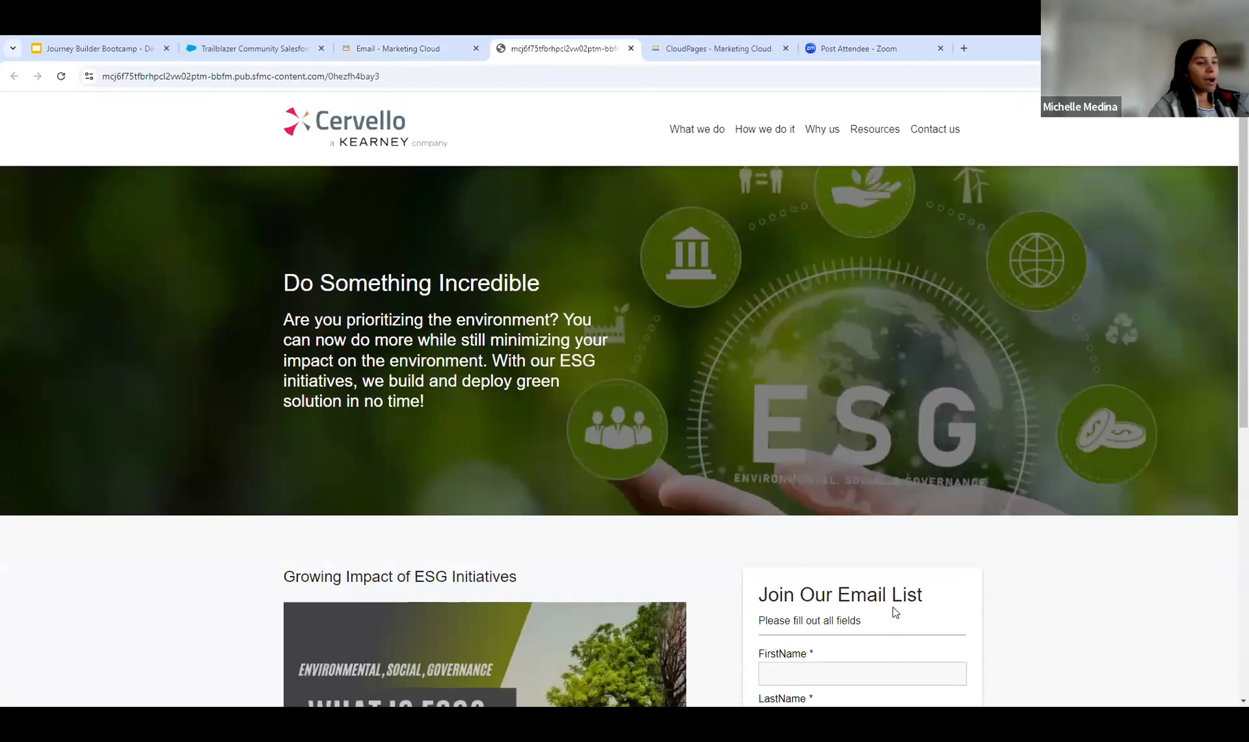
scroll(1133, 626, down, 1)
scroll(1129, 627, down, 3)
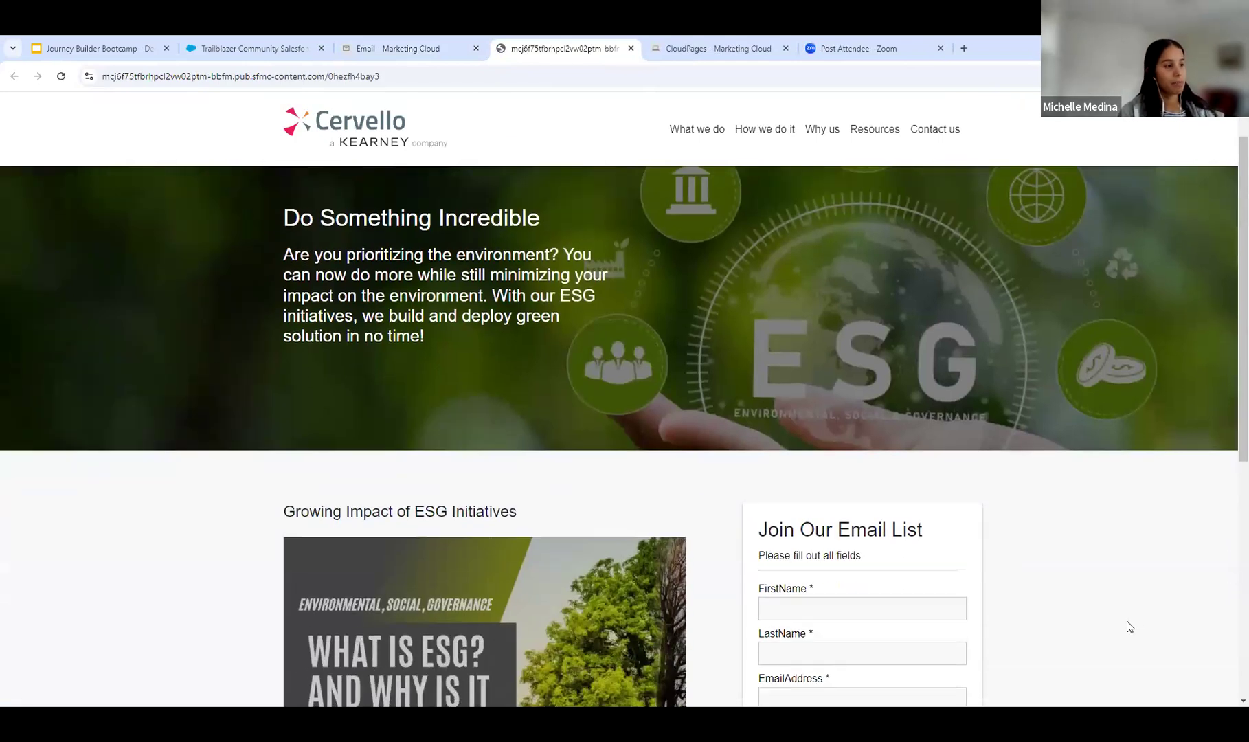
scroll(1126, 625, down, 1)
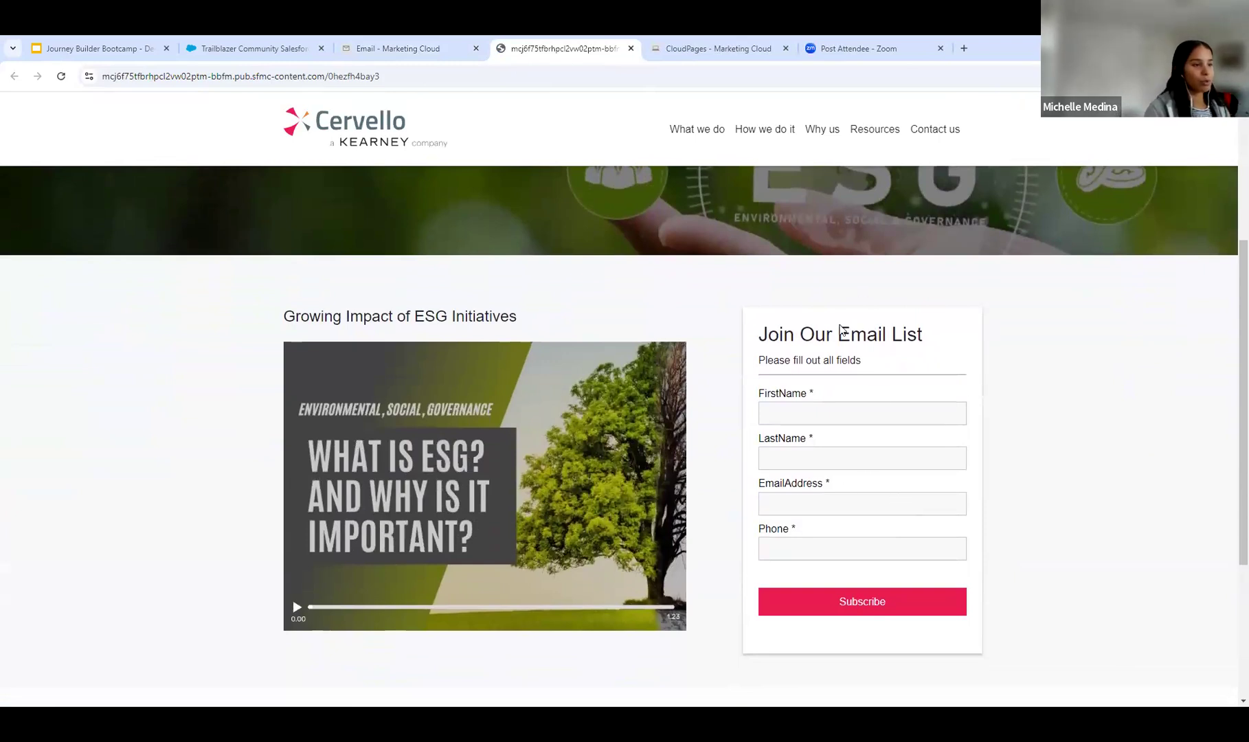
scroll(1151, 514, down, 2)
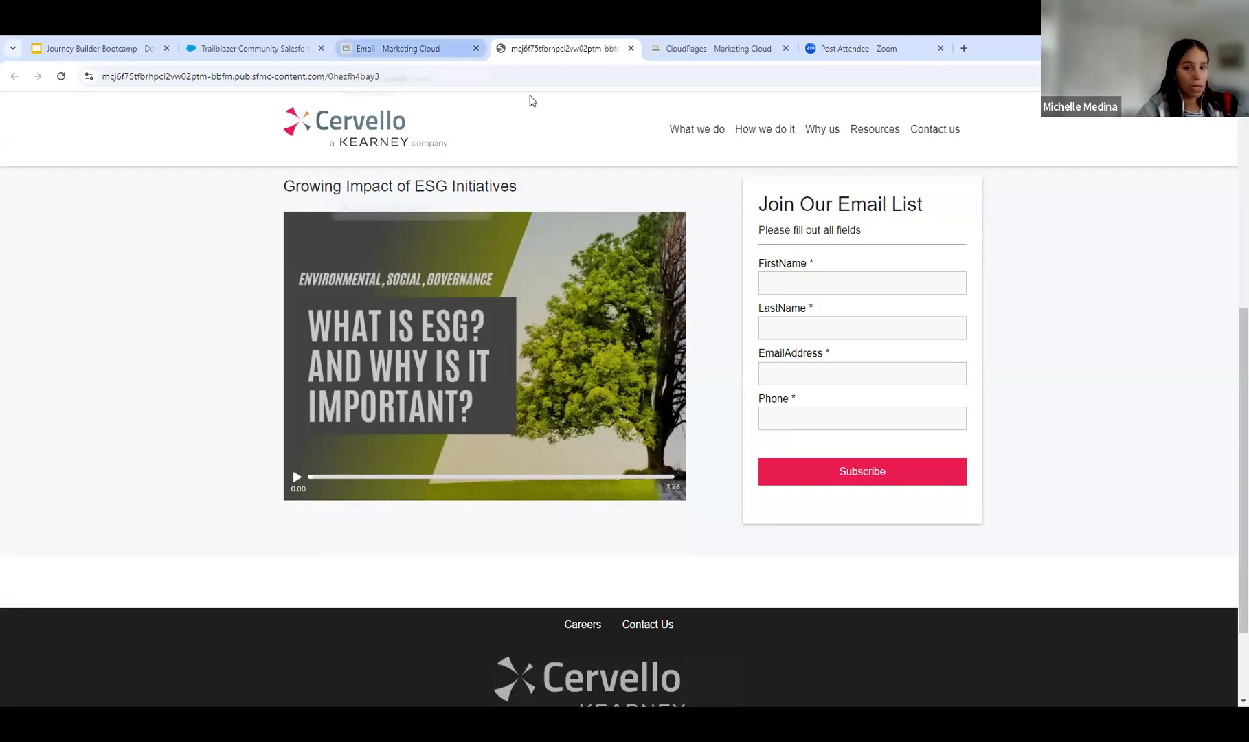
click(399, 48)
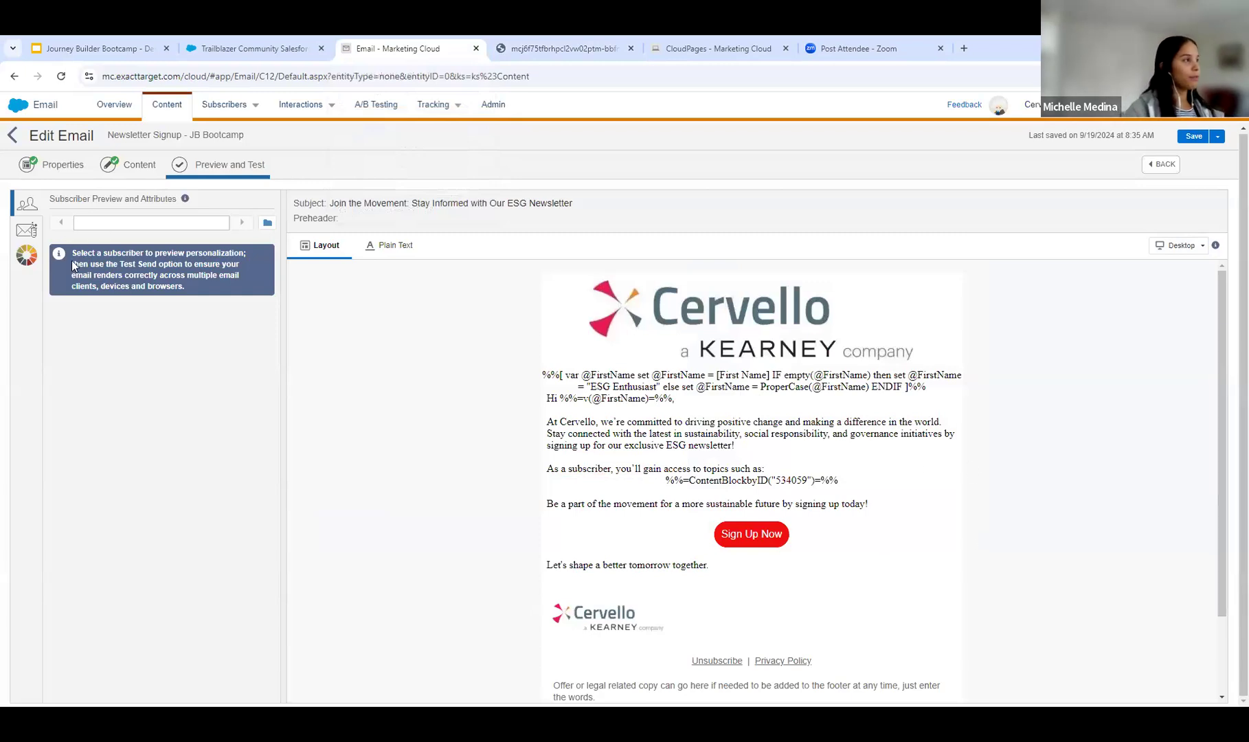
scroll(618, 467, down, 2)
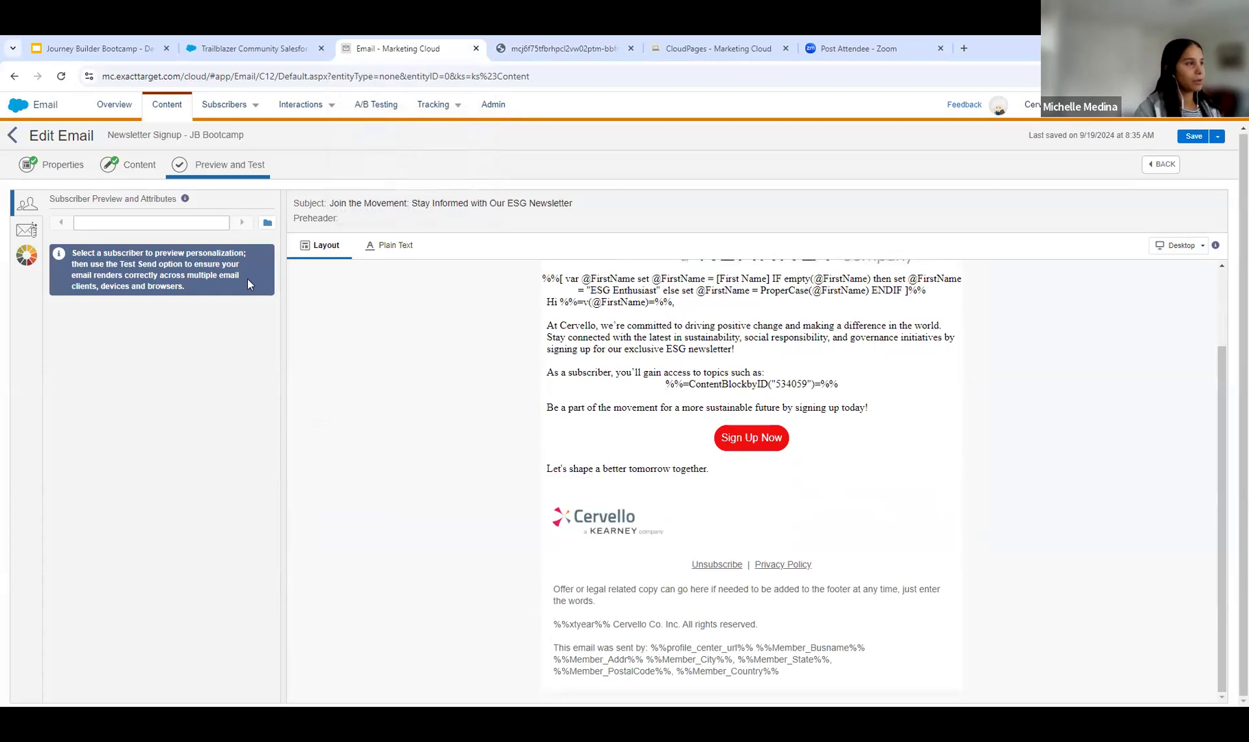
Switch to Automation Studio, look for the JB Bootcamp - Content Building automation among all automations, and open it.
mouse_move(18, 109)
mouse_move(420, 187)
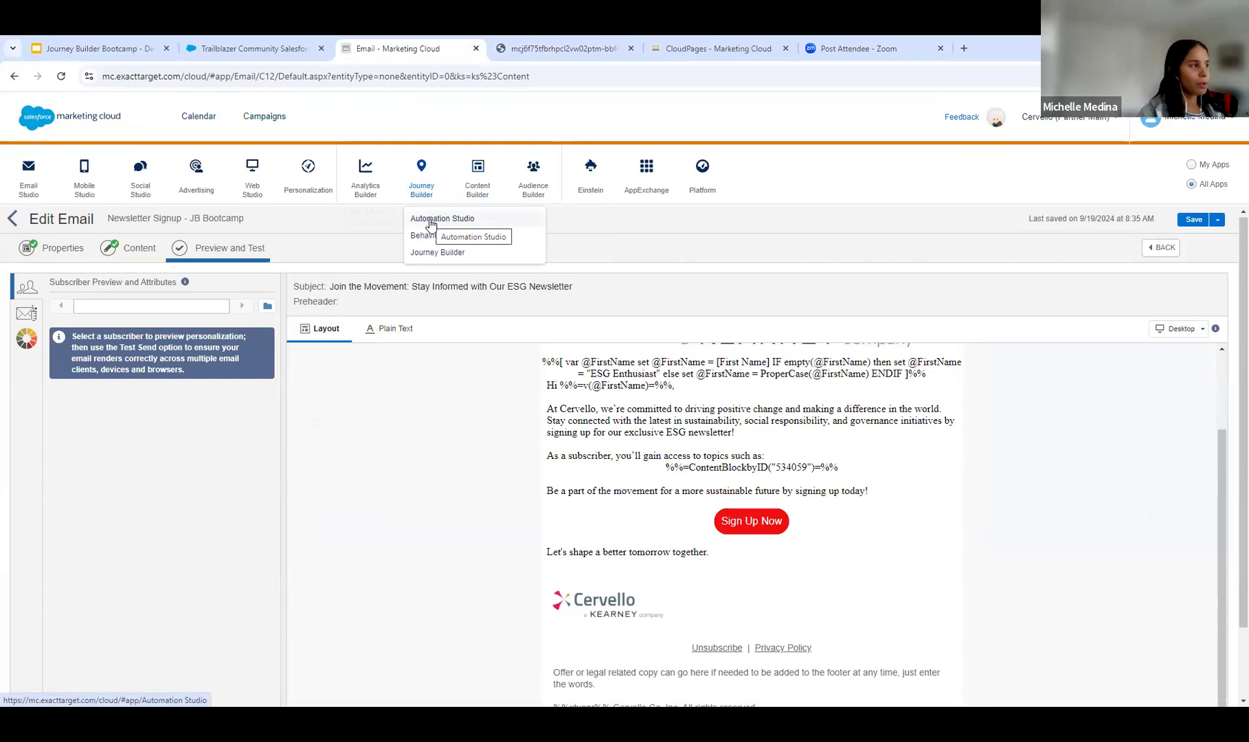
click(430, 219)
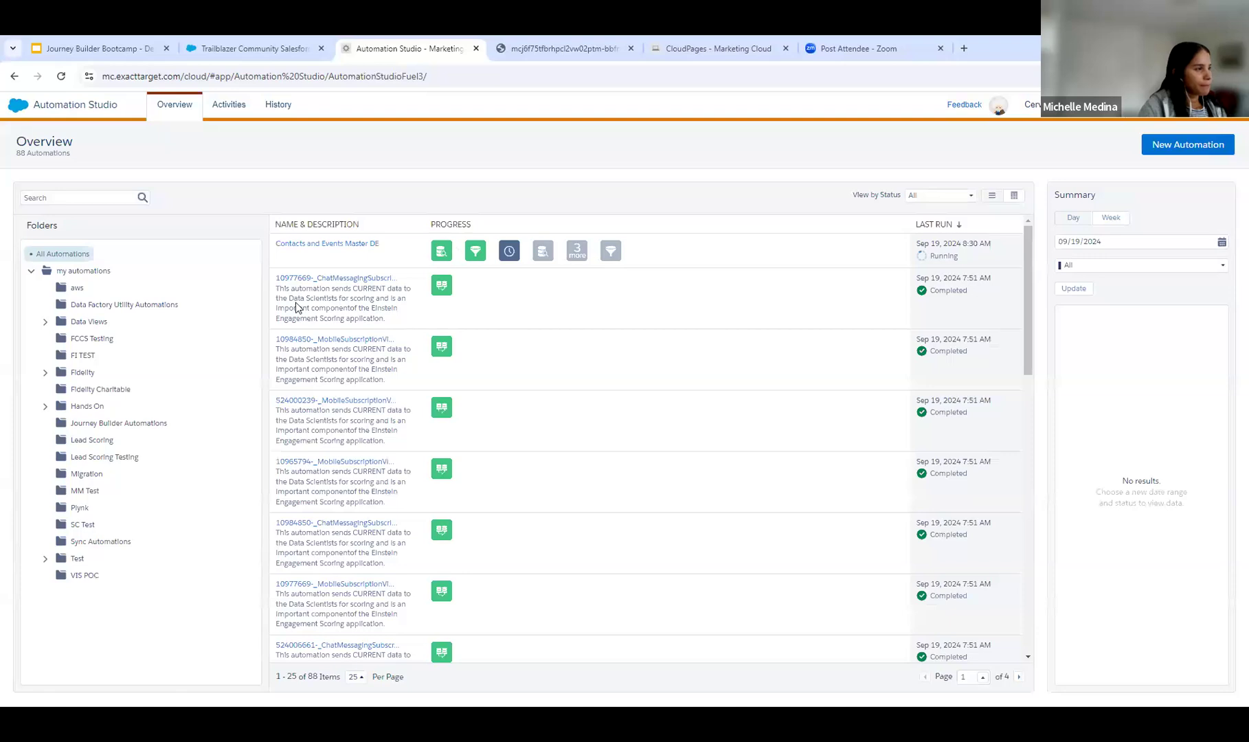
click(90, 408)
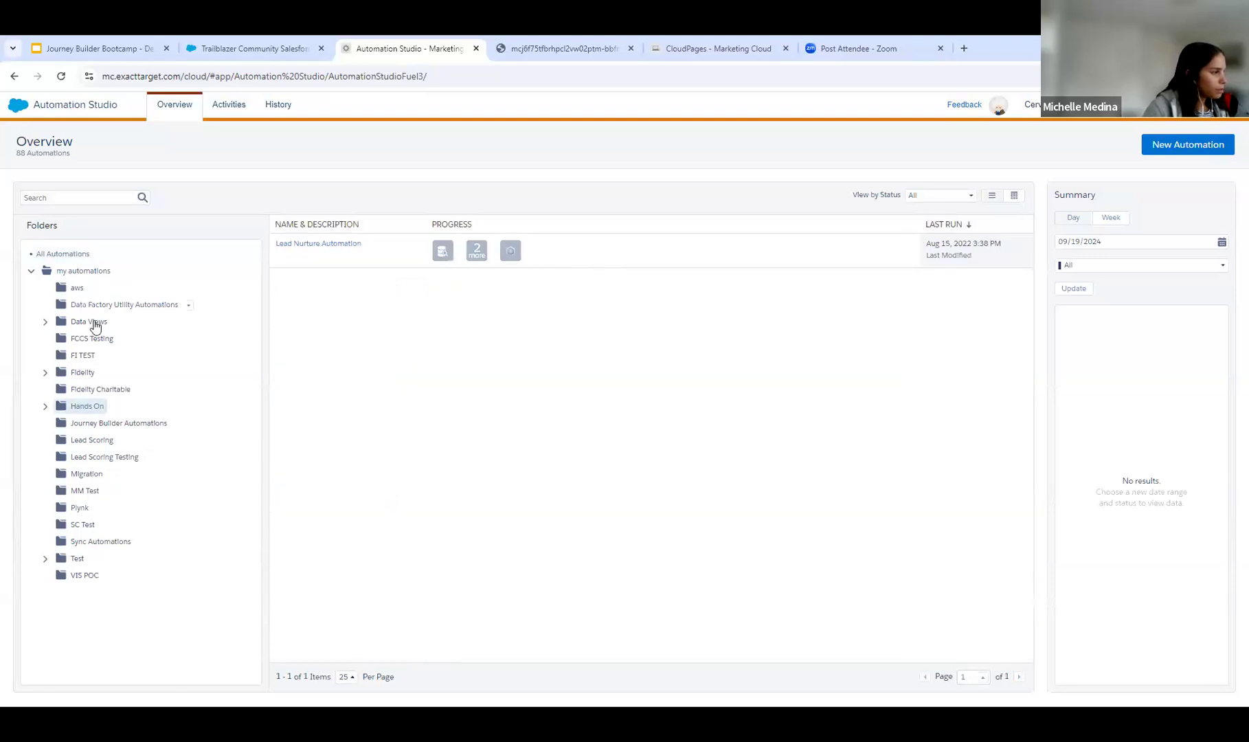
click(91, 493)
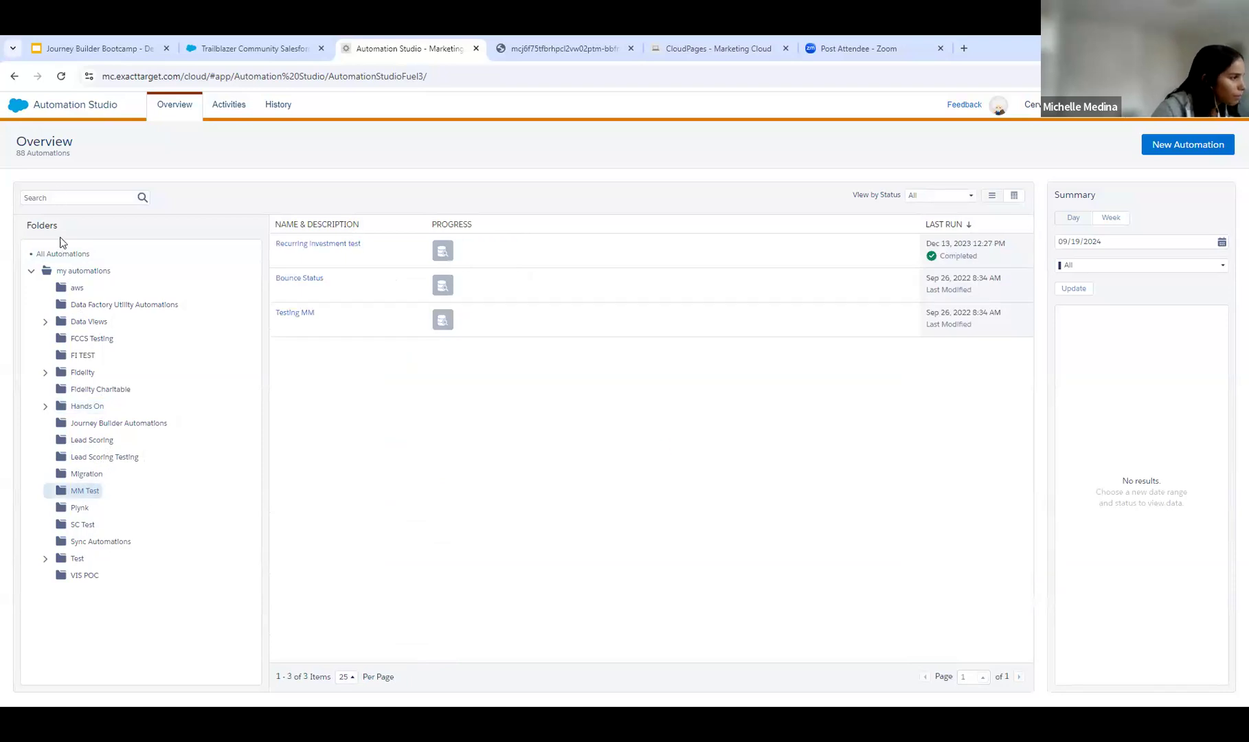
click(63, 255)
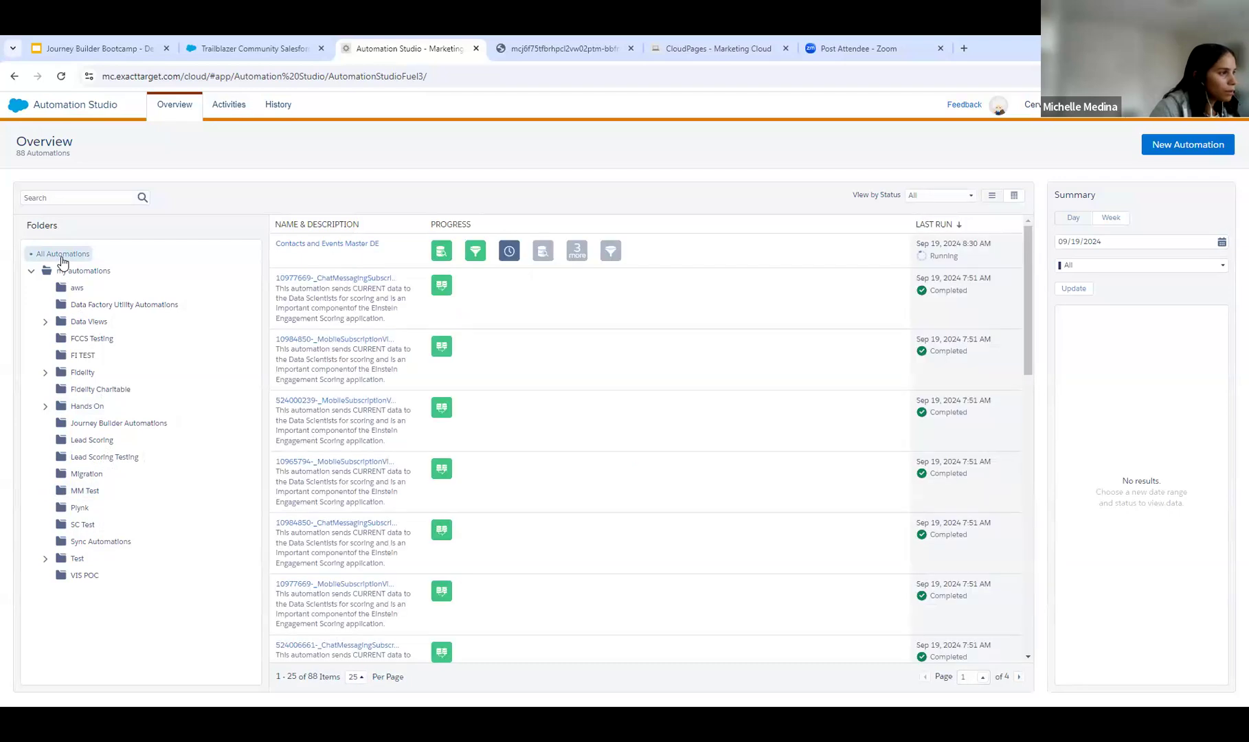
click(945, 230)
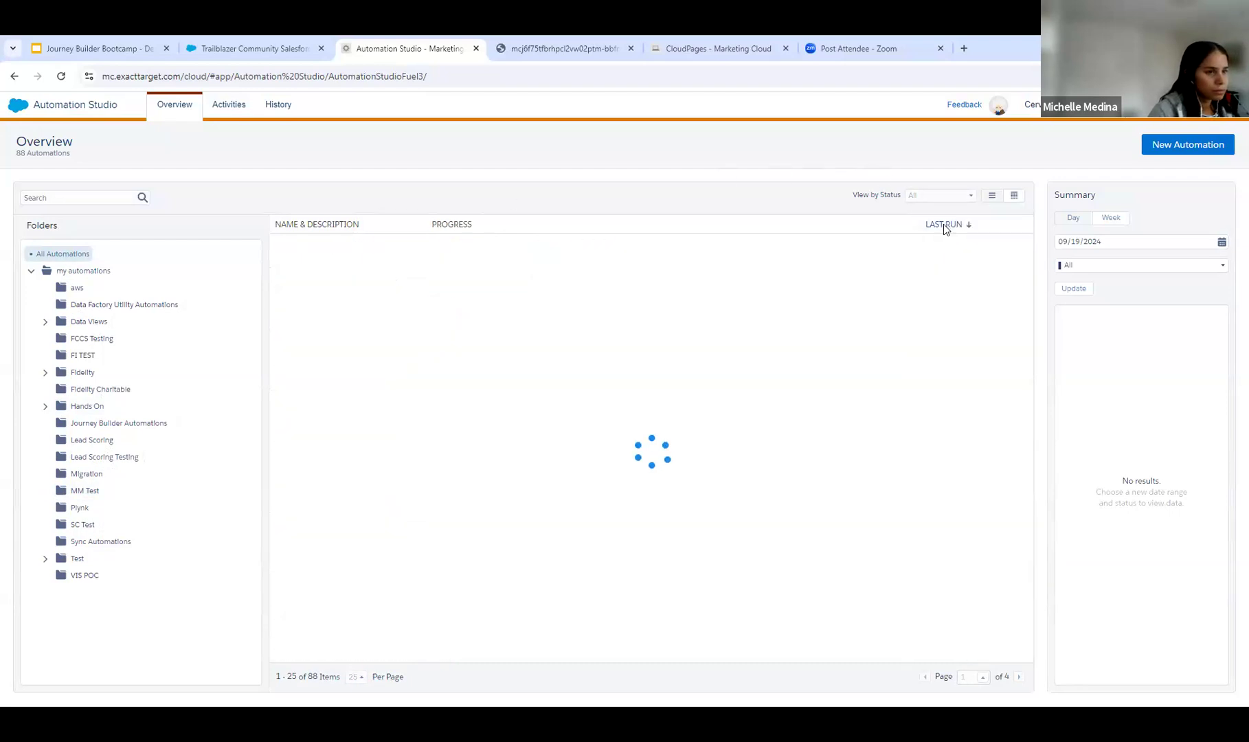
scroll(648, 522, down, 10)
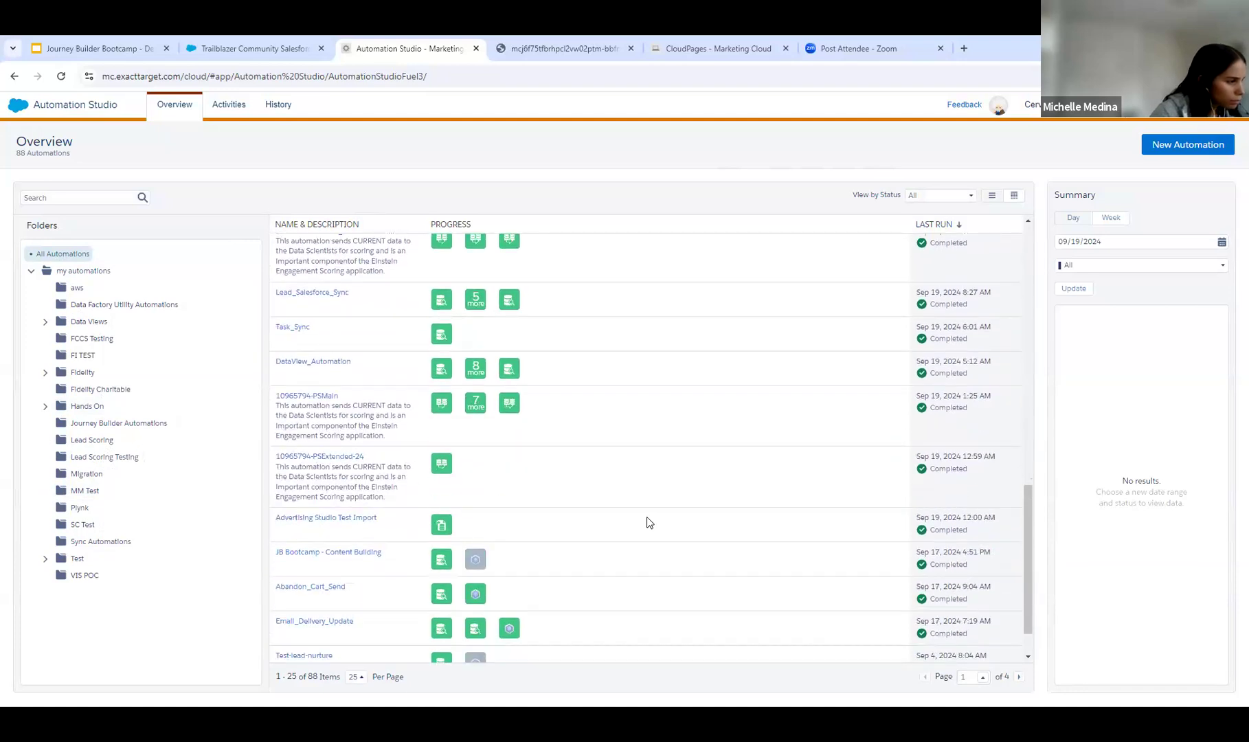
click(302, 553)
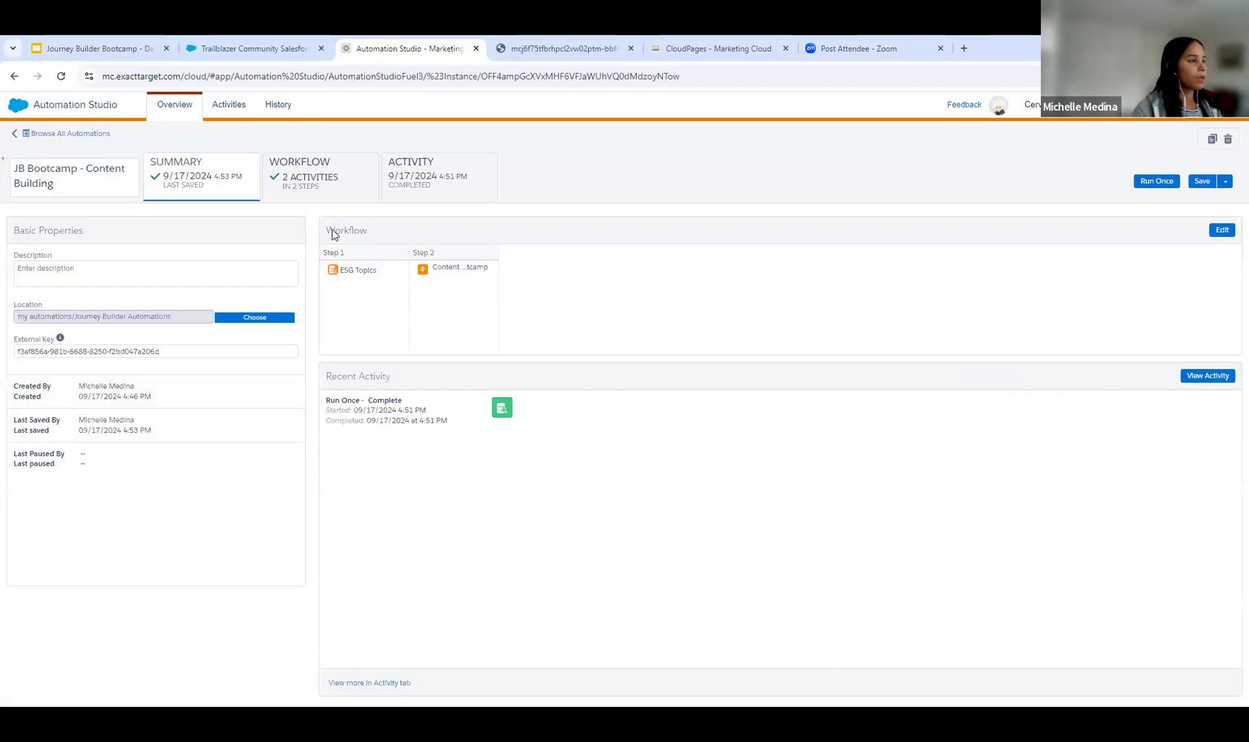
Review the automation's workflow and the ESG Topics SQL query, including its WHERE clause, and leave the query activity without changes.
click(296, 164)
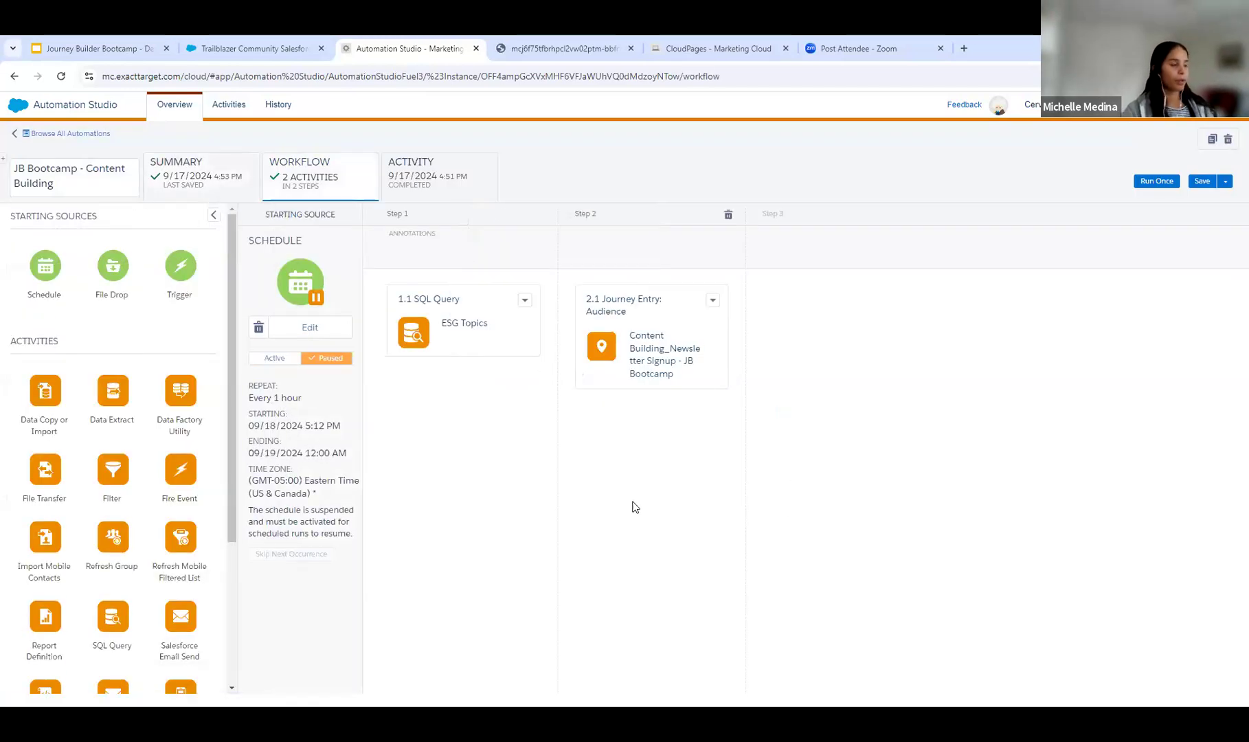
click(525, 301)
click(548, 335)
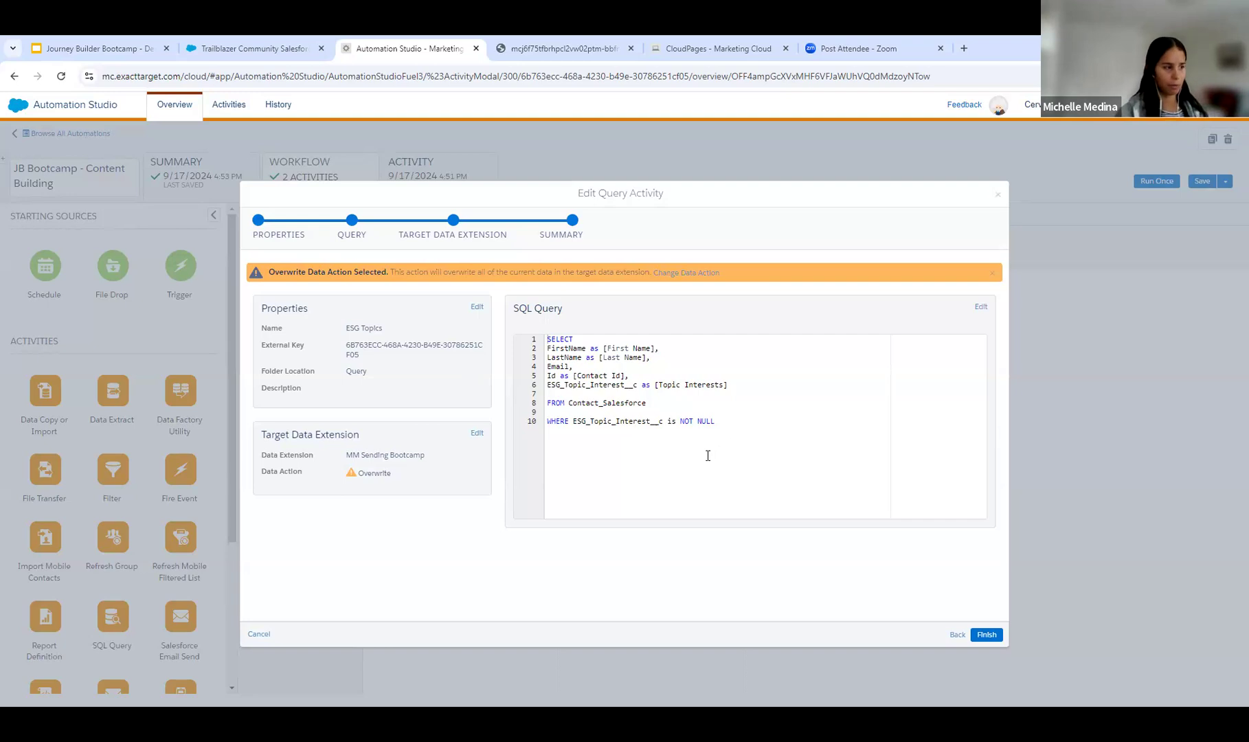
drag(552, 422, 715, 421)
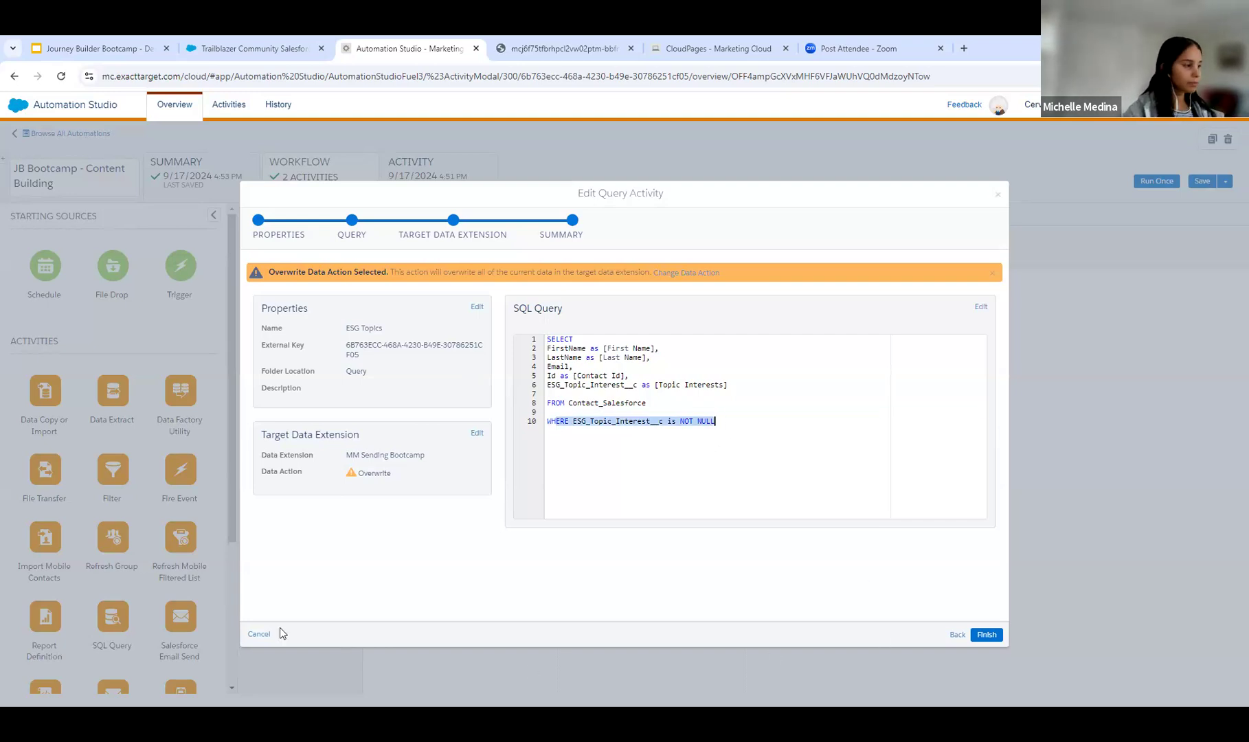
click(262, 634)
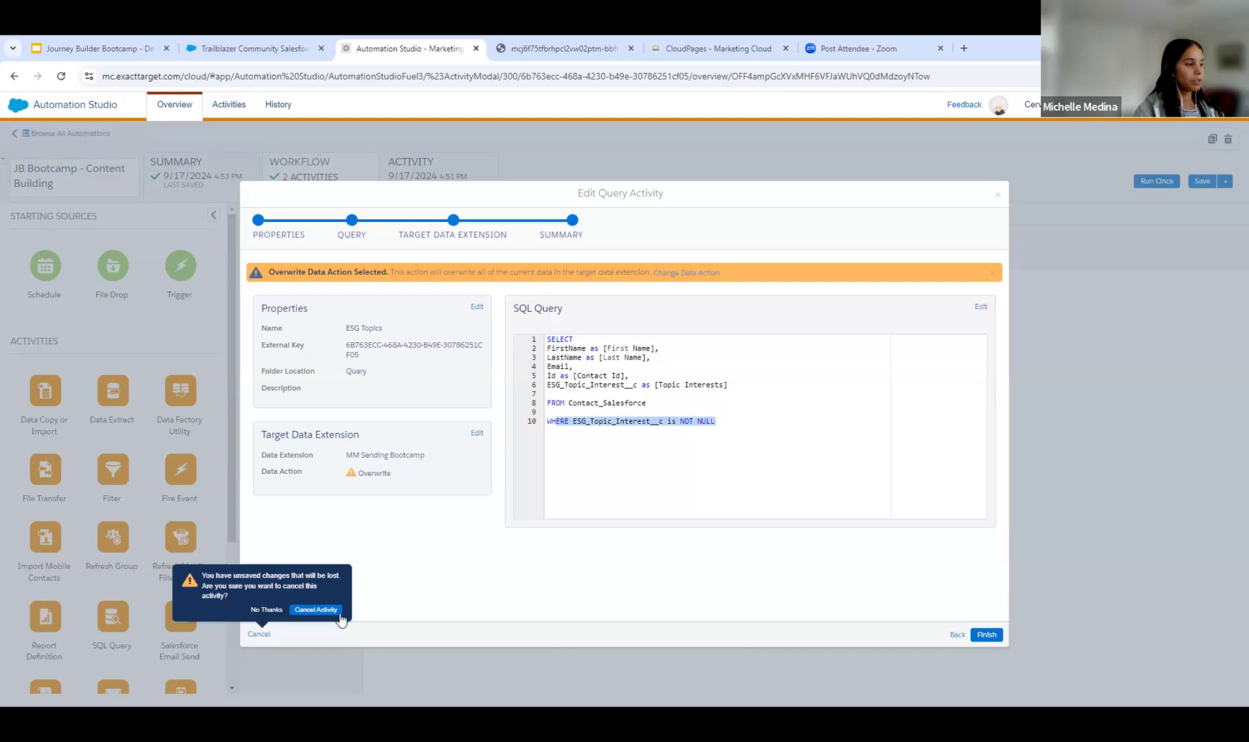
click(315, 610)
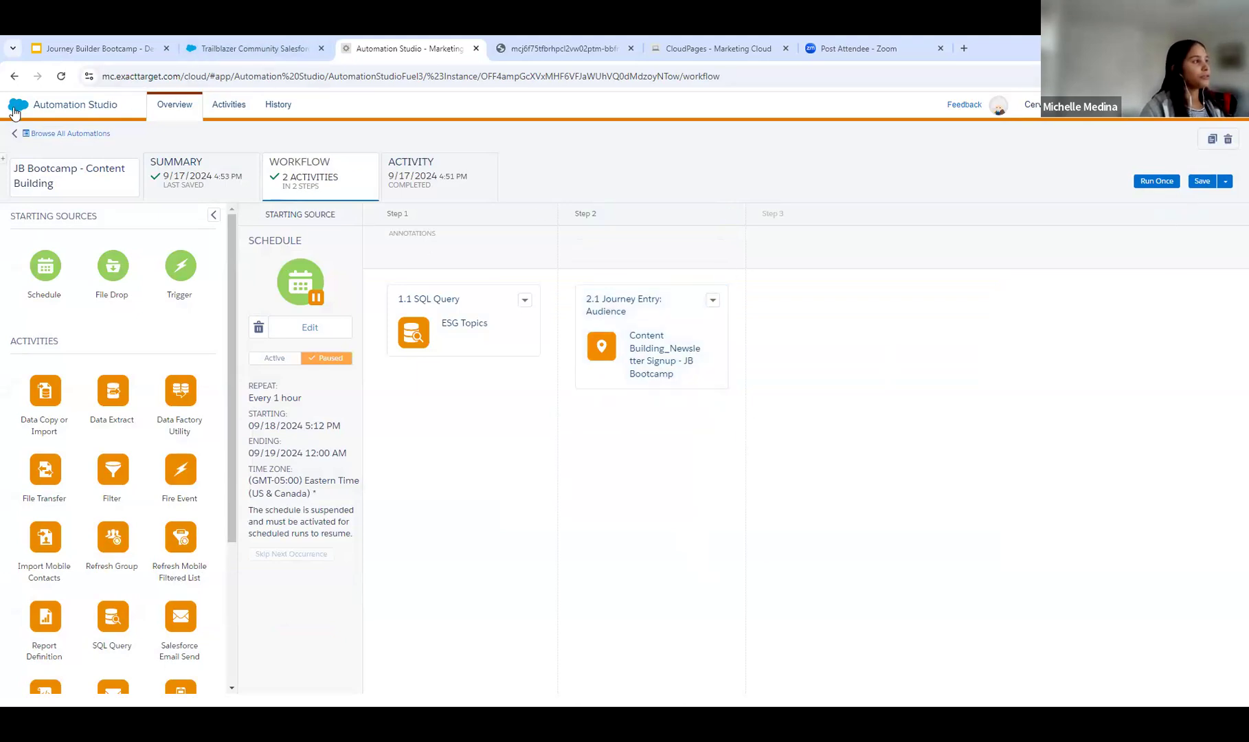
Switch to Journey Builder, open the Content Building_Newsletter Signup - JB Bootcamp journey, and review its data extension and schedule summaries.
mouse_move(140, 139)
mouse_move(421, 178)
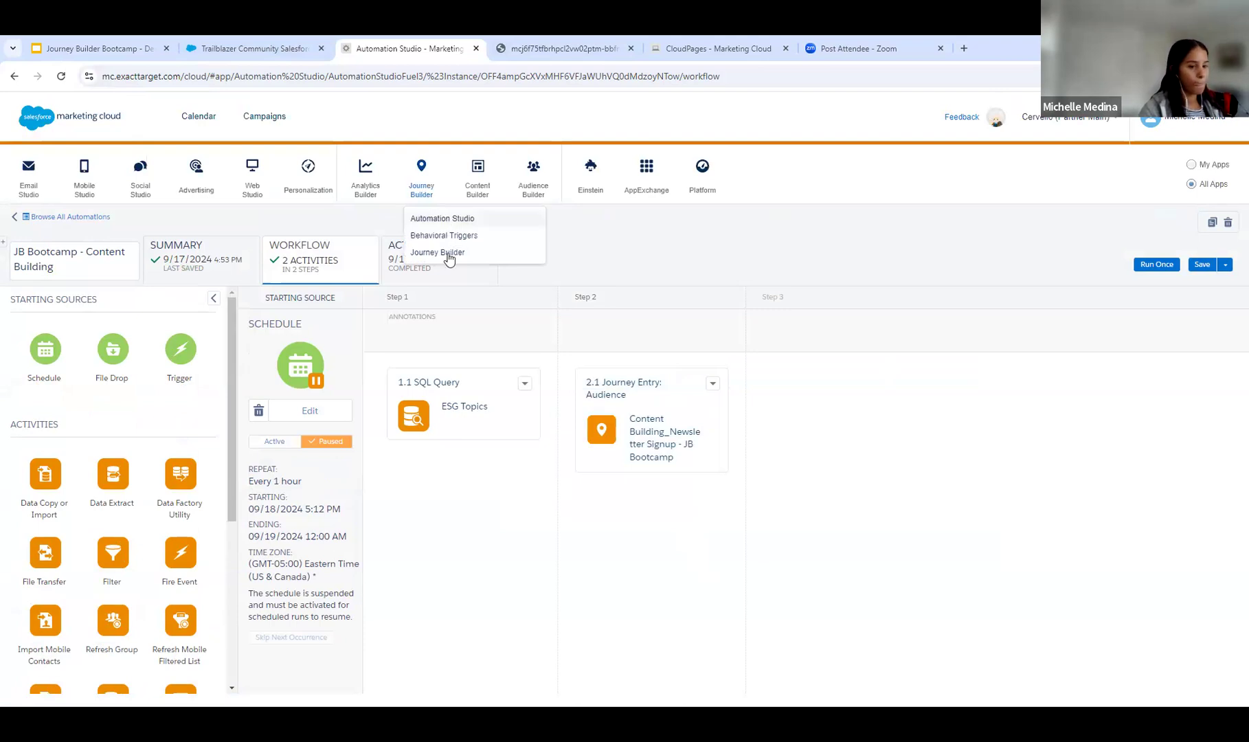
click(440, 253)
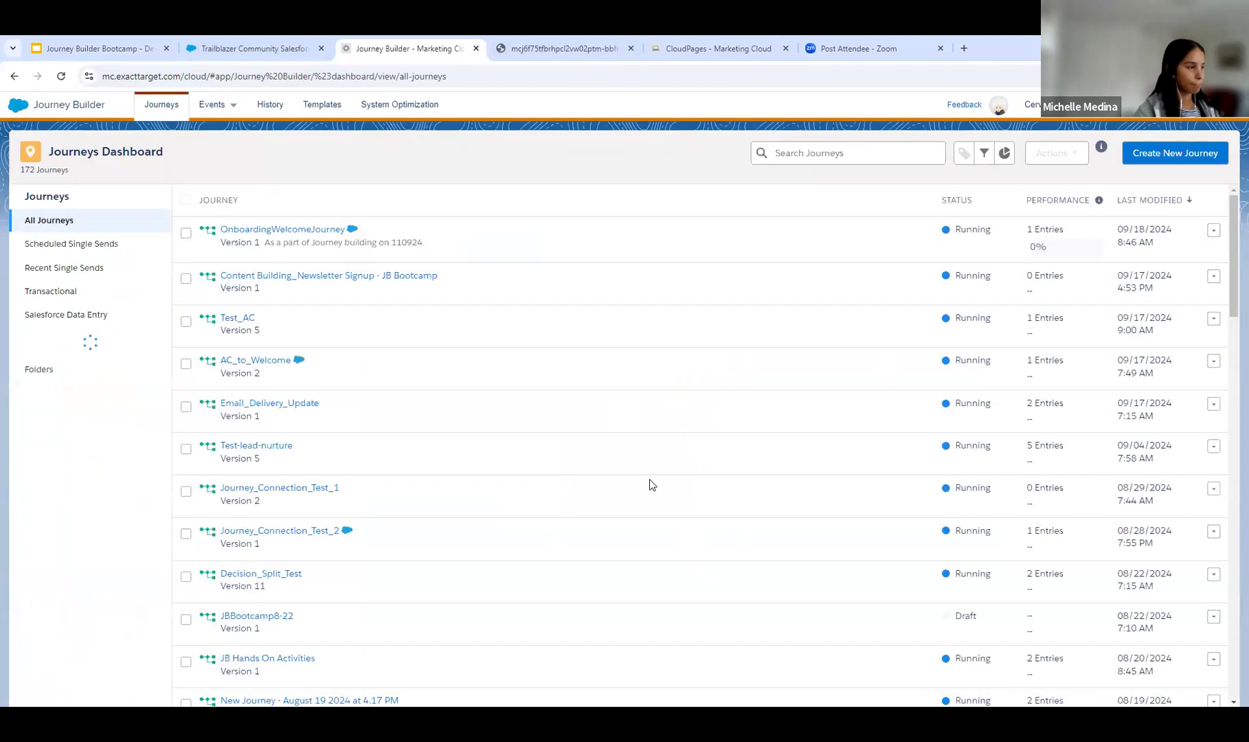
click(410, 277)
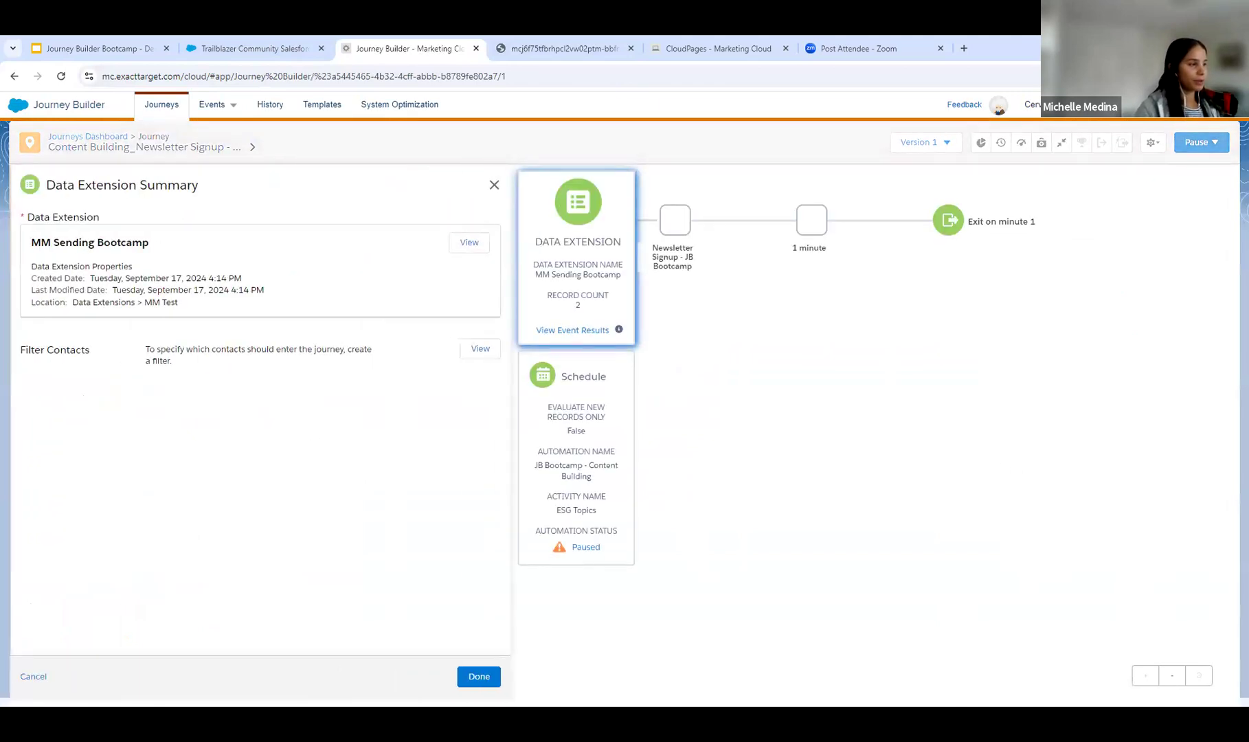
click(478, 677)
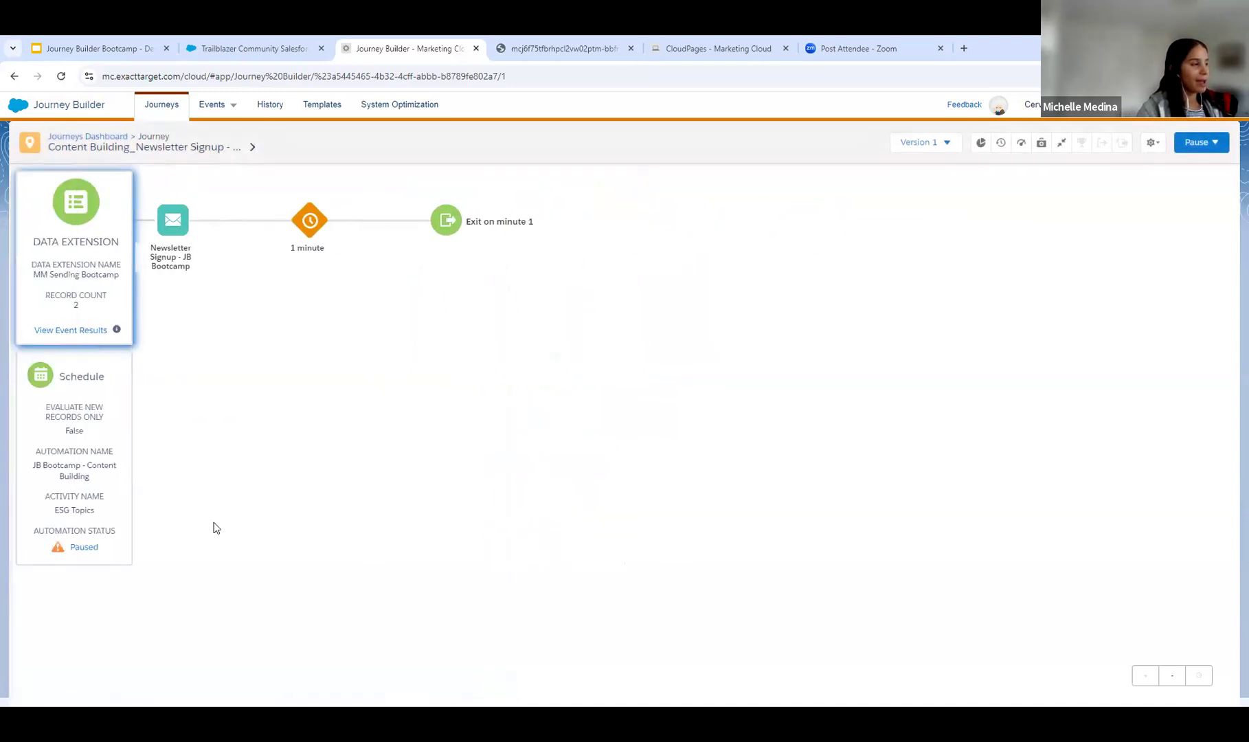
click(536, 508)
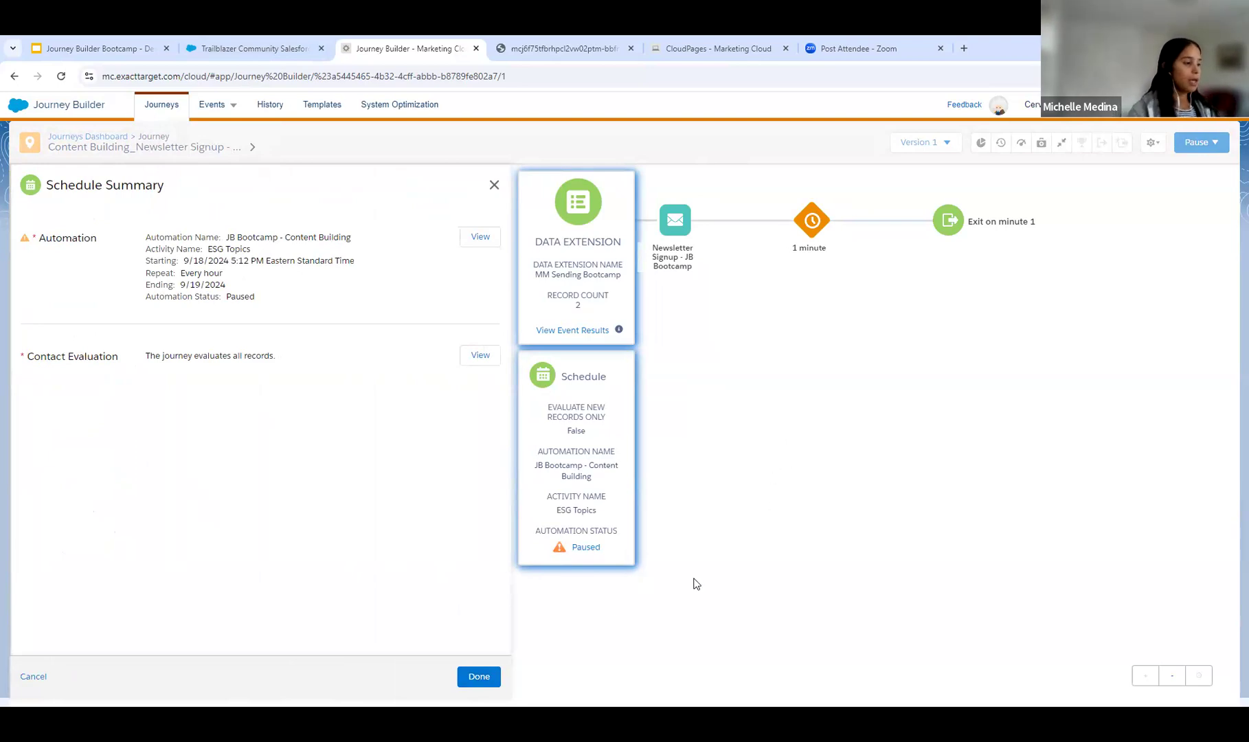
click(479, 676)
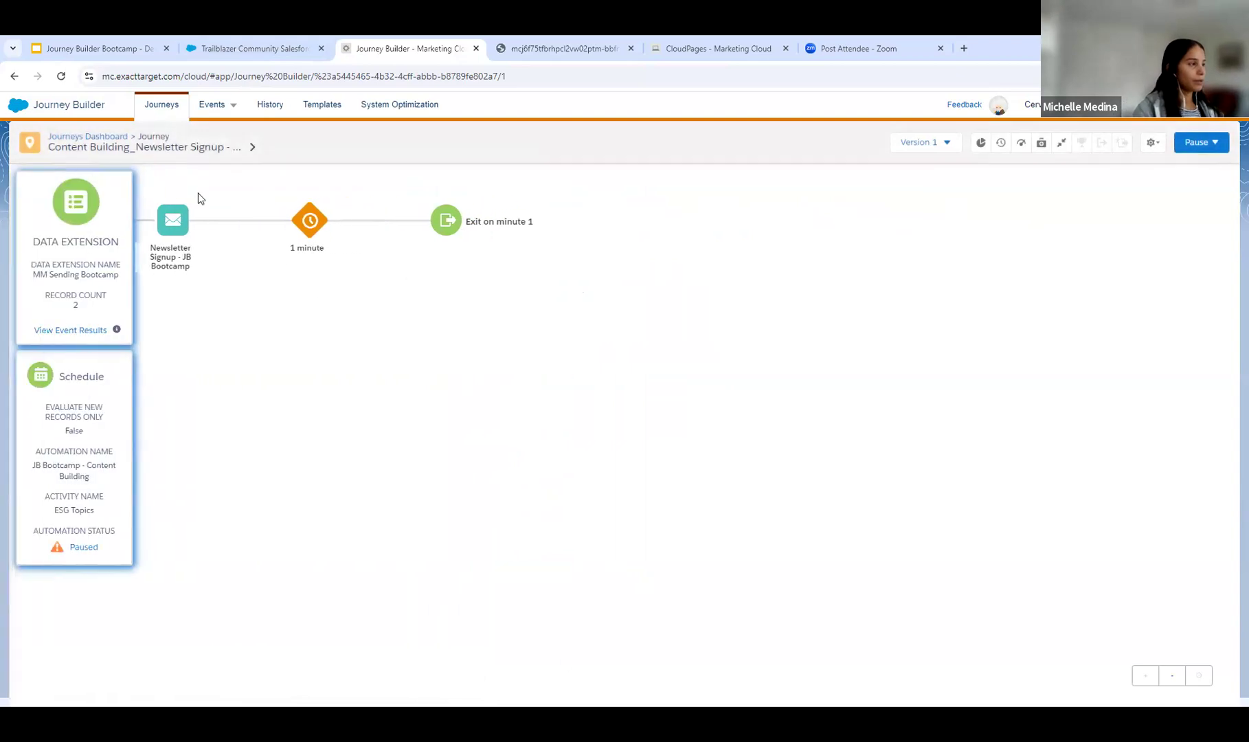
Open Version 2 of the journey and bring up the Newsletter Signup - JB Bootcamp email activity's preview and test view.
click(922, 145)
click(773, 203)
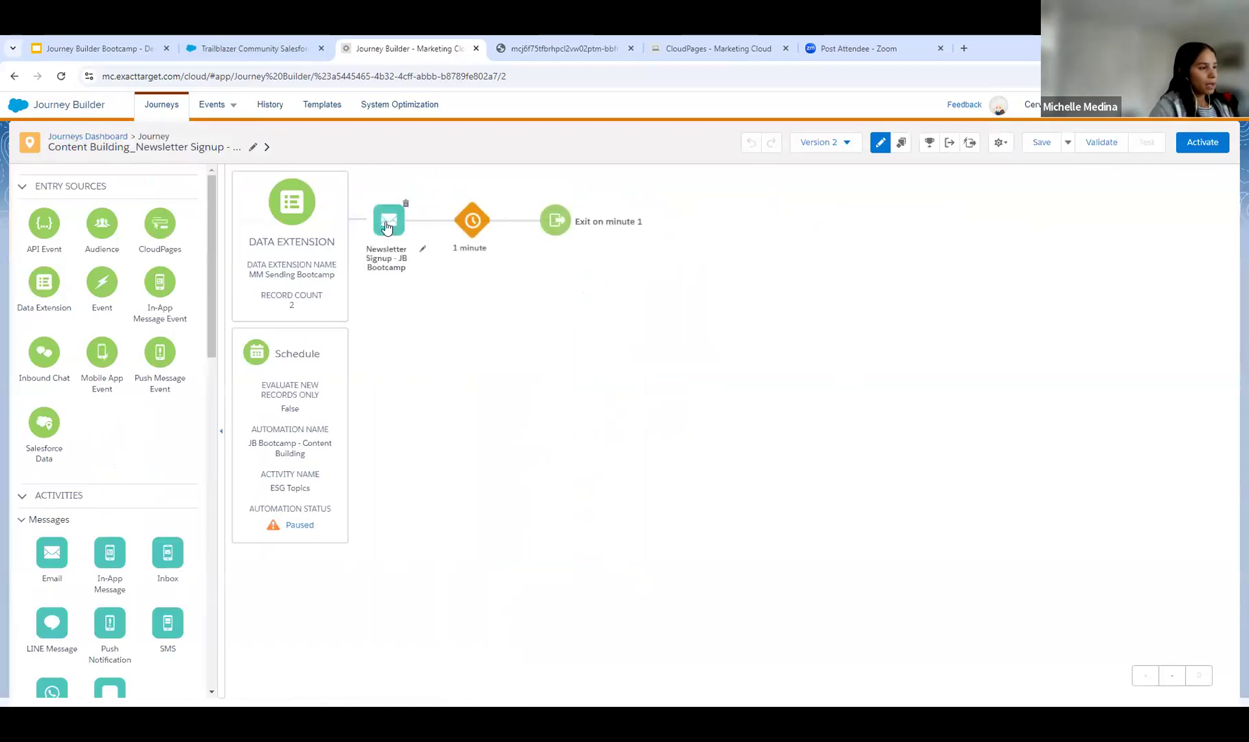
click(387, 228)
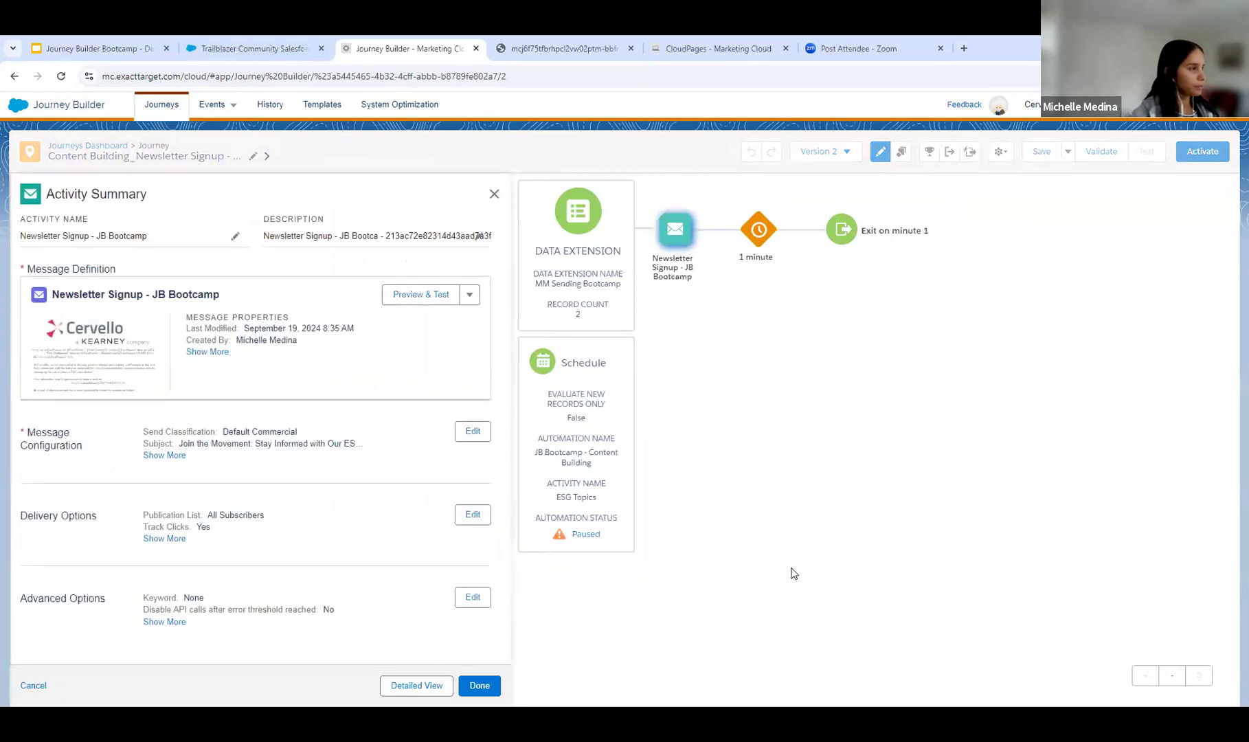
click(429, 294)
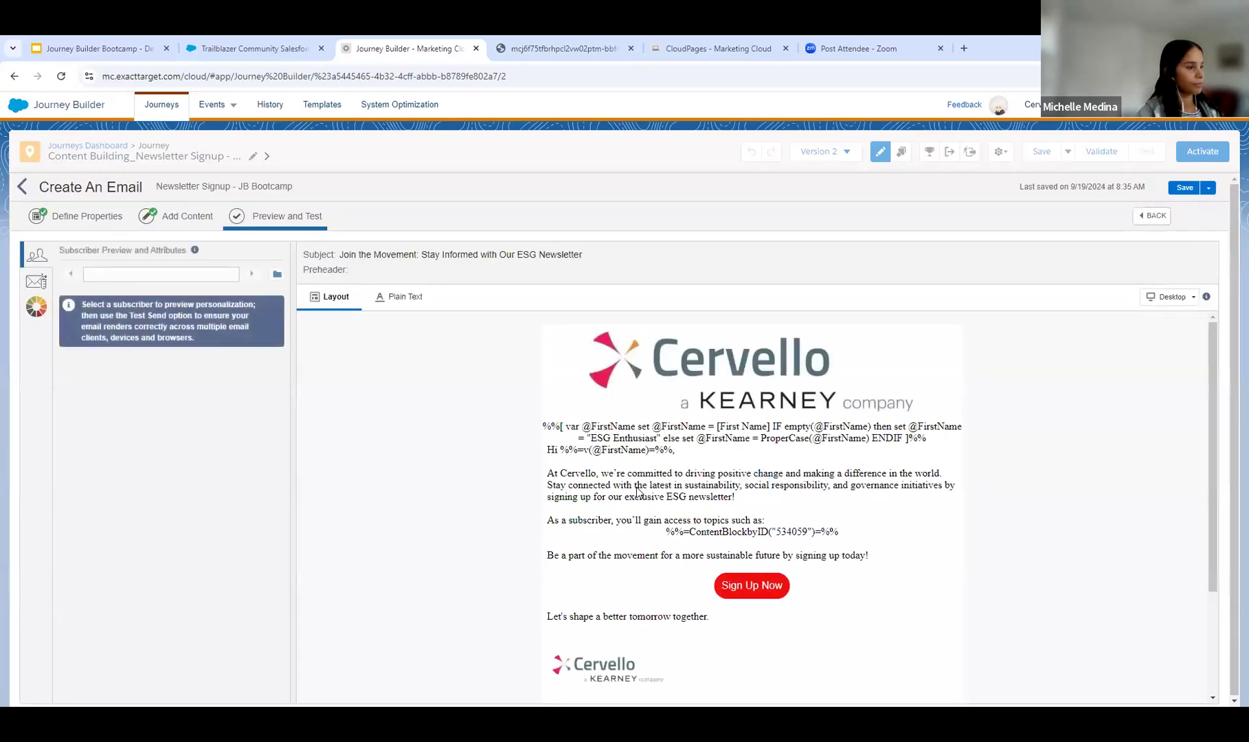
scroll(932, 391, down, 3)
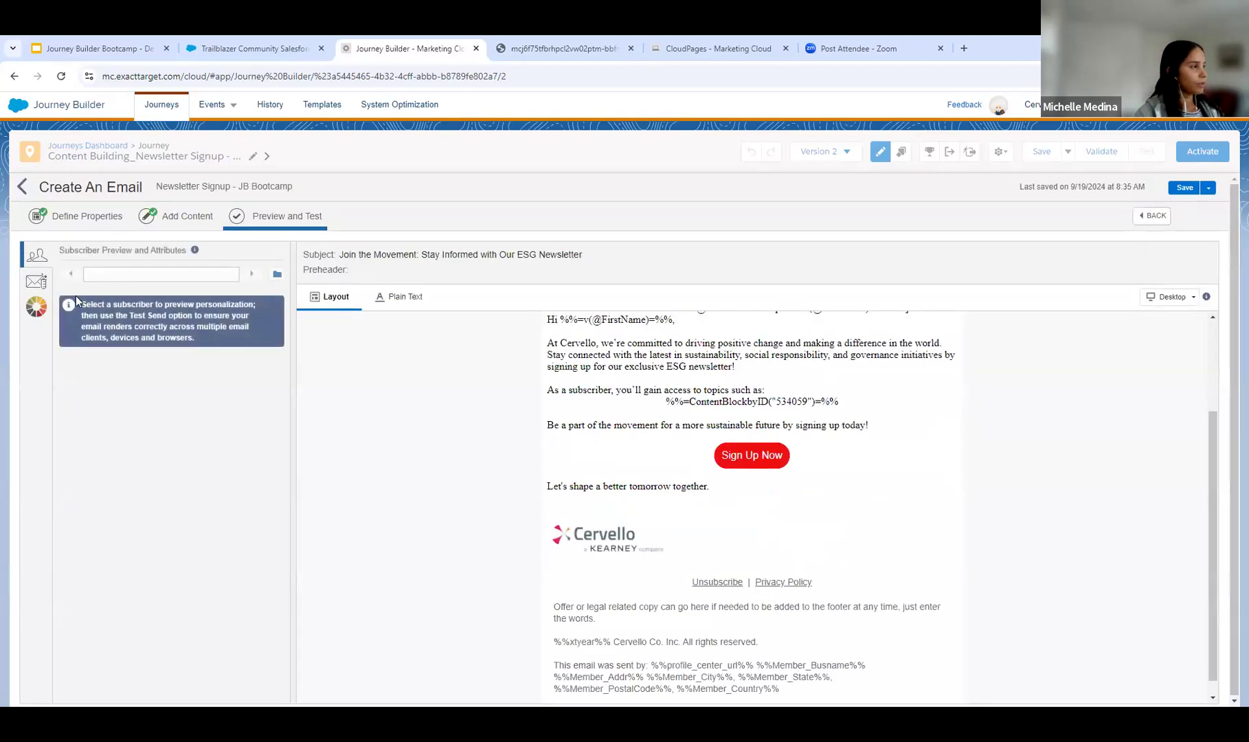
Preview the email as the contact with Environmental topic interests from the MM Sending Bootcamp data extension in the MM Test folder.
click(277, 274)
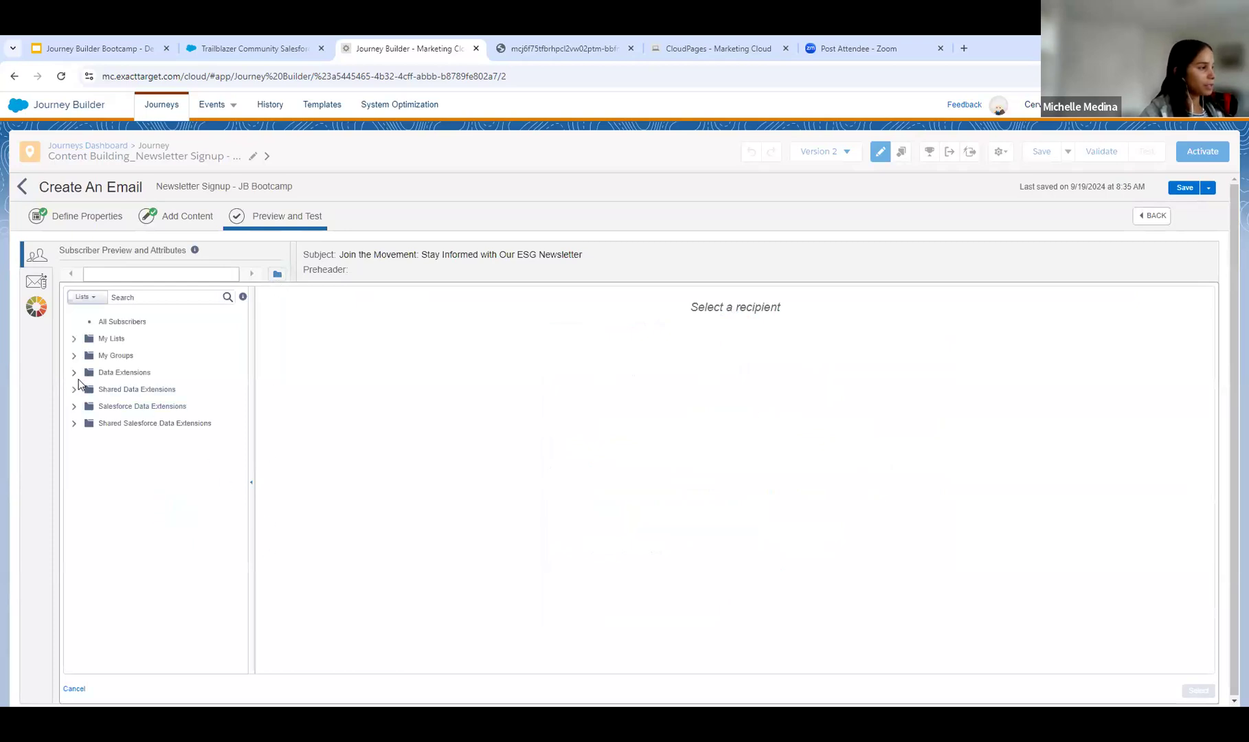
click(74, 373)
scroll(171, 567, down, 3)
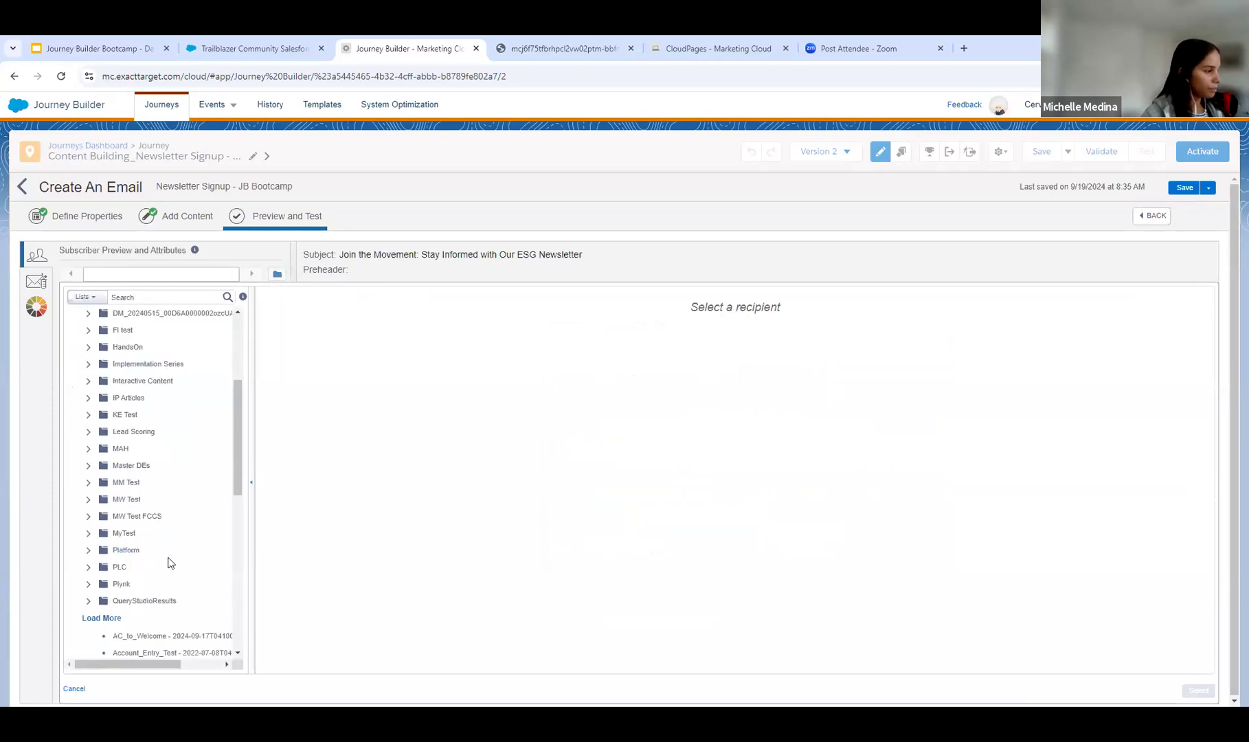
click(133, 483)
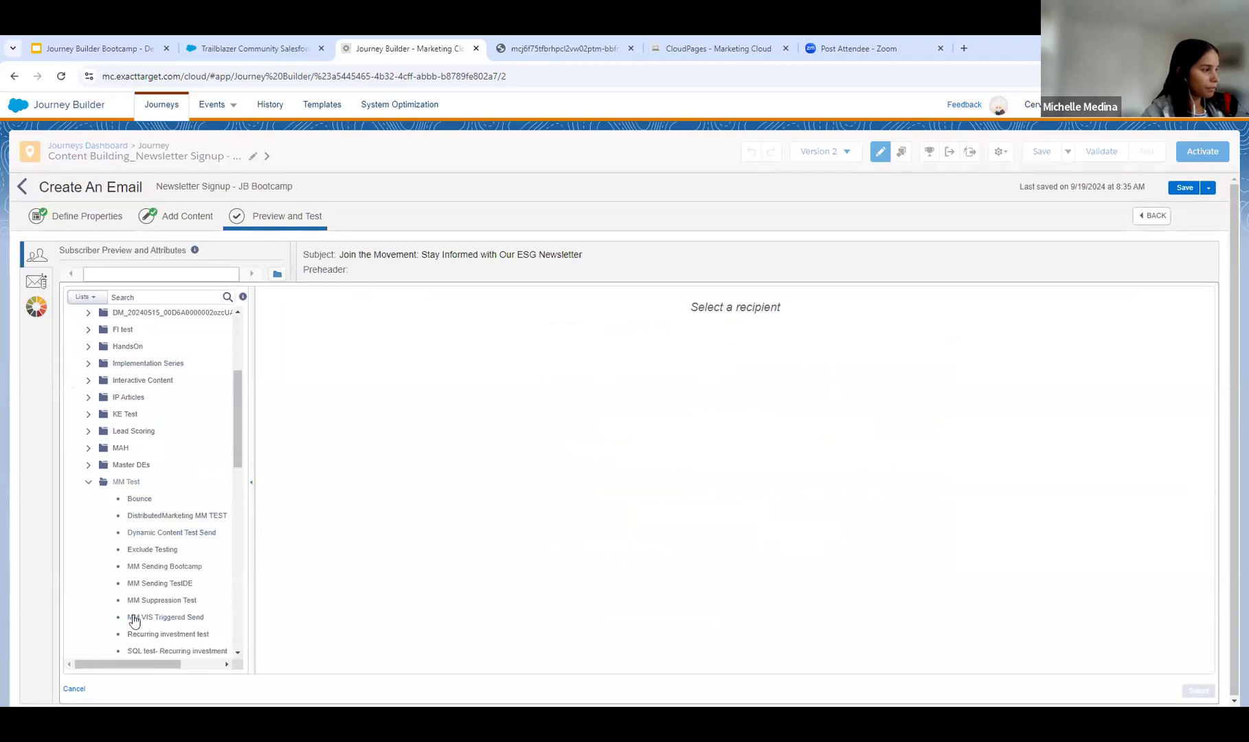
click(159, 567)
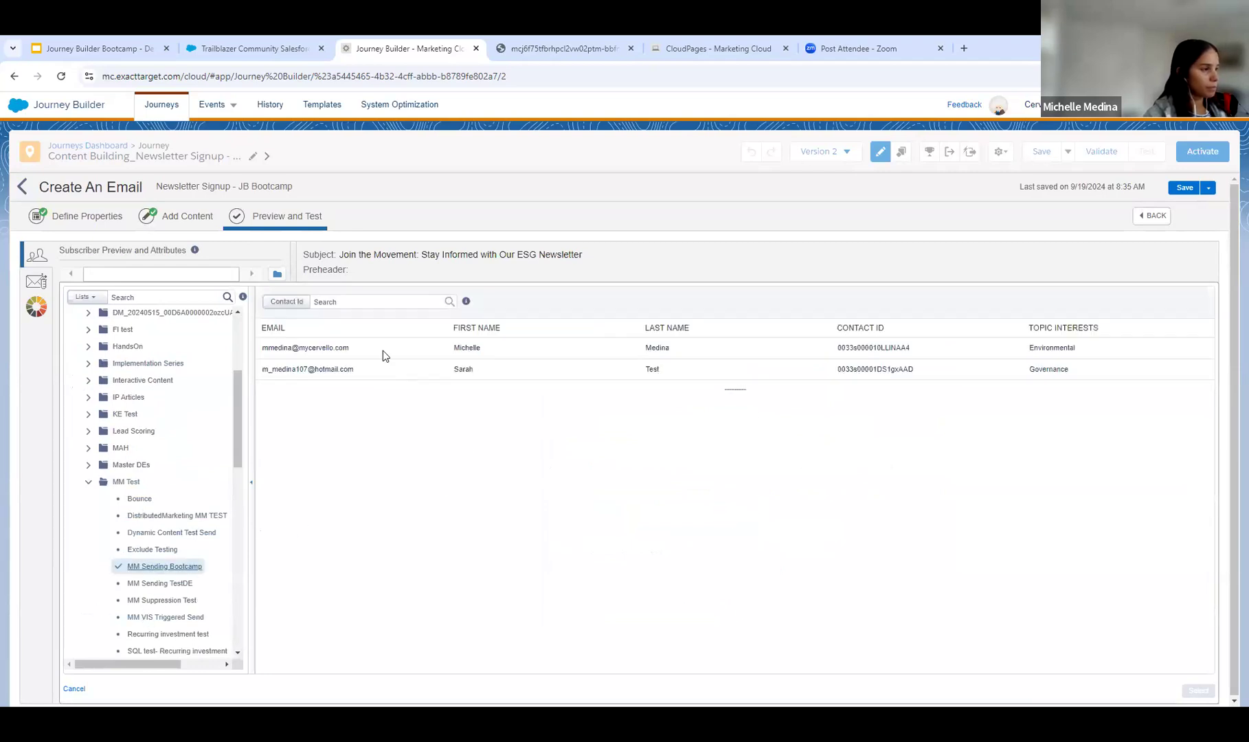
click(382, 350)
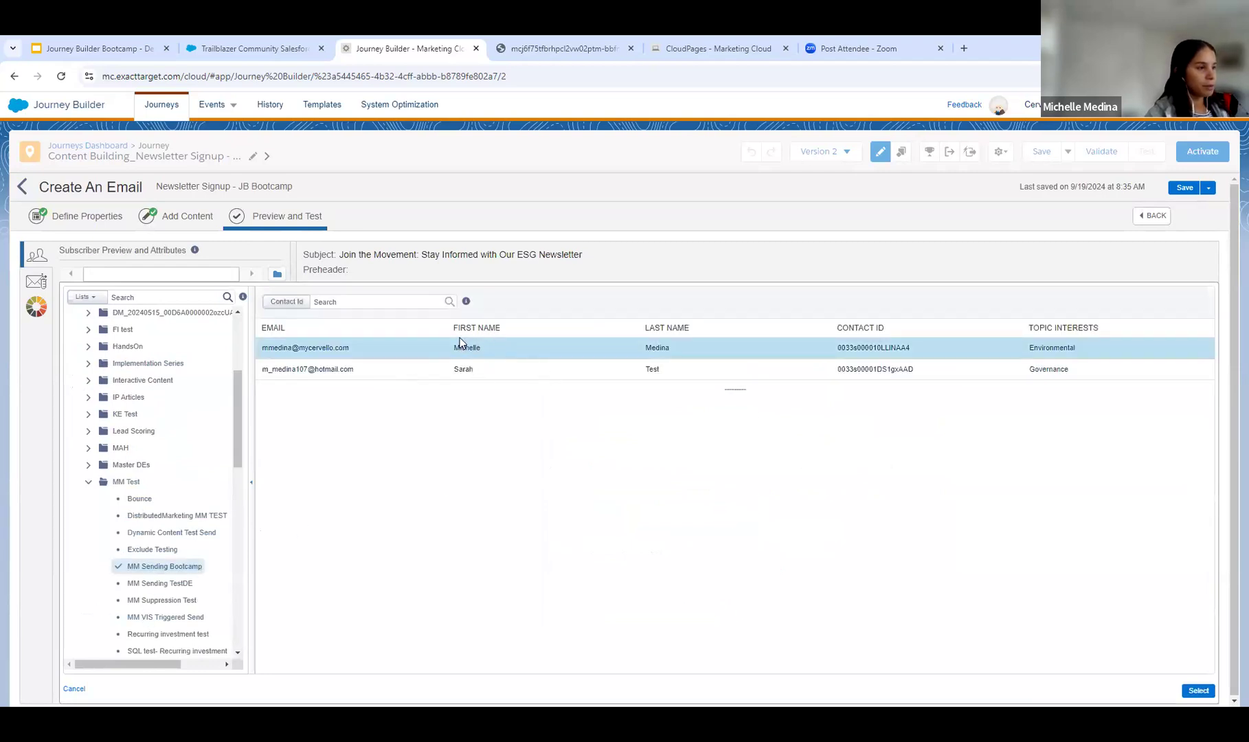
click(1199, 691)
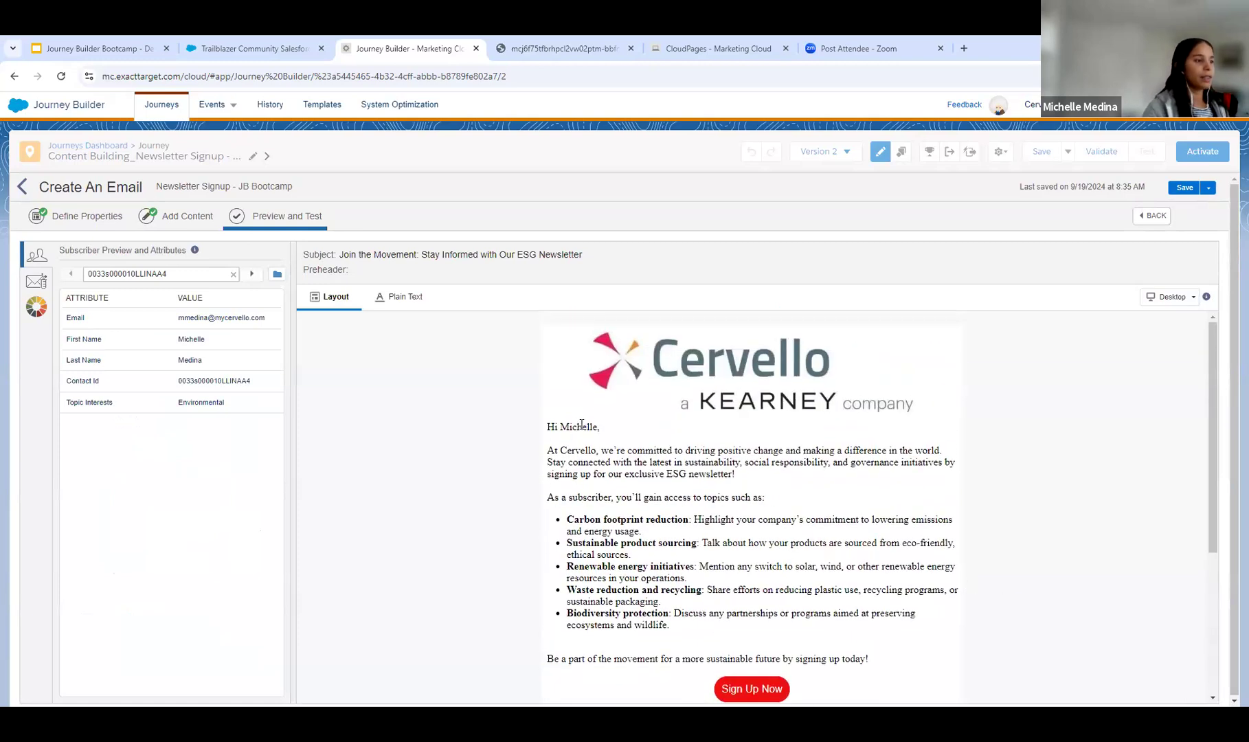
Examine the personalized greeting and ESG topic list for this contact, and compare them with the next subscriber's version of the email.
drag(574, 520, 710, 619)
click(710, 619)
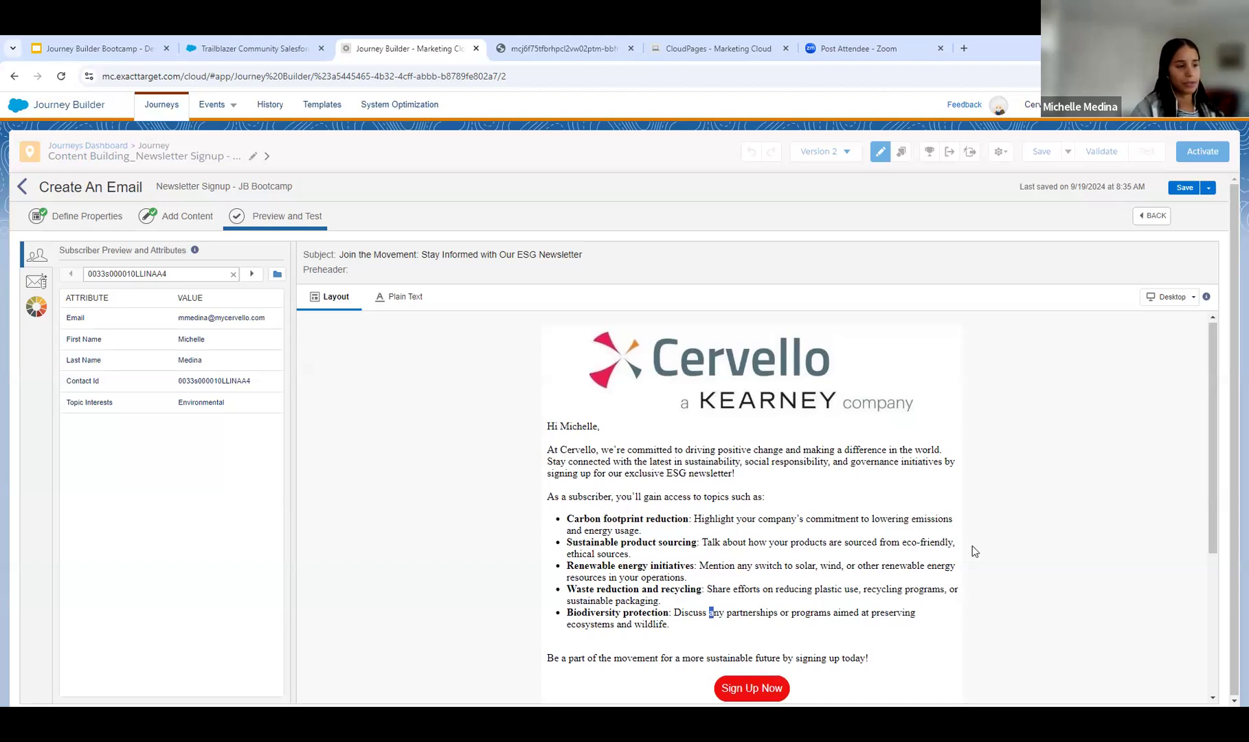
scroll(972, 546, down, 1)
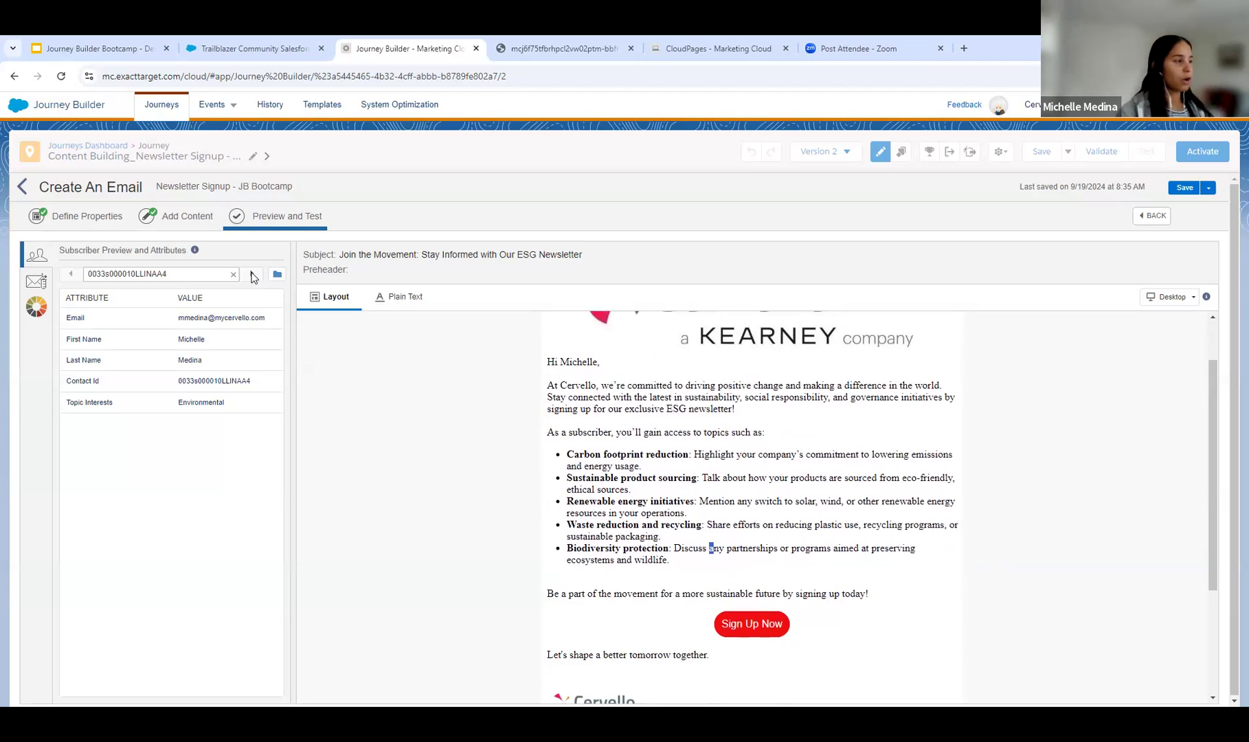
click(252, 274)
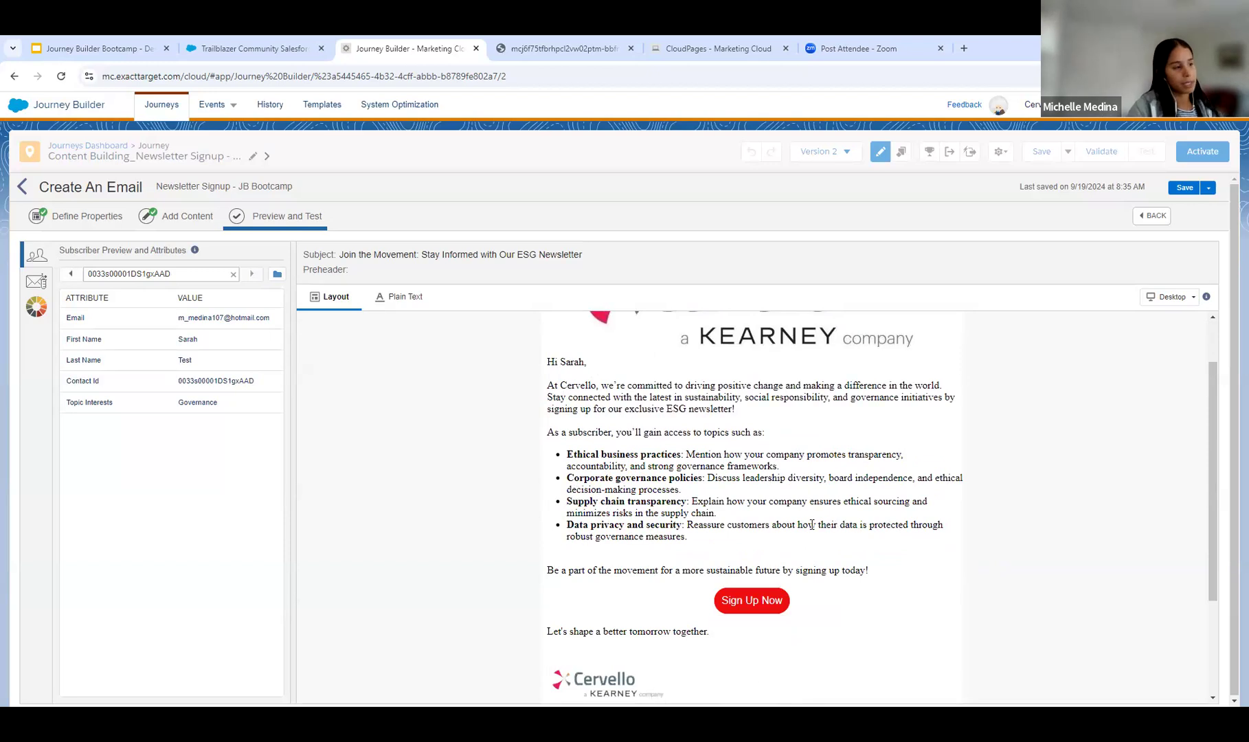
scroll(773, 394, down, 1)
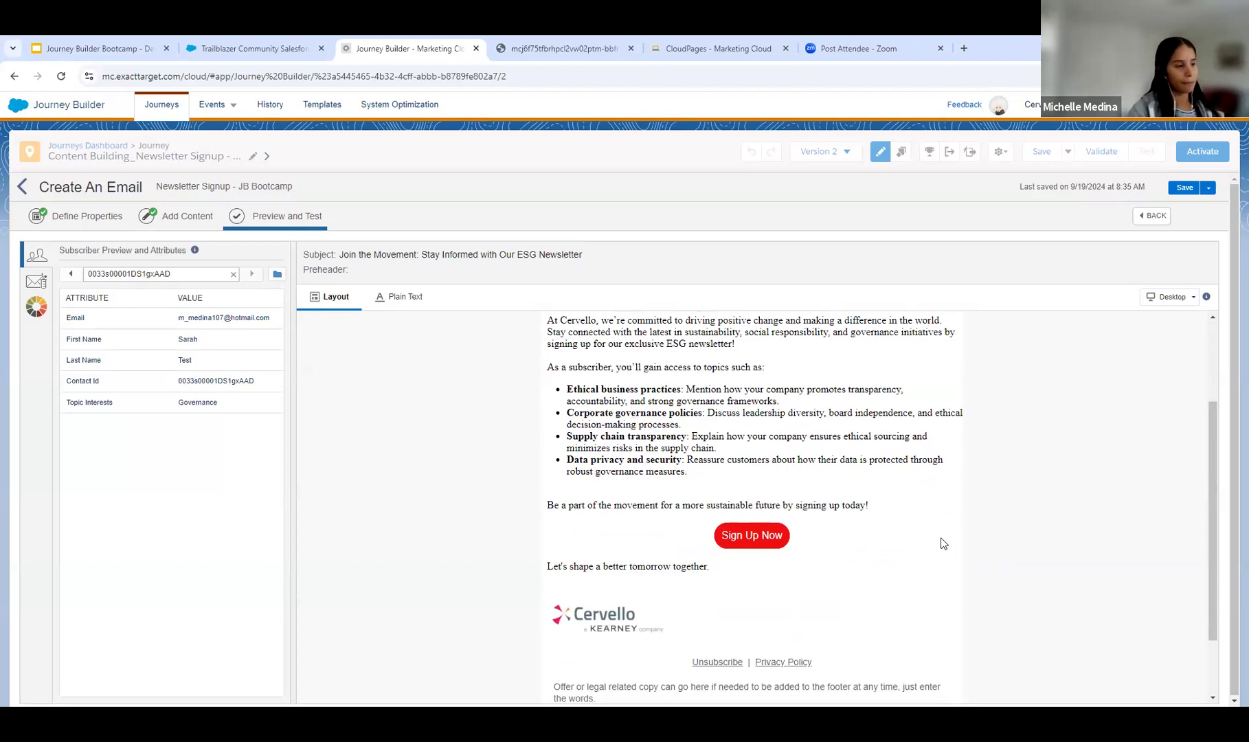
scroll(944, 544, down, 1)
scroll(965, 554, up, 2)
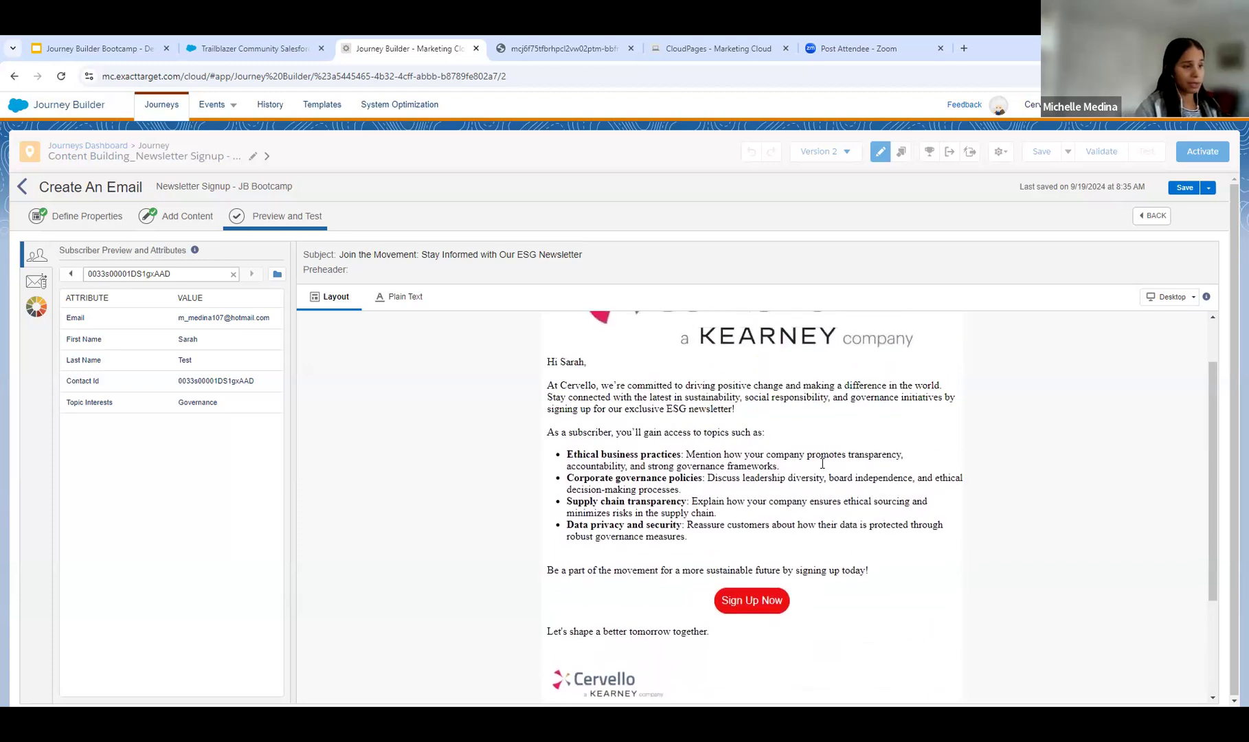
scroll(865, 536, up, 1)
scroll(869, 542, down, 2)
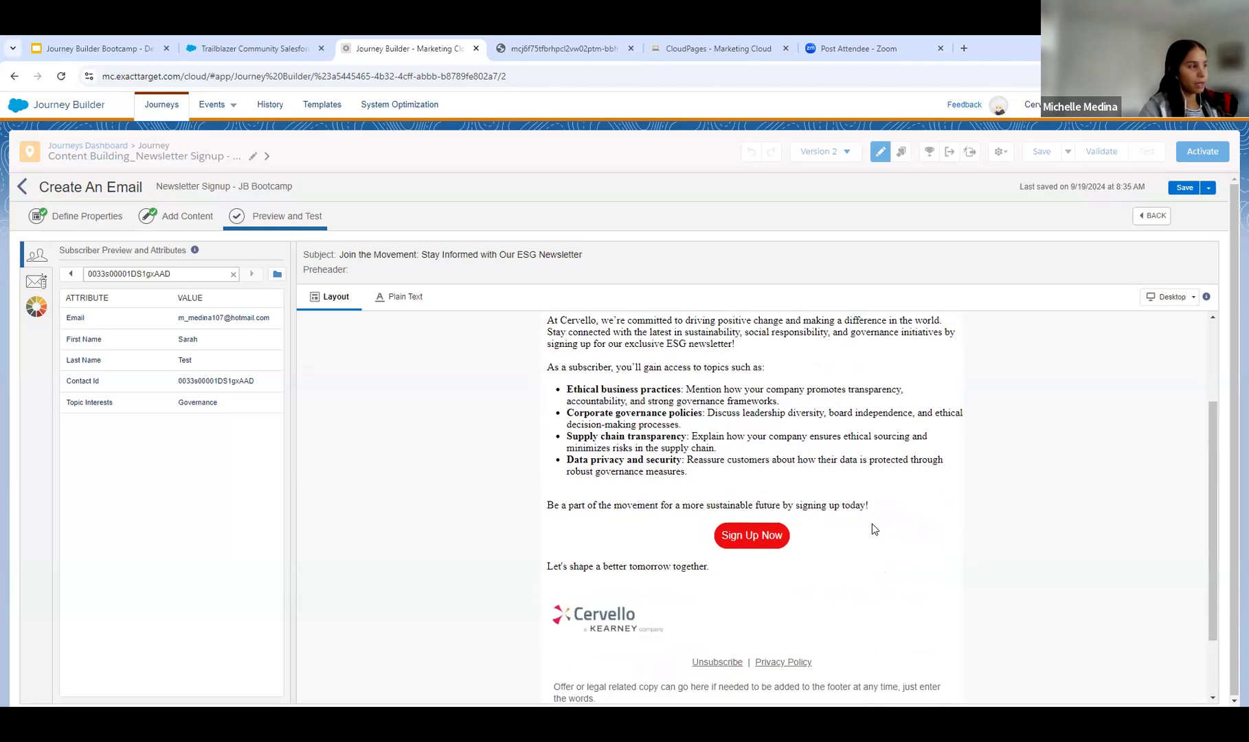
scroll(872, 524, down, 1)
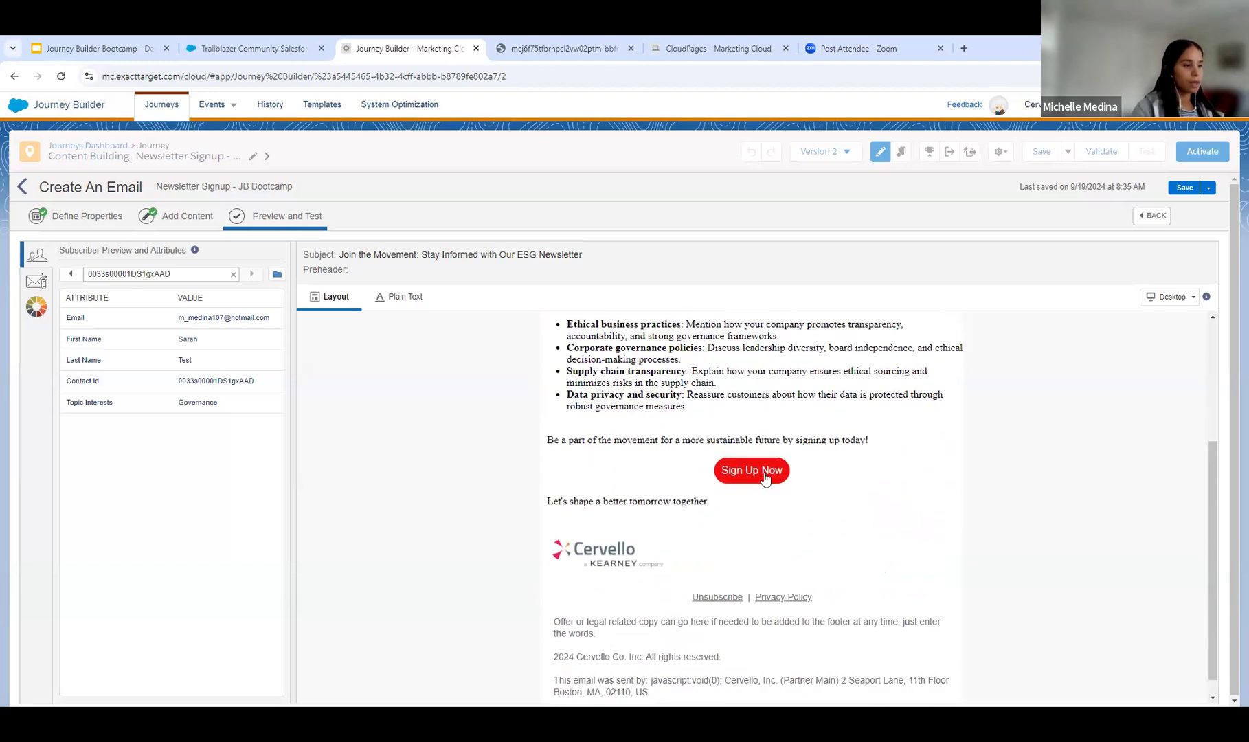
Follow the email's Sign Up Now link, check the landing page's Join Our Email List form, and return to the email preview.
click(764, 473)
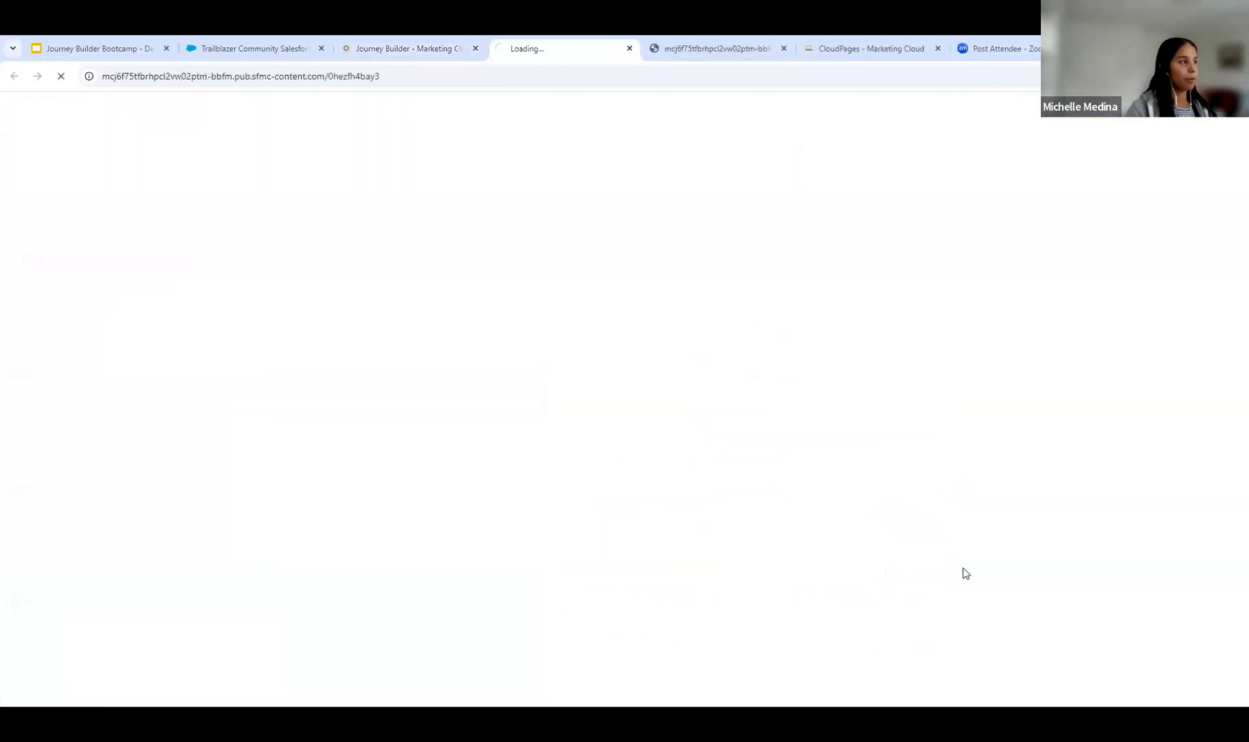
scroll(1010, 529, down, 2)
scroll(1017, 537, down, 2)
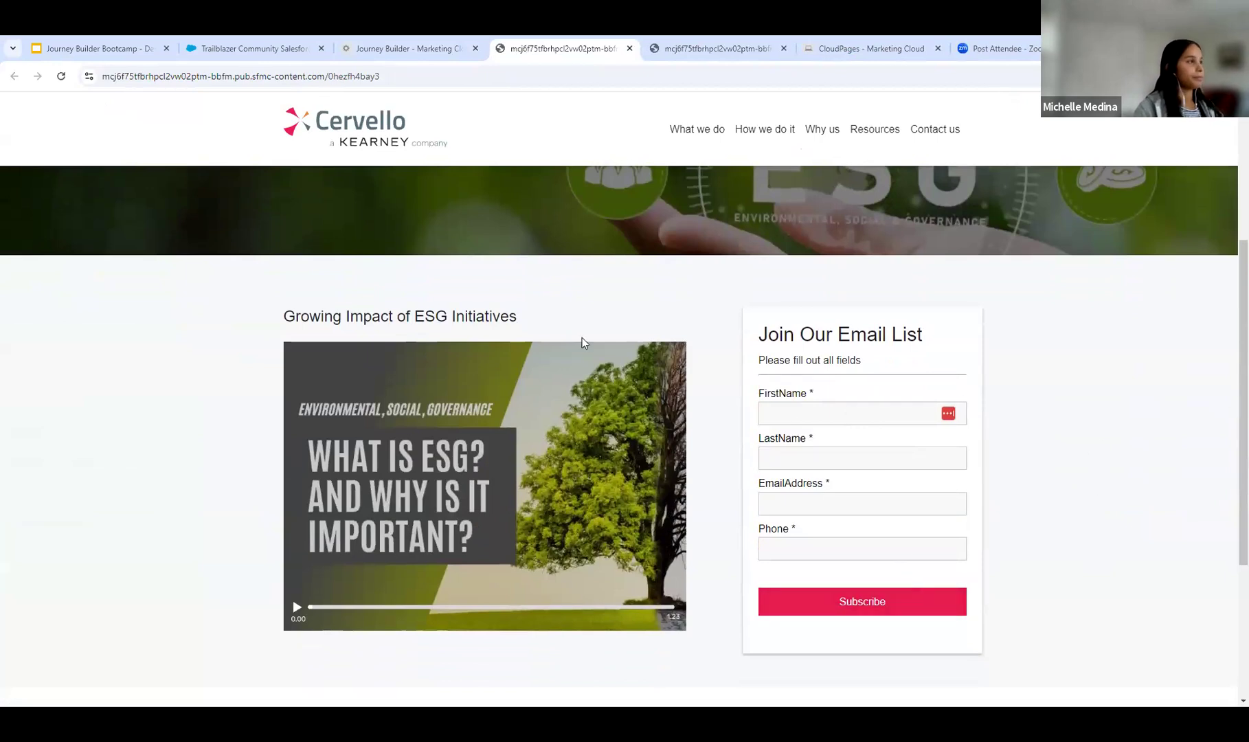
click(408, 48)
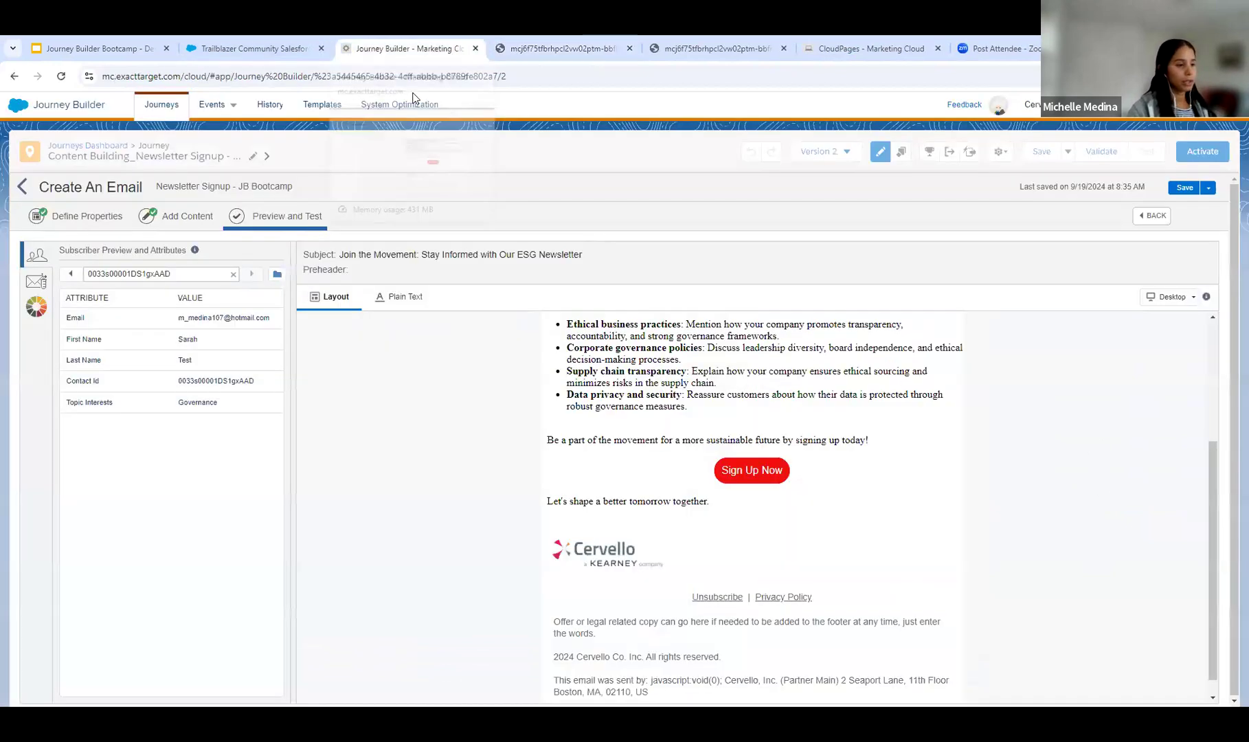
Save the email, review its full message configuration and delivery options in the activity summary, and finish the activity.
click(1192, 191)
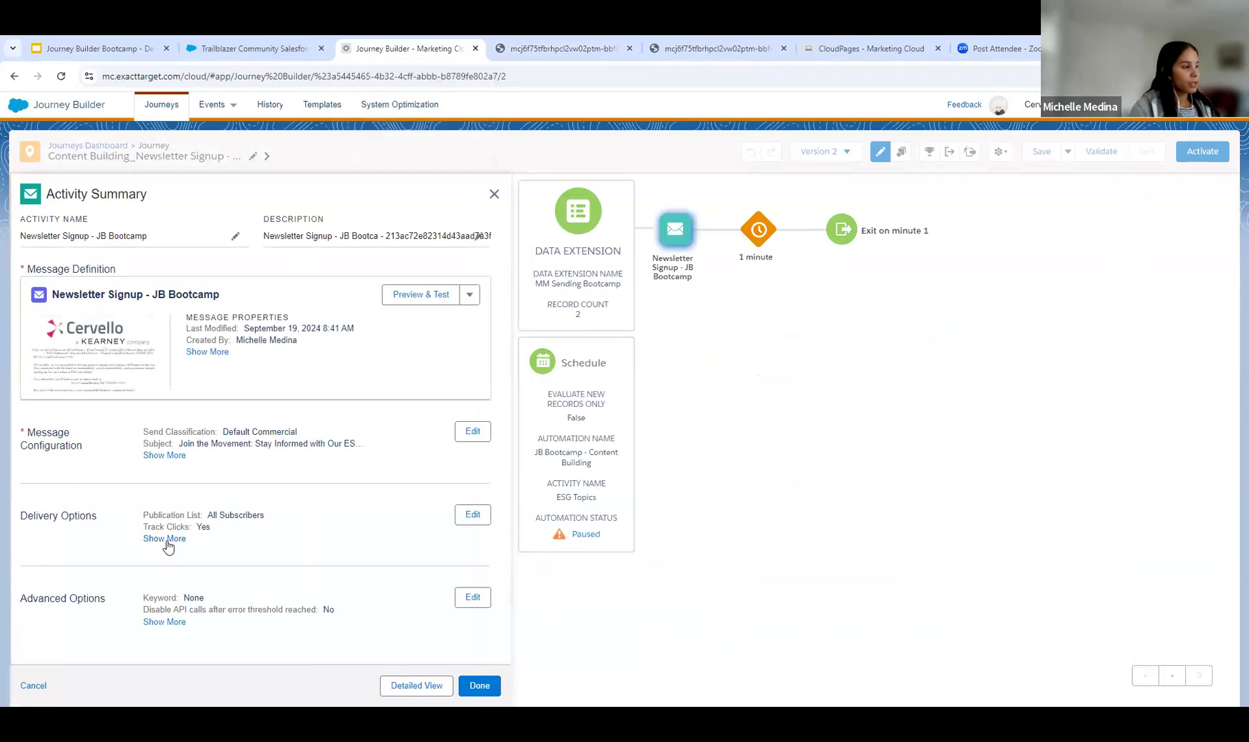
click(173, 459)
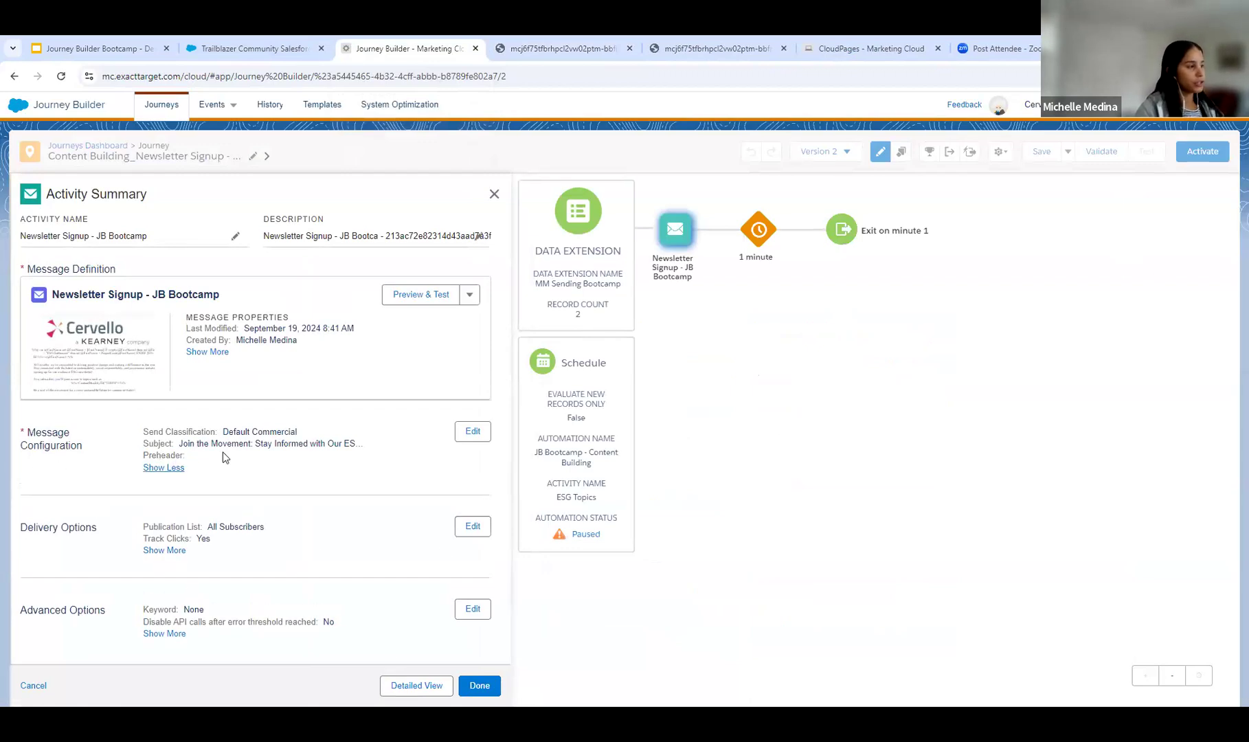
click(157, 555)
scroll(165, 605, down, 2)
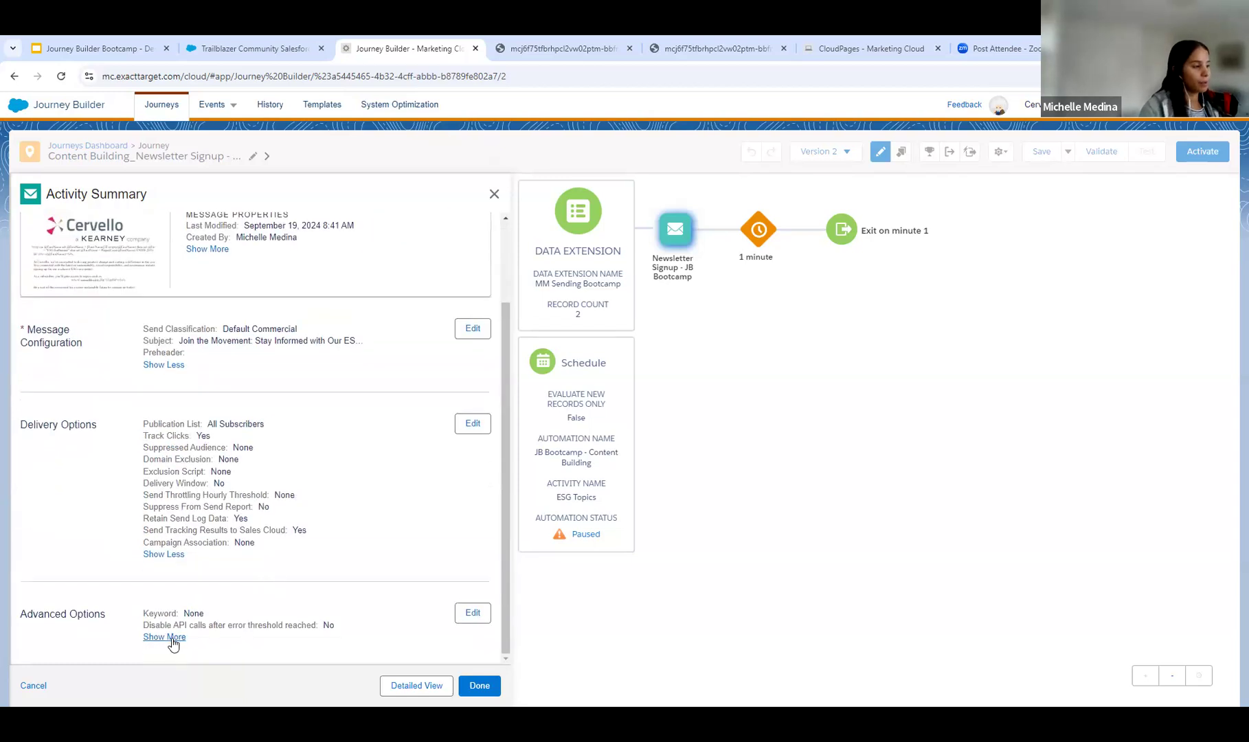
click(485, 687)
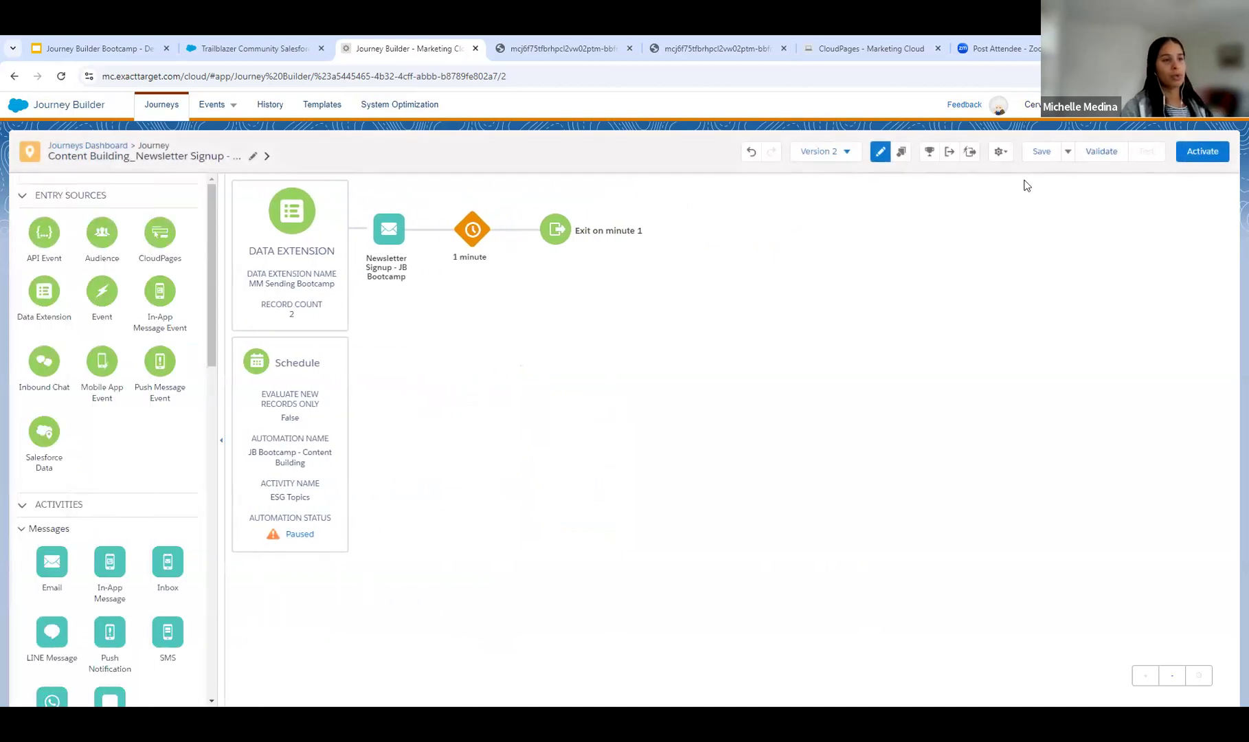
Review the journey's settings for contact re-entry, default email address and high-throughput sending, and close them without changes.
click(1005, 151)
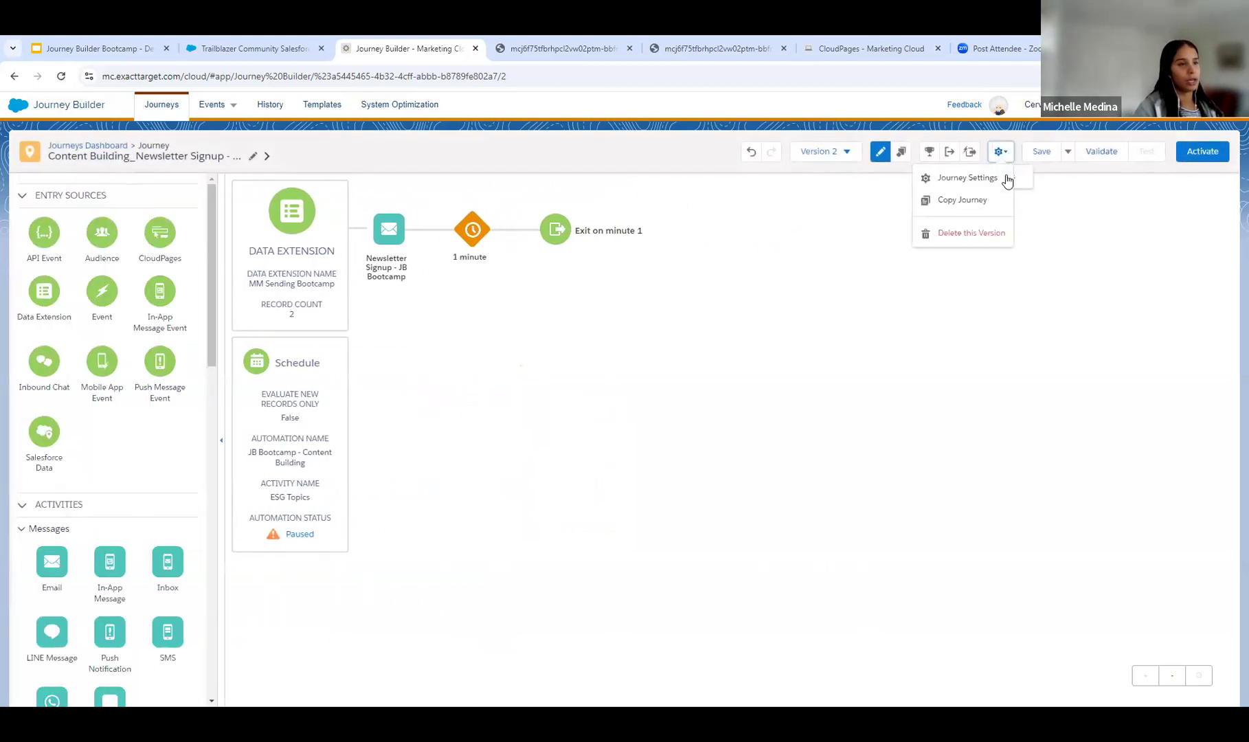
click(1004, 178)
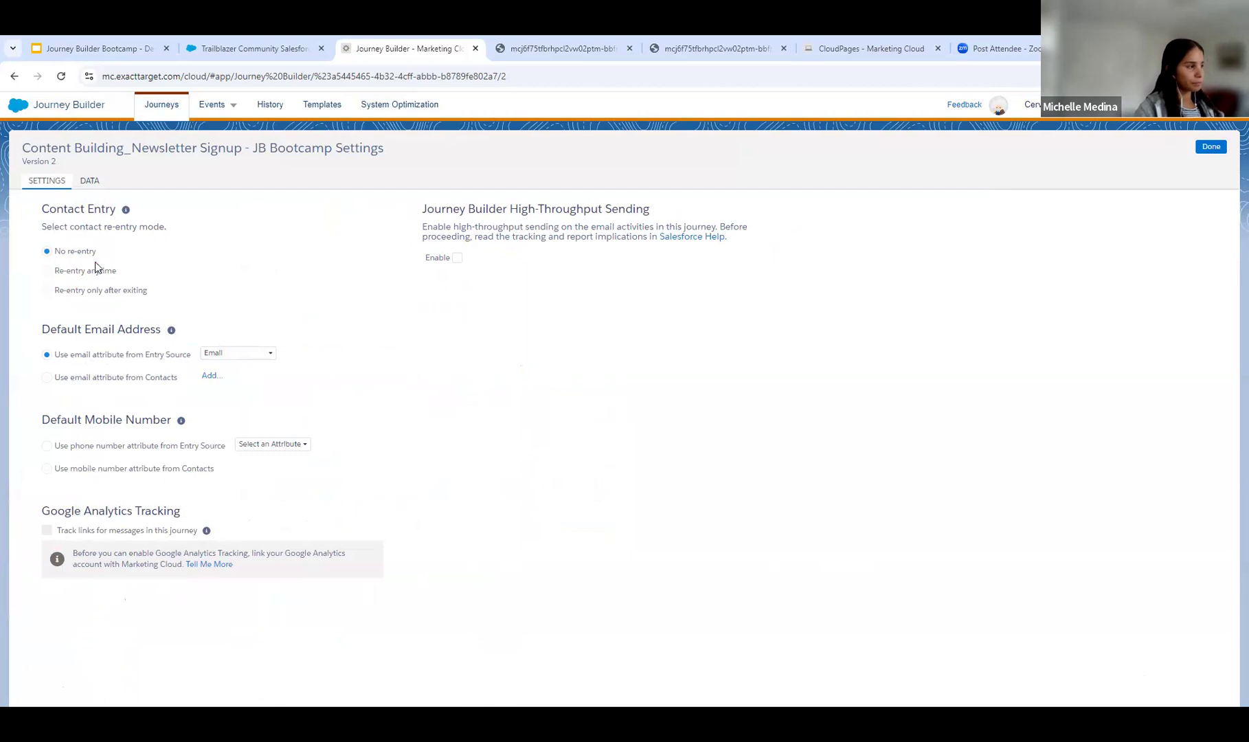
click(1207, 147)
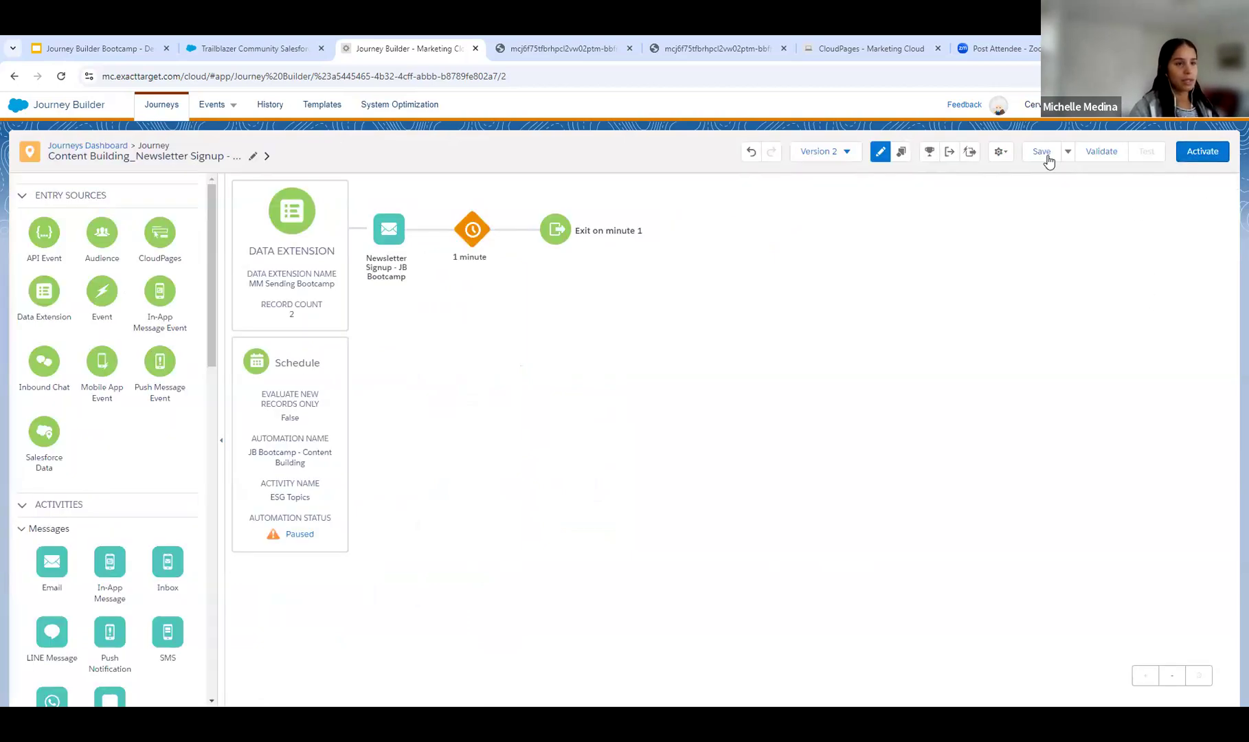
Switch the journey back to Version 1, quitting Version 2 without saving.
click(856, 152)
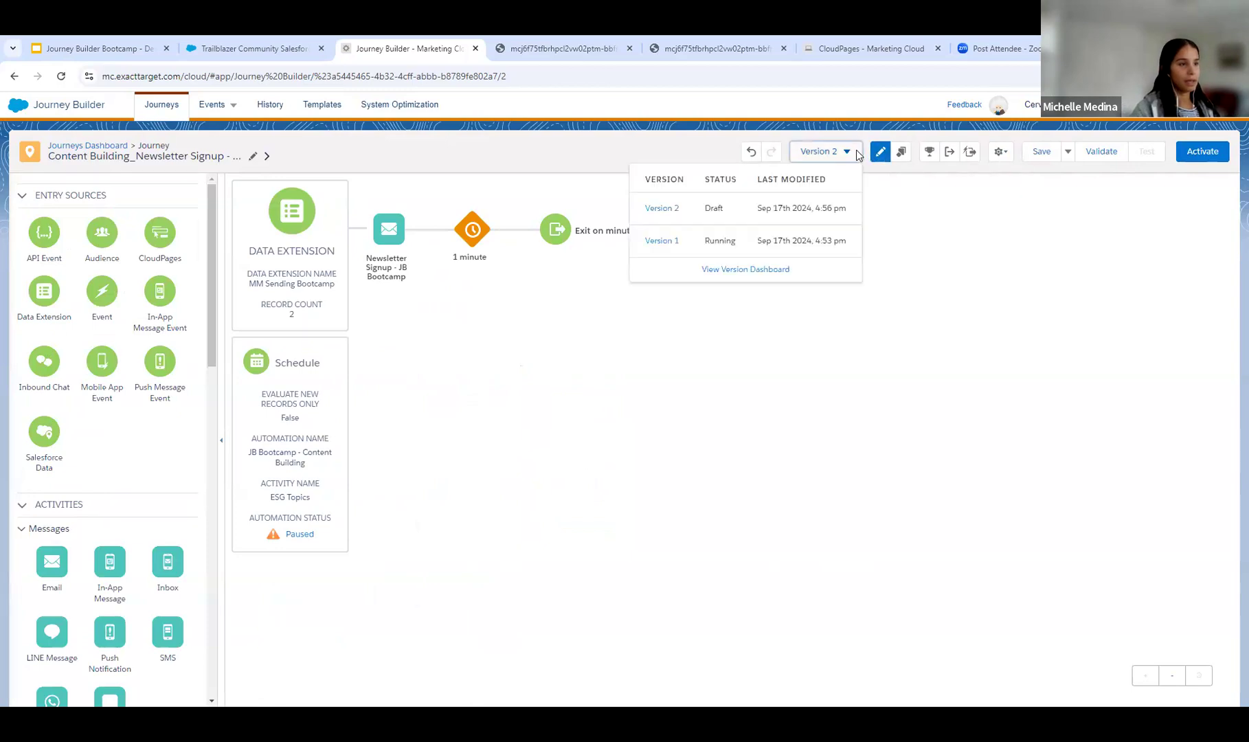
click(648, 242)
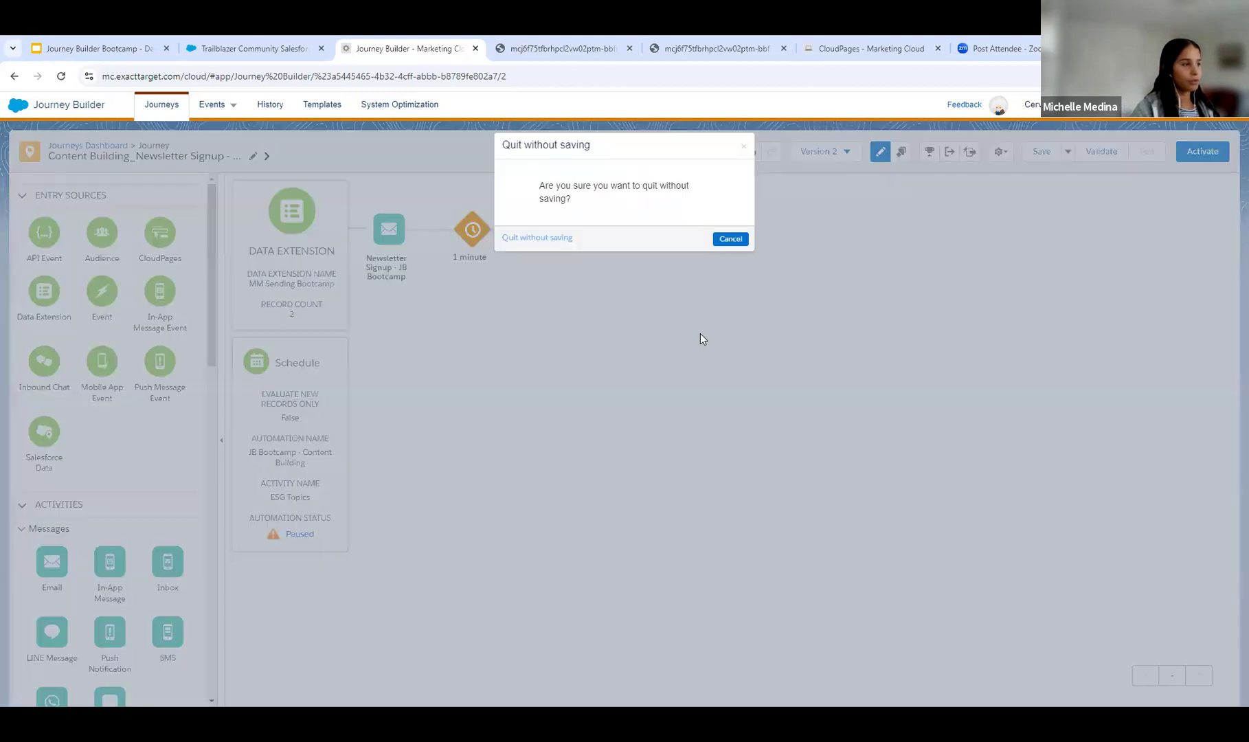
click(524, 239)
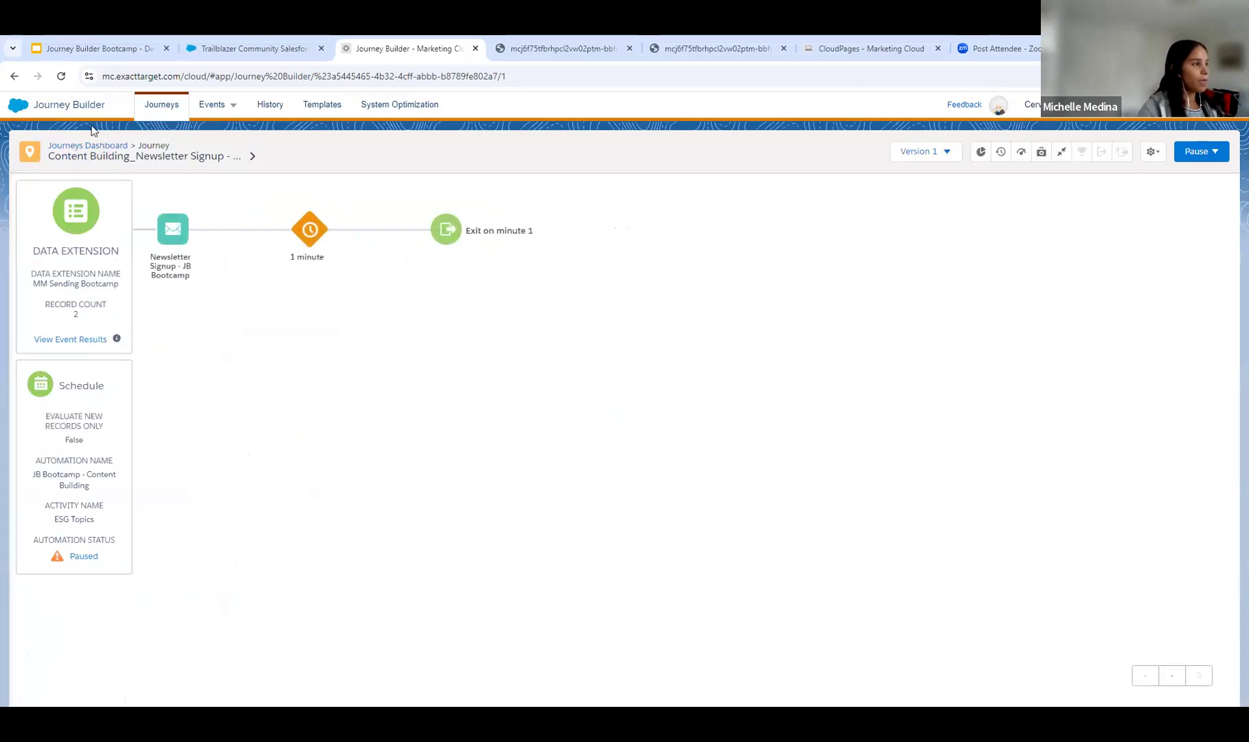
Open the JB Bootcamp - Content Building automation in Automation Studio, review its workflow, and save the automation.
mouse_move(9, 114)
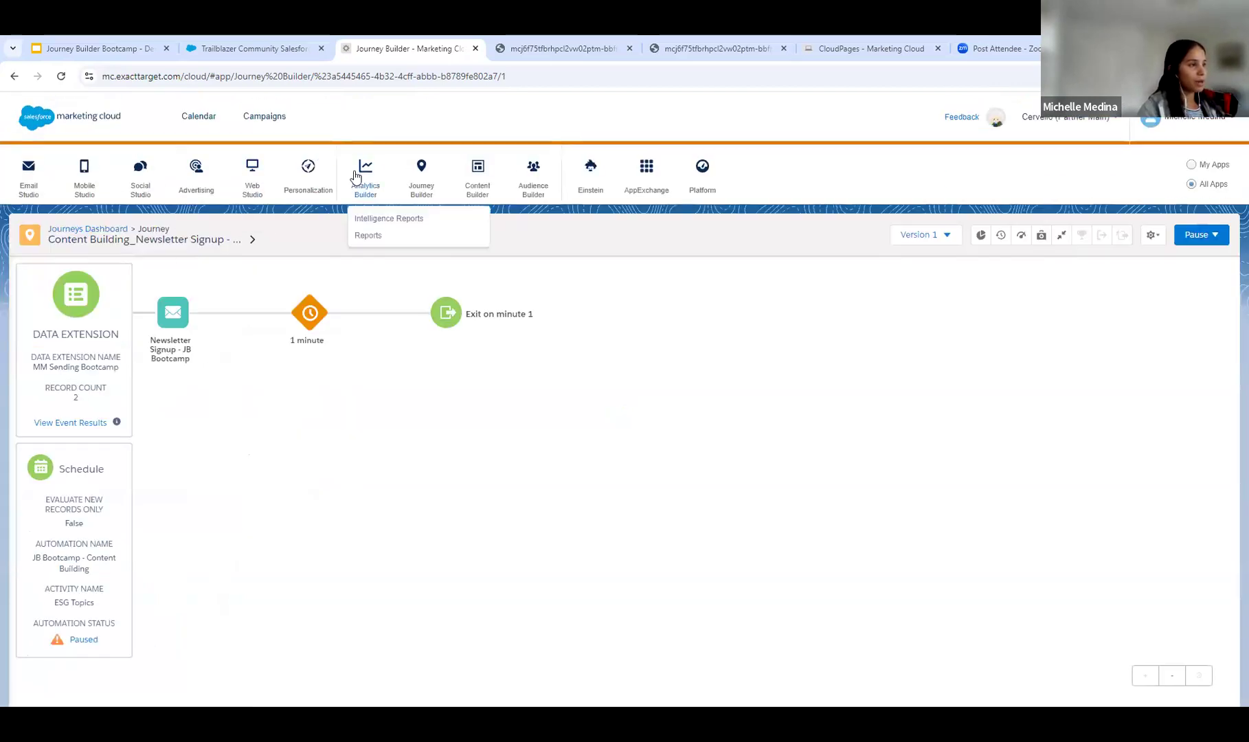
mouse_move(407, 195)
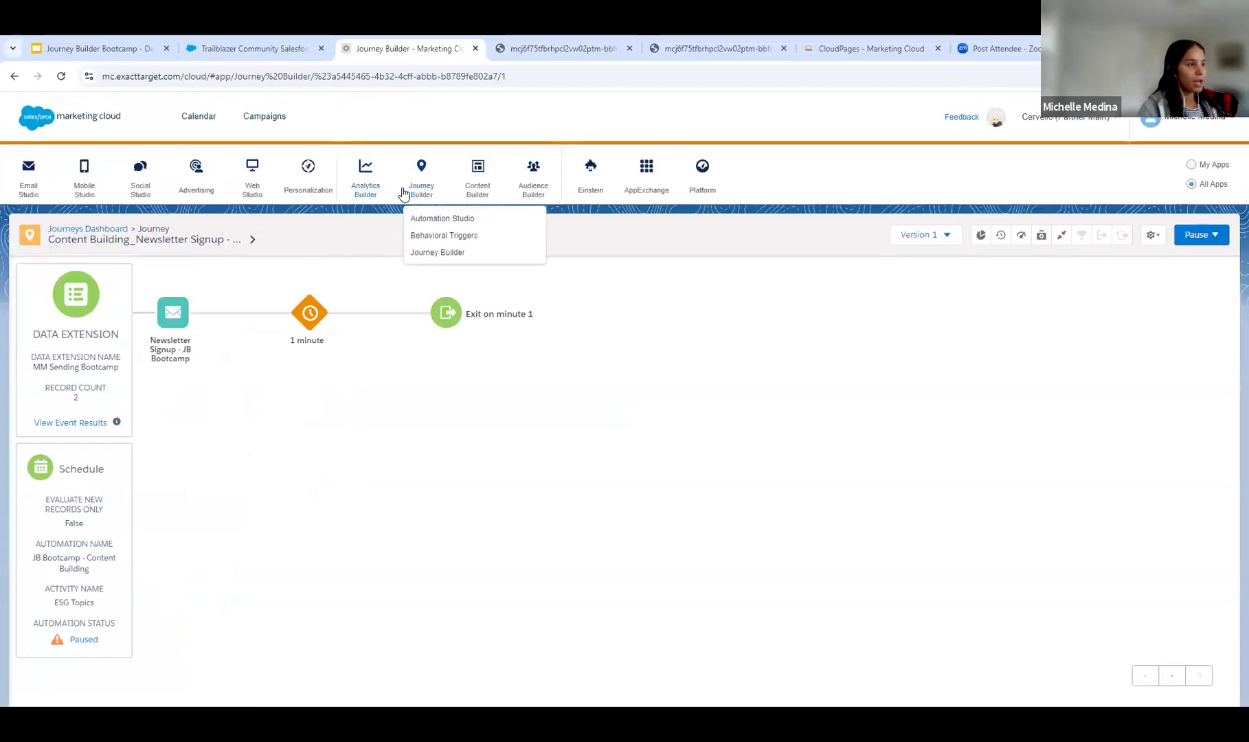
click(432, 220)
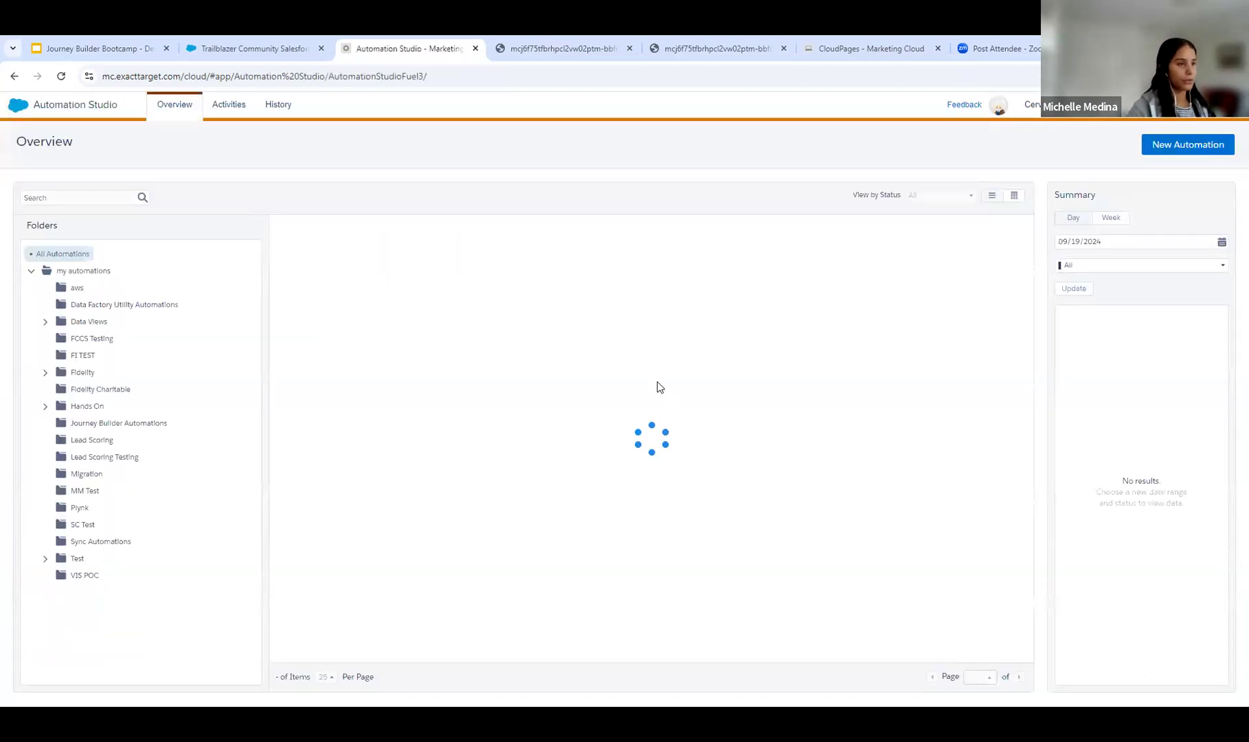
scroll(531, 488, down, 5)
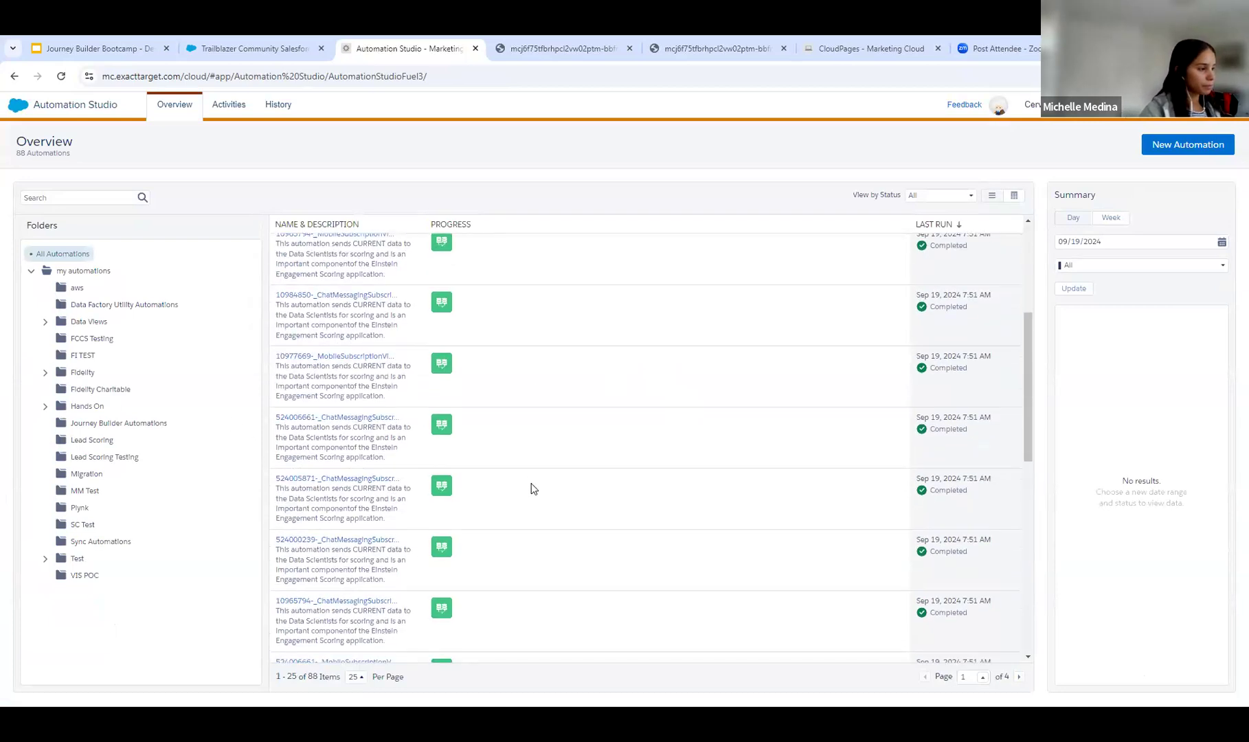
scroll(531, 488, down, 10)
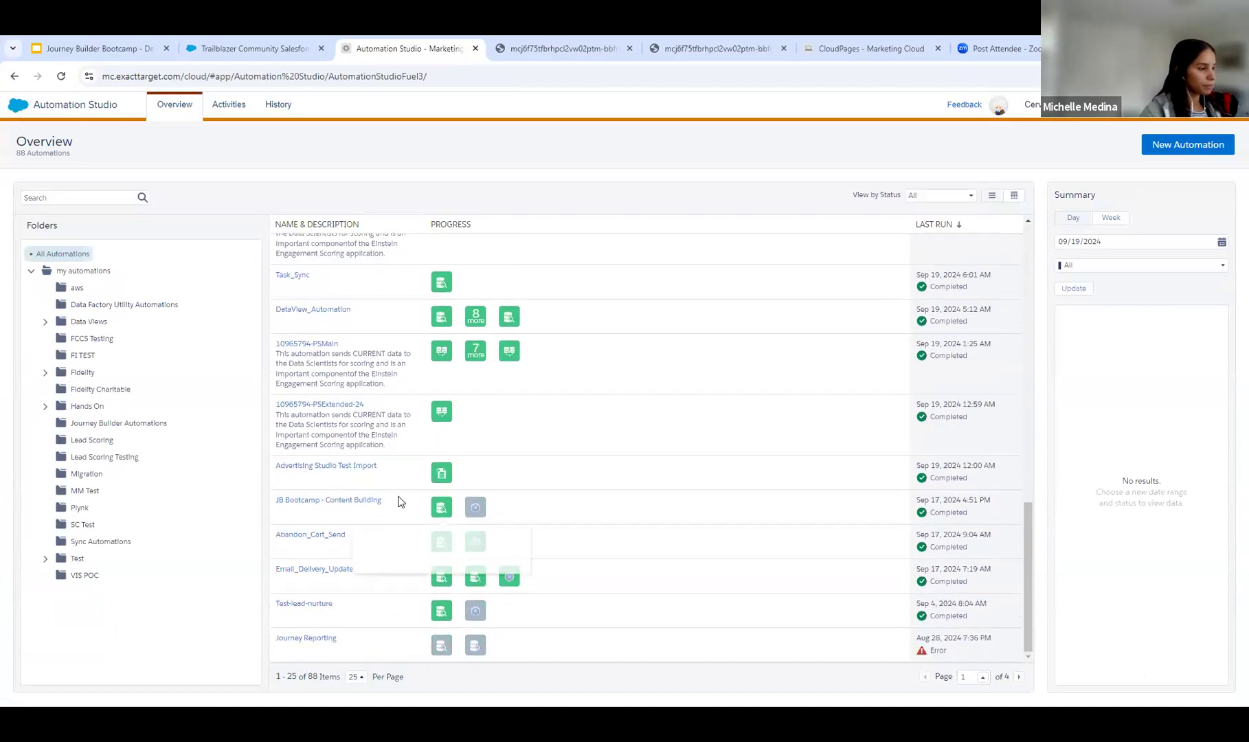
click(364, 501)
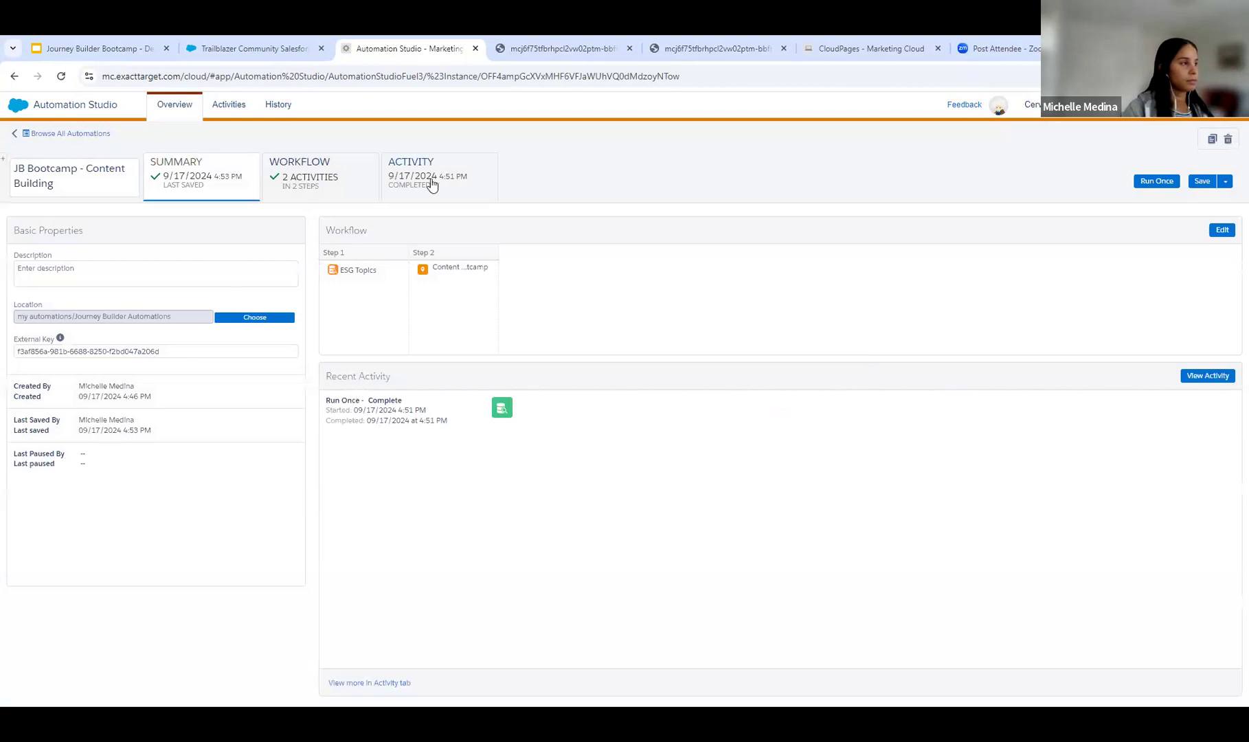
click(374, 180)
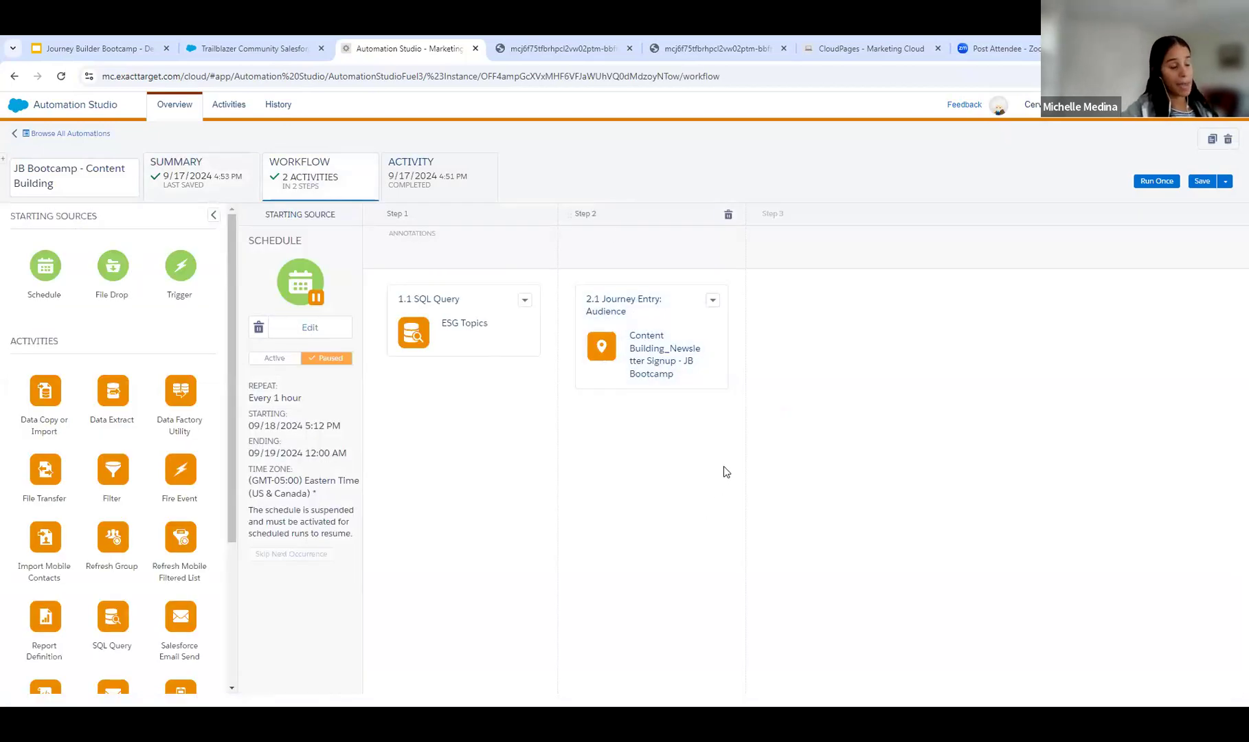
scroll(130, 477, down, 1)
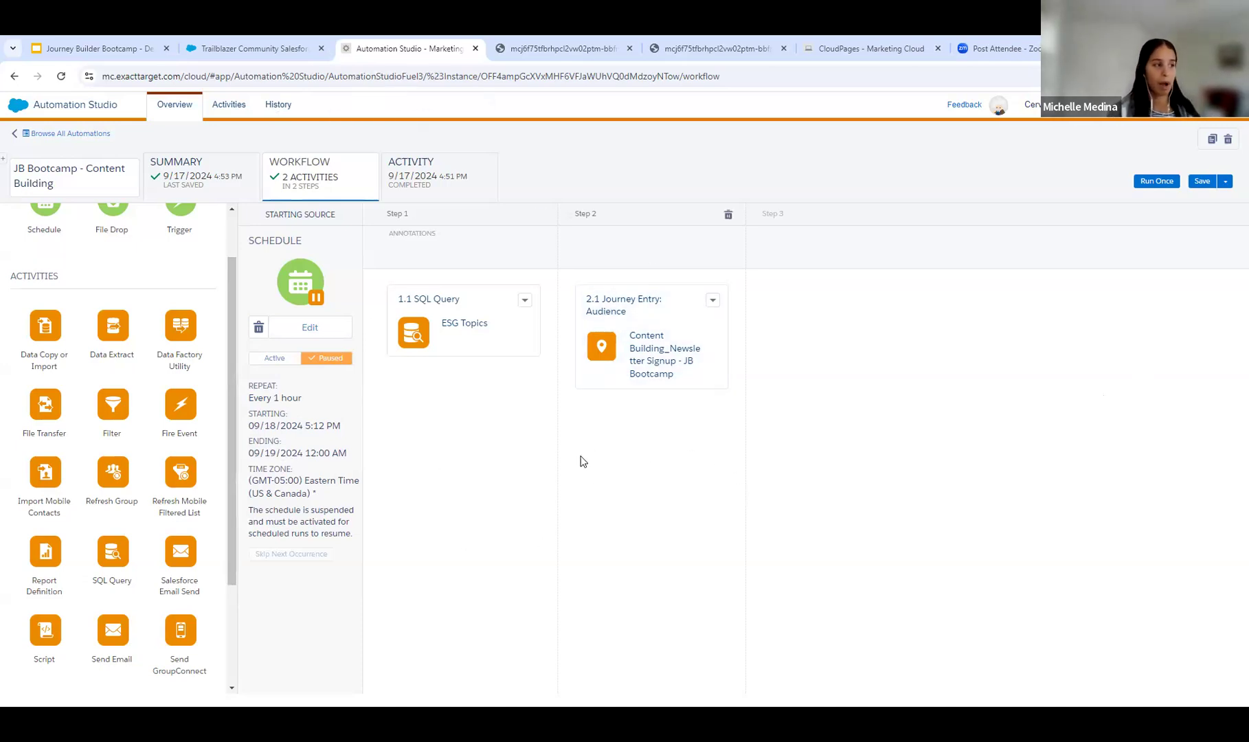
click(1214, 182)
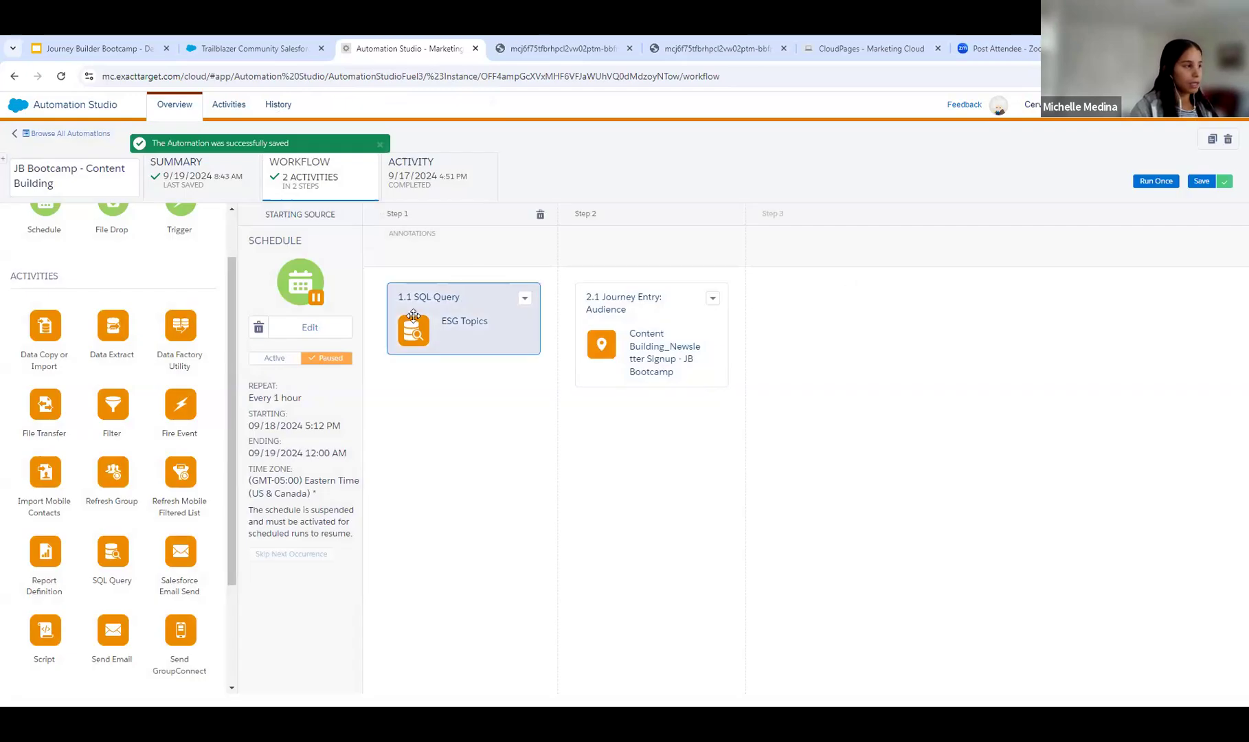
Set the automation schedule's start date to 09/19/2024 and its start time to 8:45 AM.
click(310, 327)
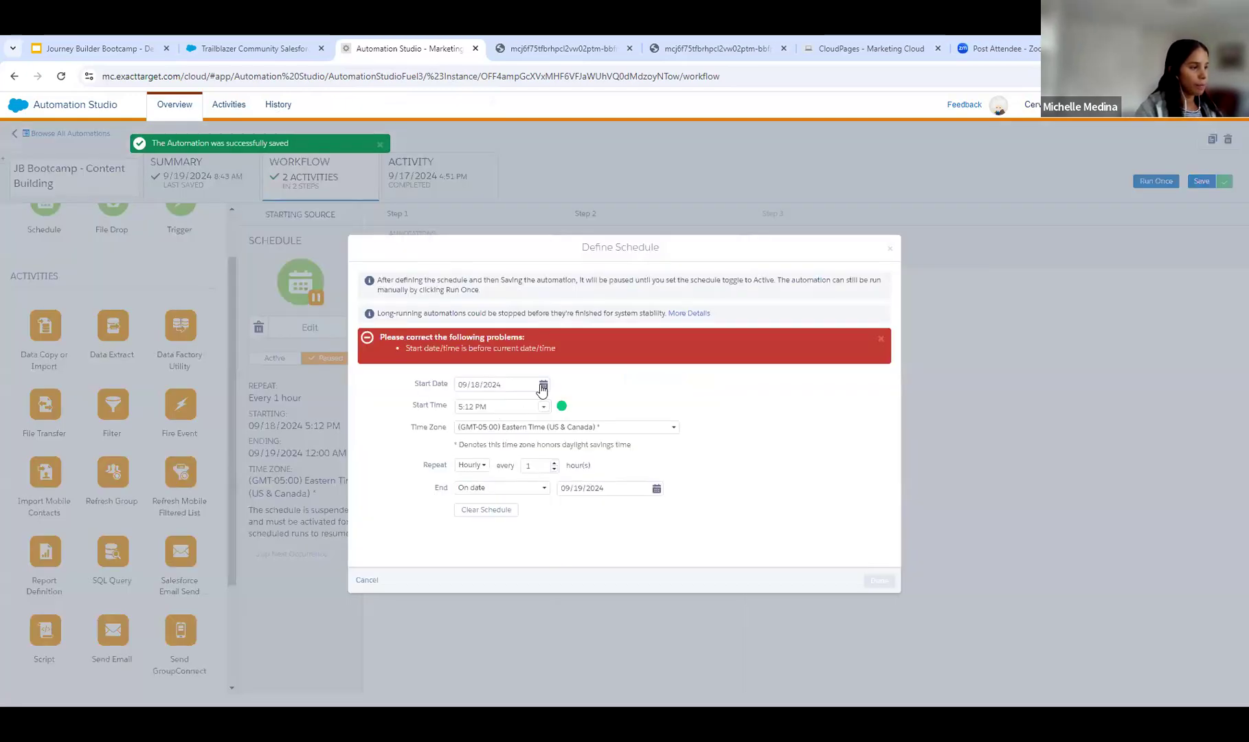
click(543, 385)
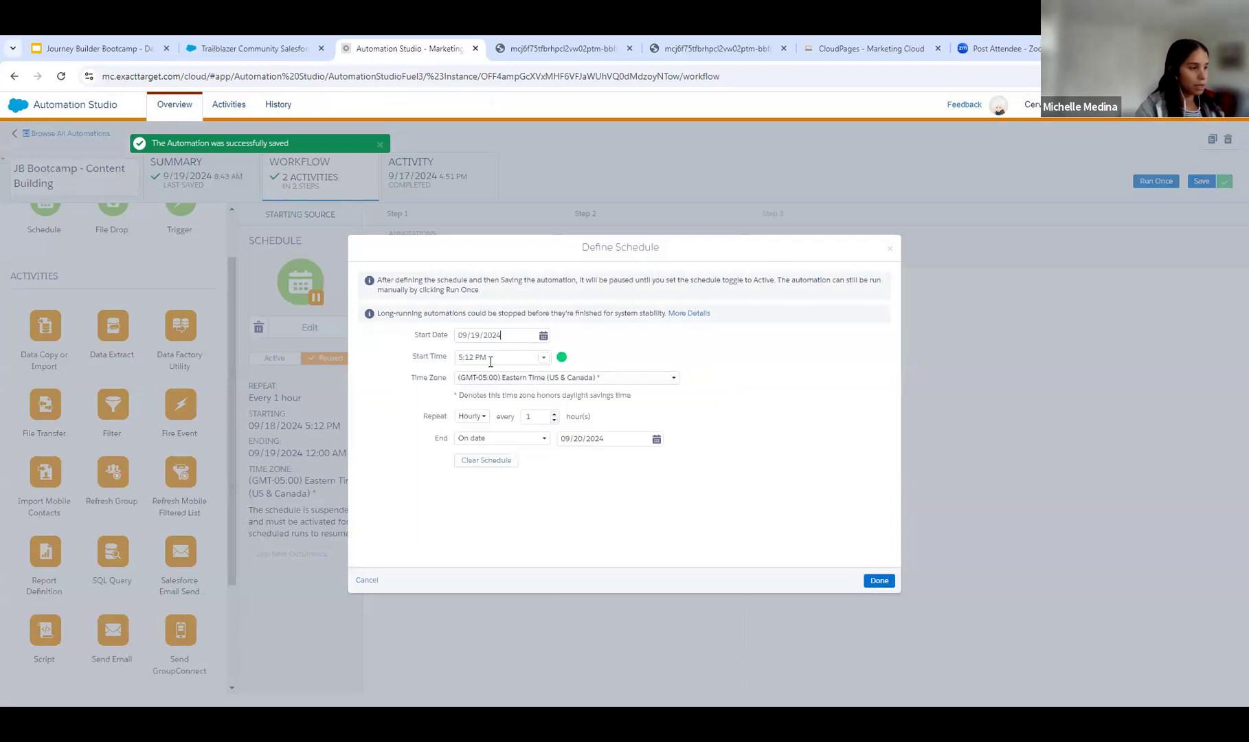
click(543, 356)
scroll(503, 465, down, 3)
scroll(504, 465, down, 3)
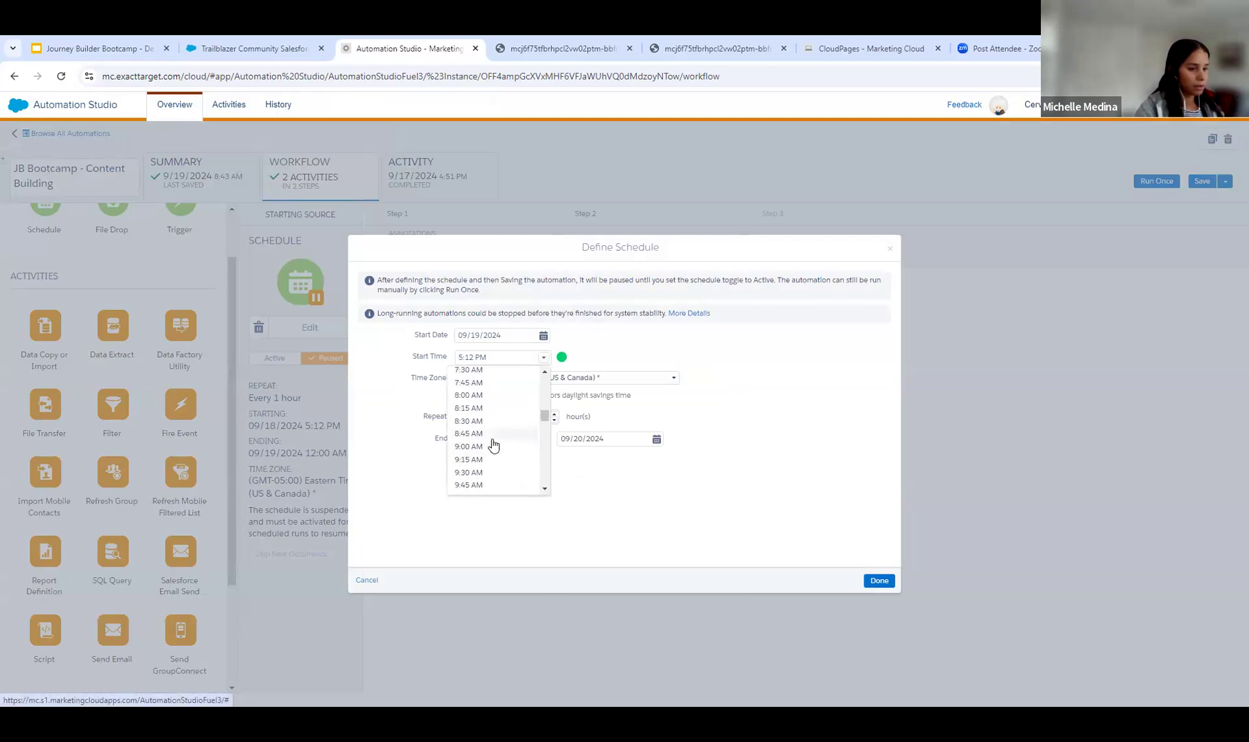
click(493, 434)
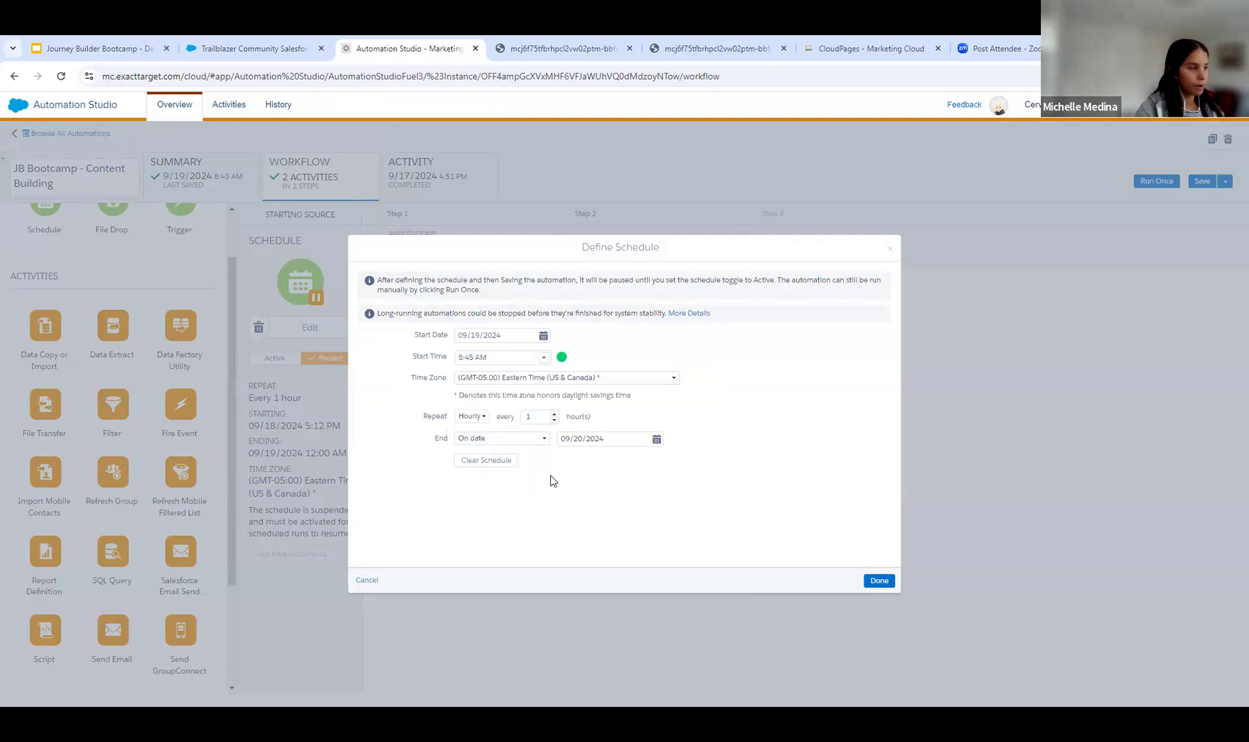
Set the schedule to repeat every 30 minutes and confirm the schedule definition.
click(485, 417)
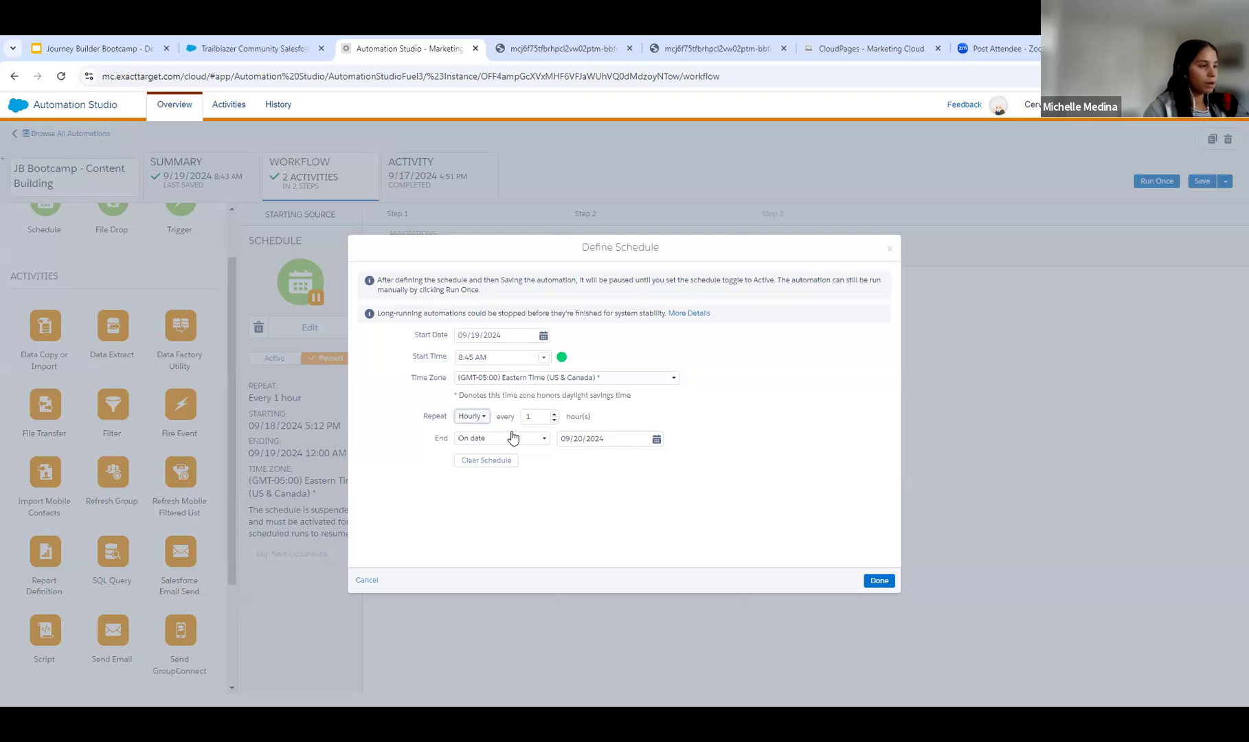
key(Up)
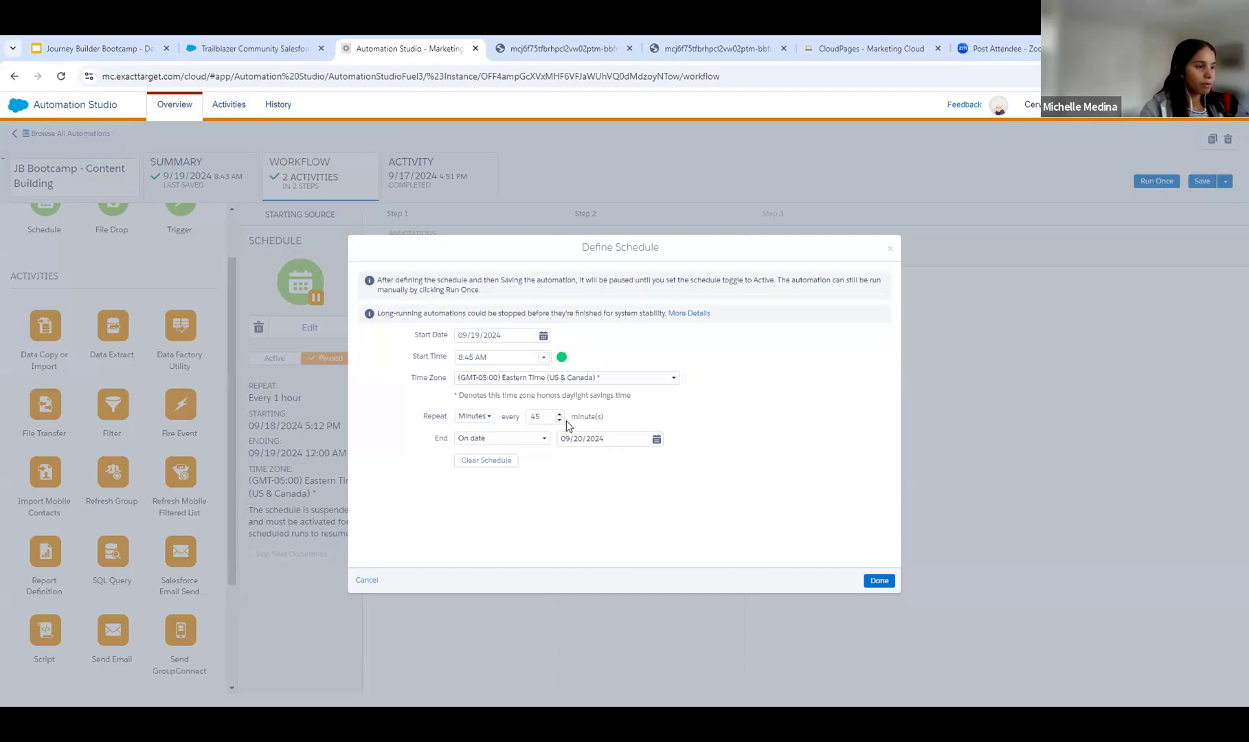
click(560, 419)
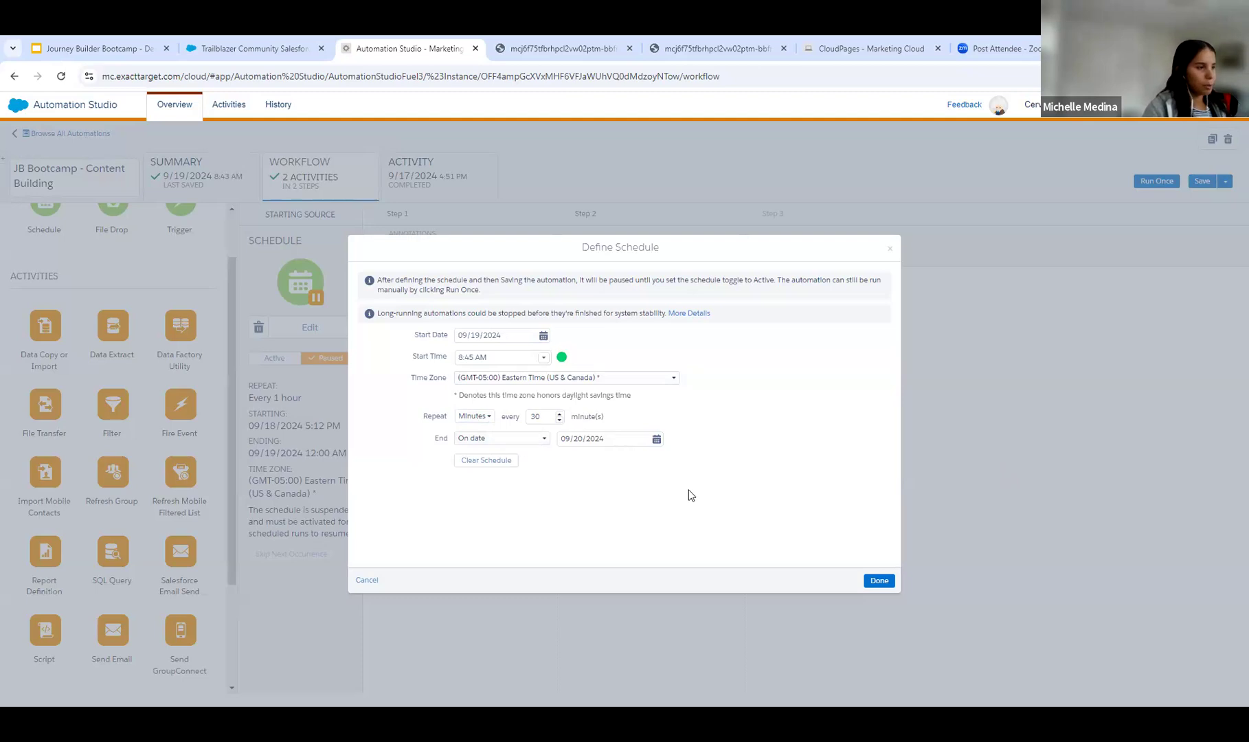
click(877, 581)
Save the JB Bootcamp - Content Building automation and activate its schedule.
click(1199, 182)
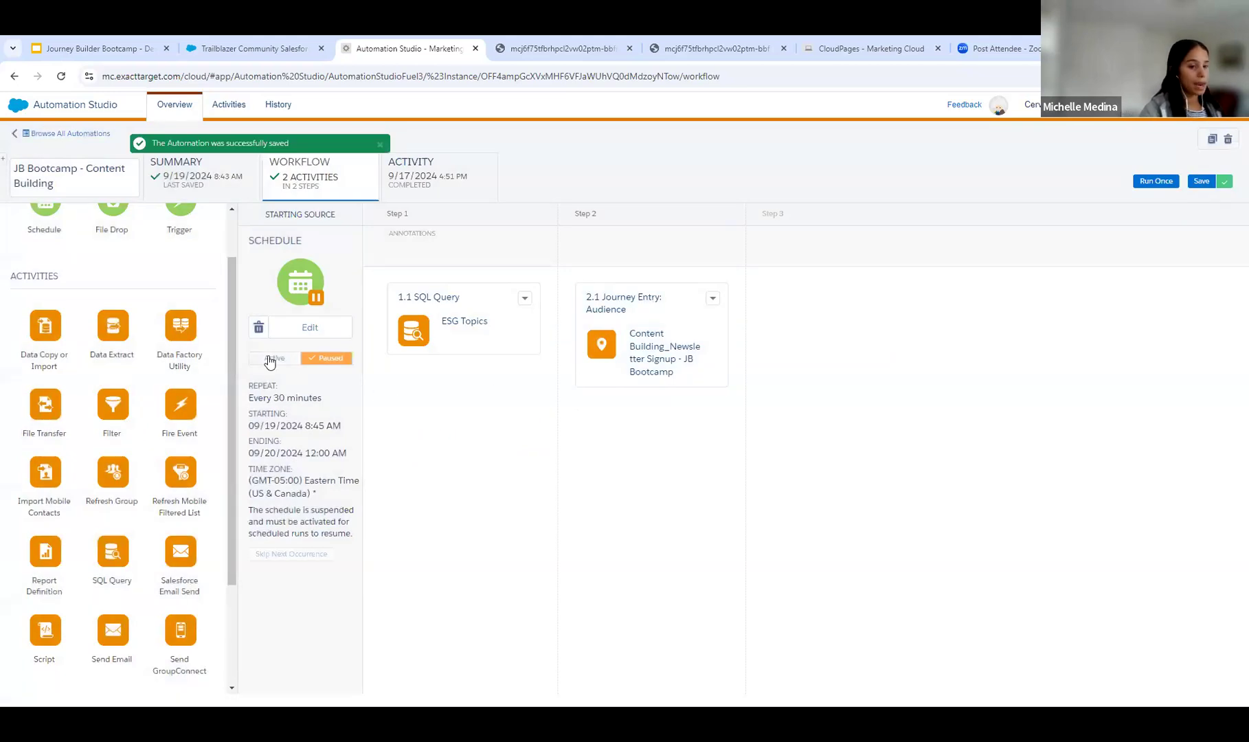
click(270, 358)
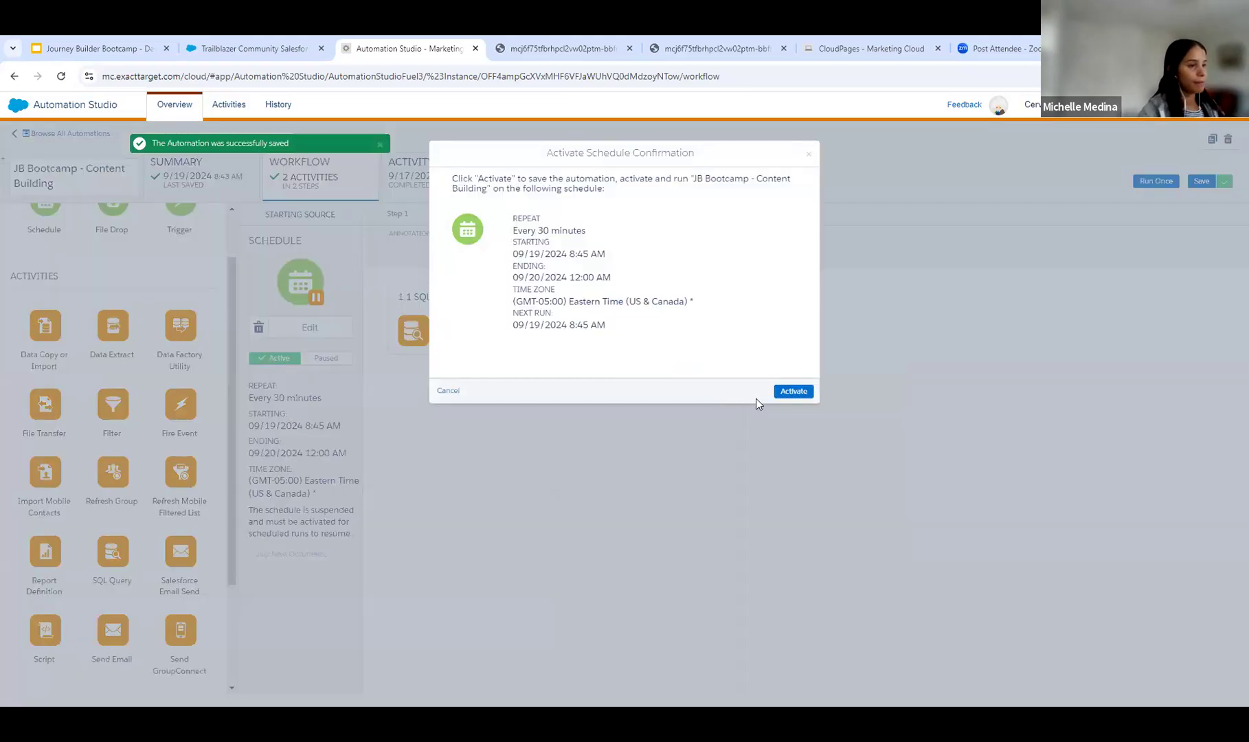
click(791, 390)
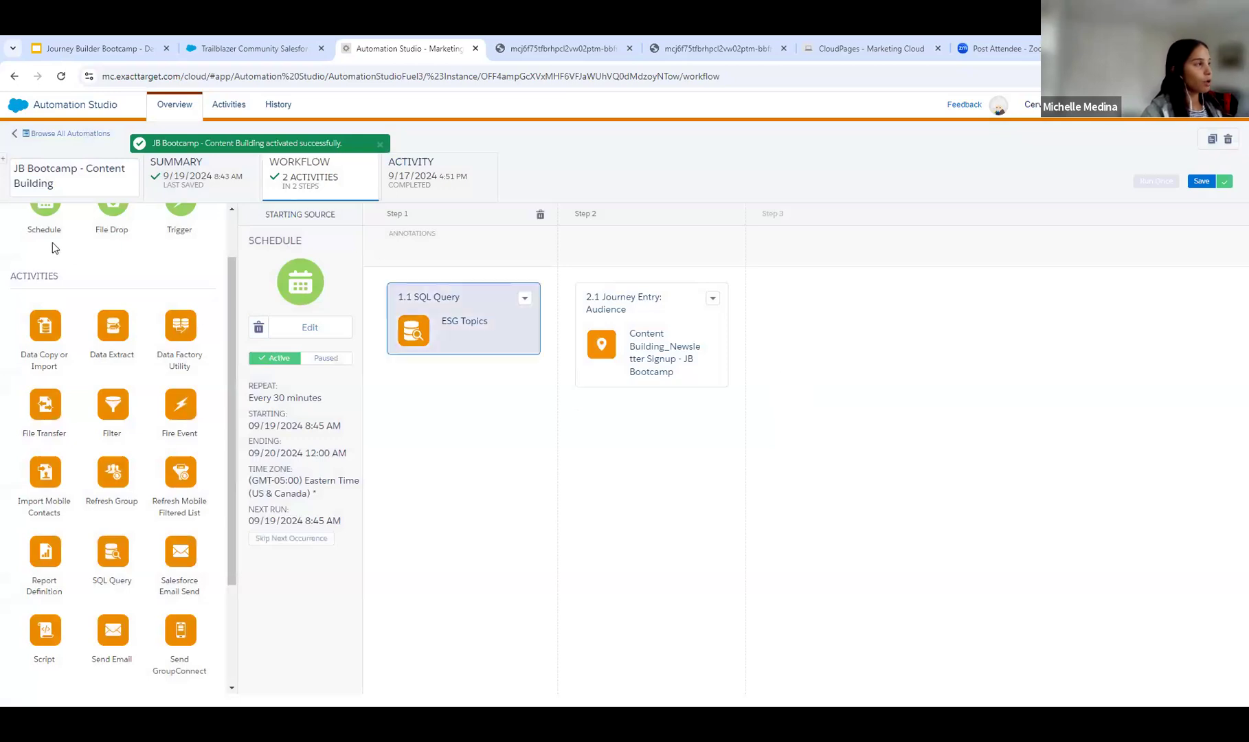
Check the schedule and automation status in the Content Building newsletter signup journey, and return to the bootcamp slide deck.
mouse_move(25, 121)
click(189, 146)
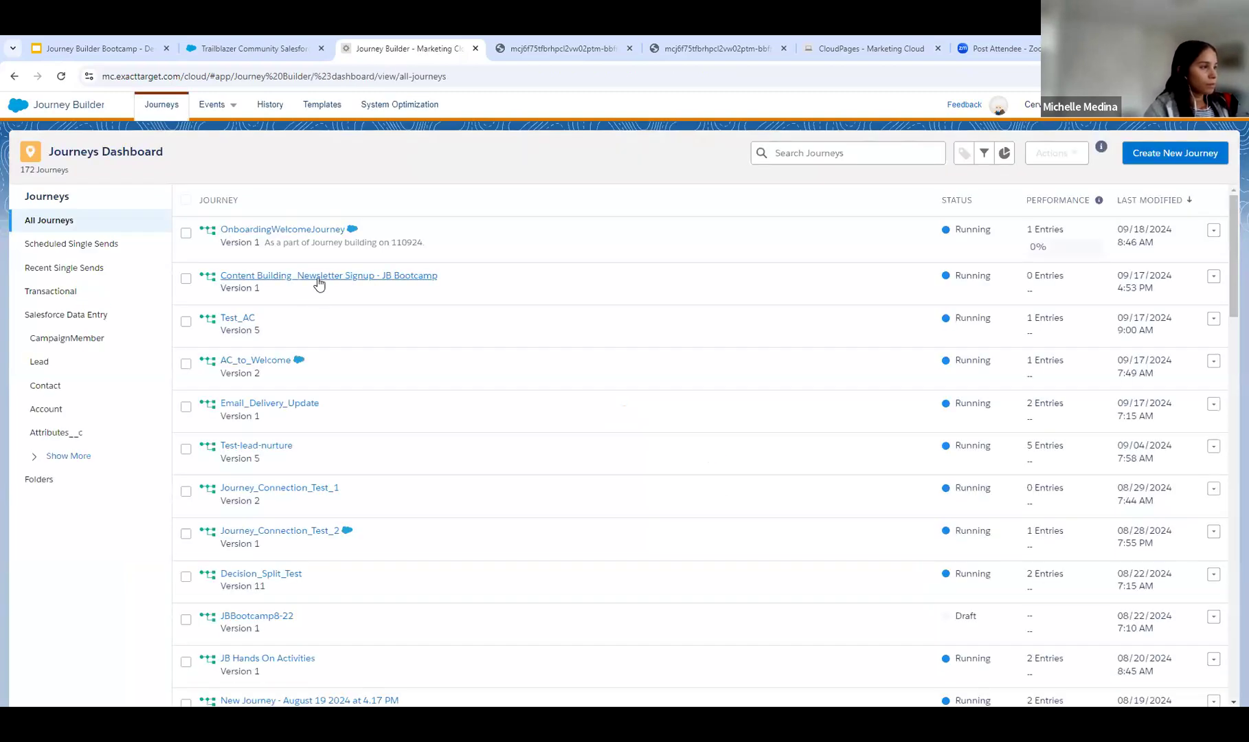
click(316, 277)
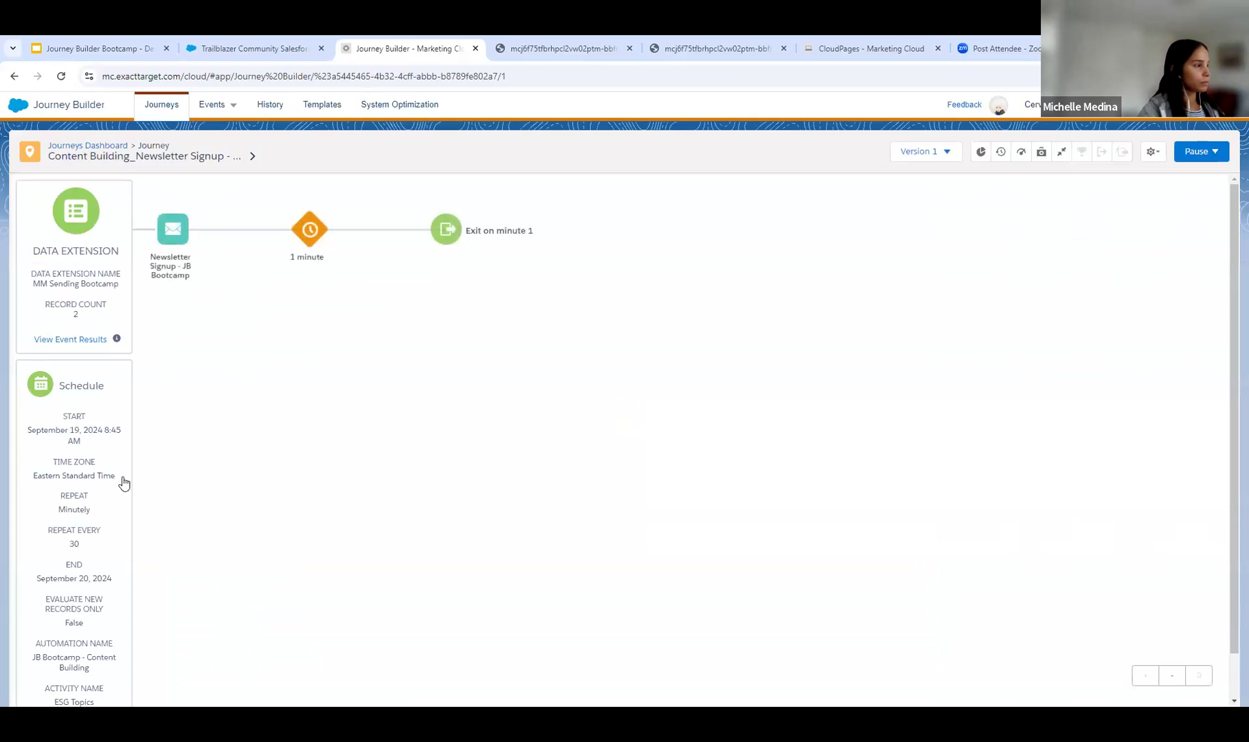
scroll(121, 482, down, 1)
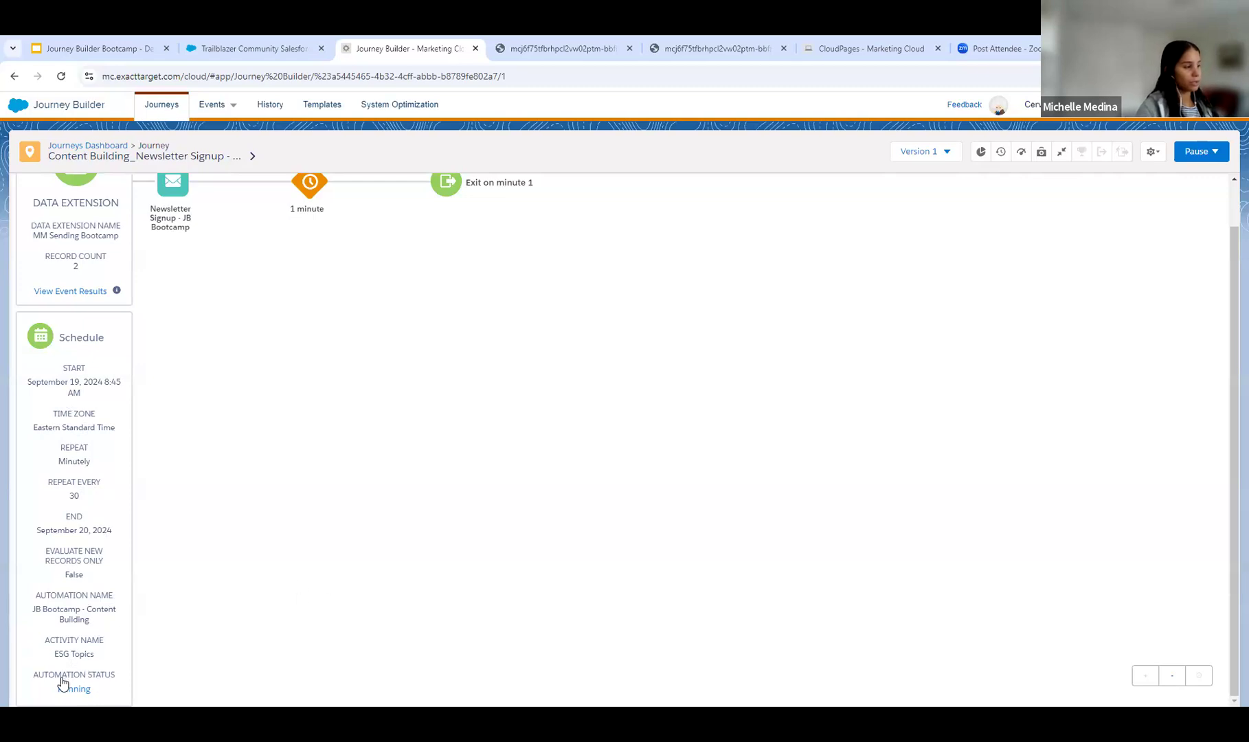
scroll(443, 574, up, 1)
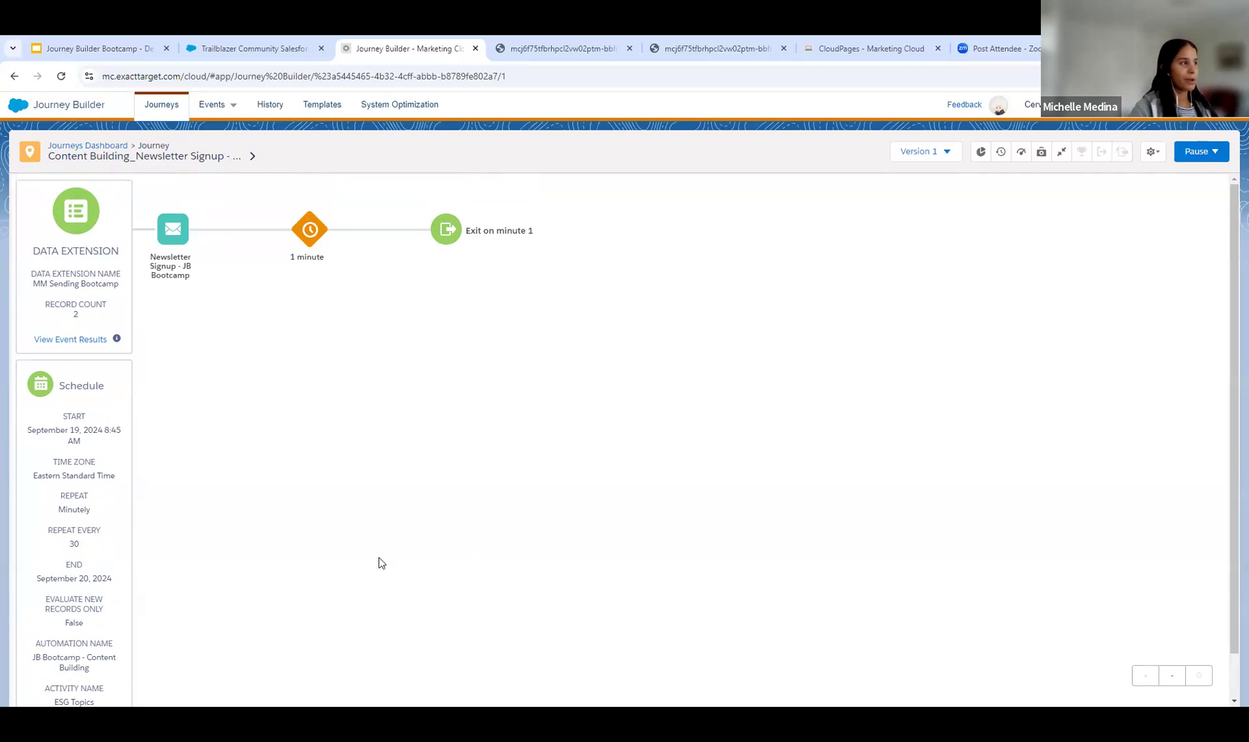
click(77, 51)
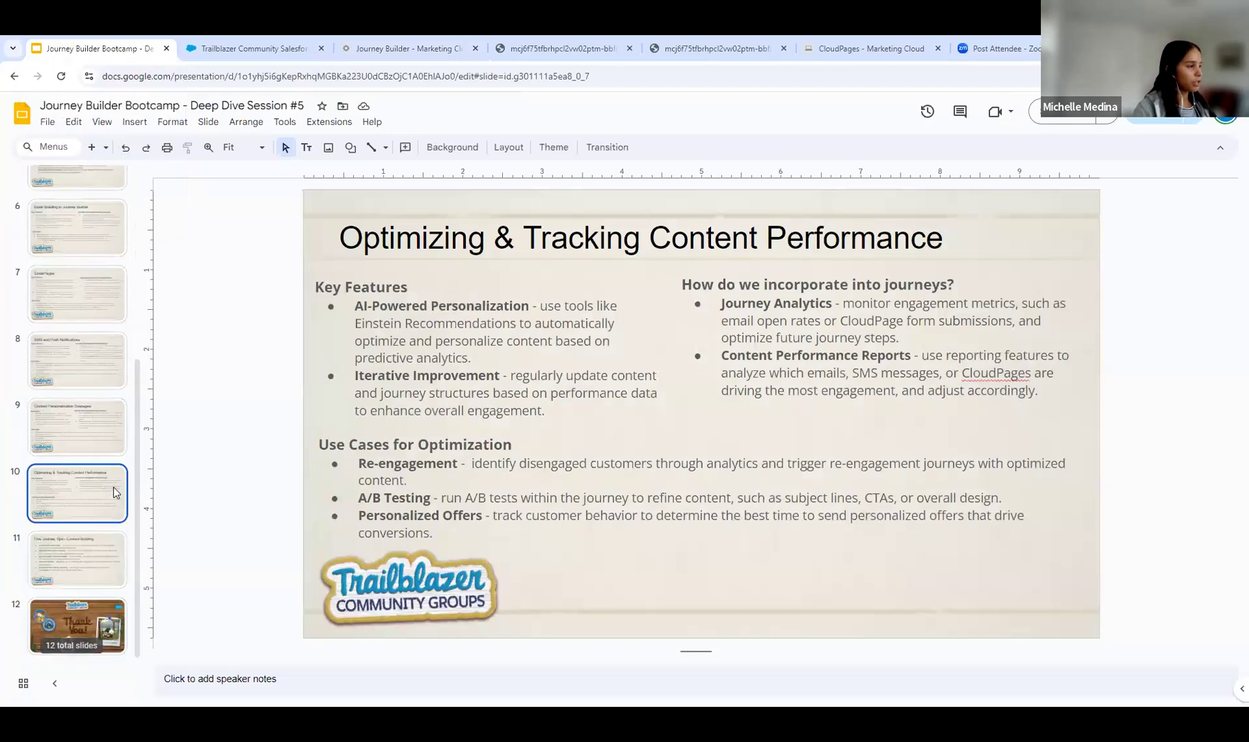
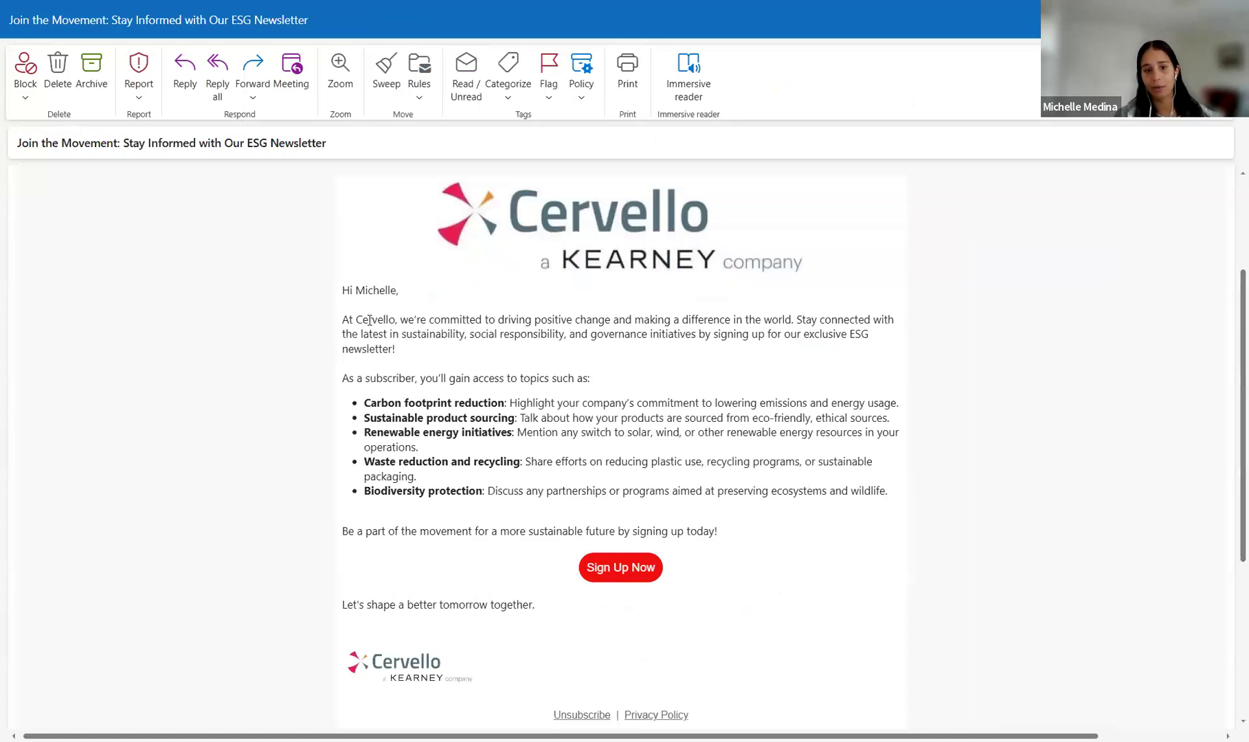
Read through the received ESG newsletter email's topics and follow its Sign Up Now link.
scroll(369, 321, down, 1)
drag(364, 321, 577, 382)
click(499, 408)
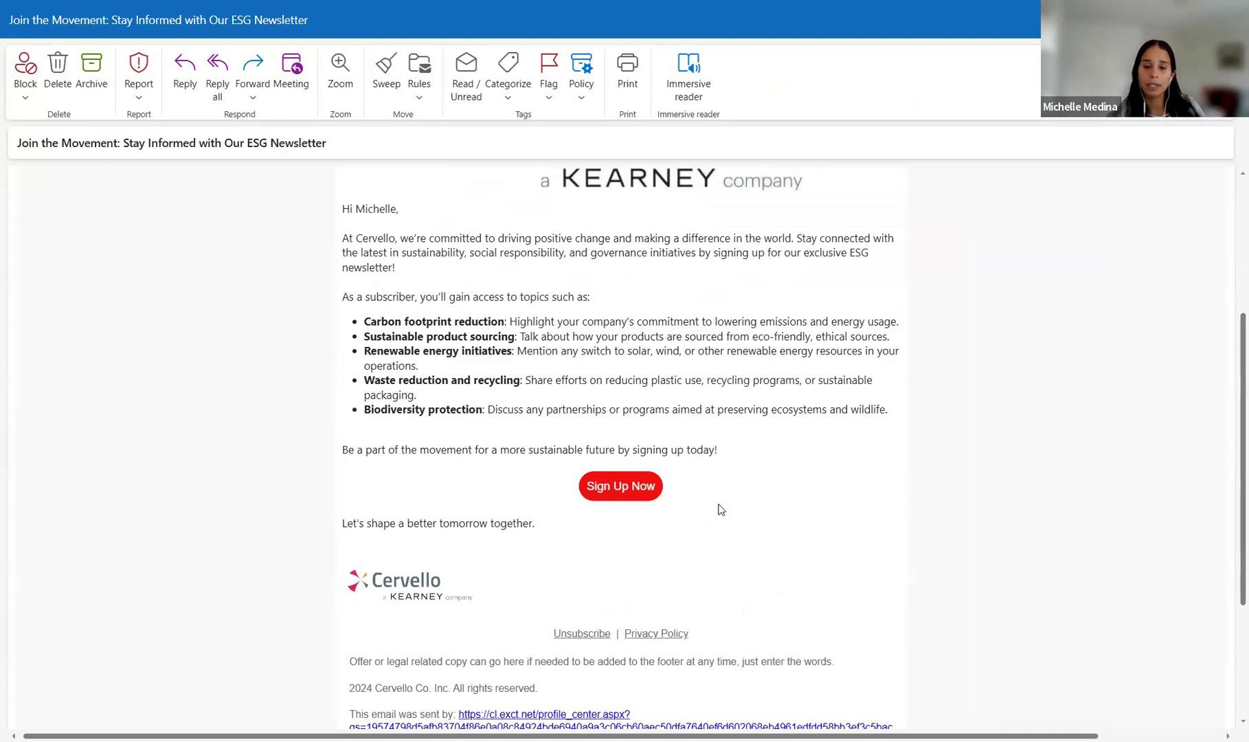
click(612, 489)
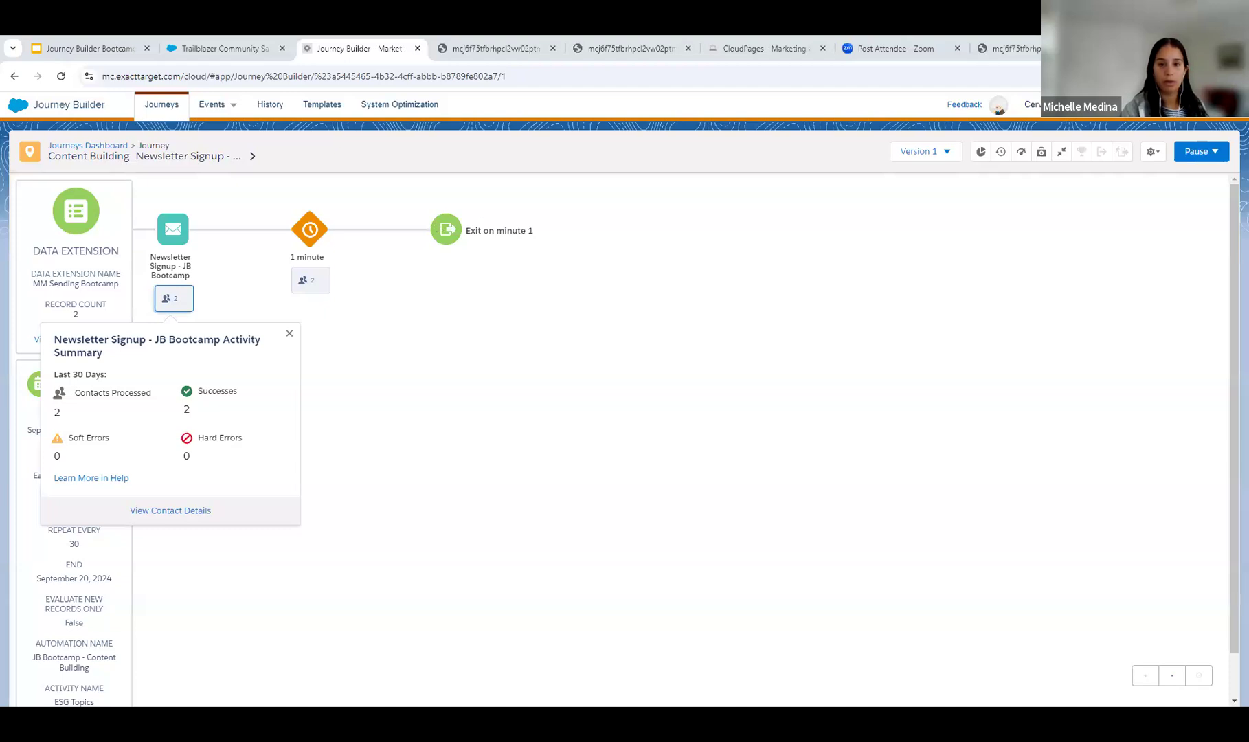
Close the Newsletter Signup activity summary in the journey and switch to the automation overview in Automation Studio.
click(18, 104)
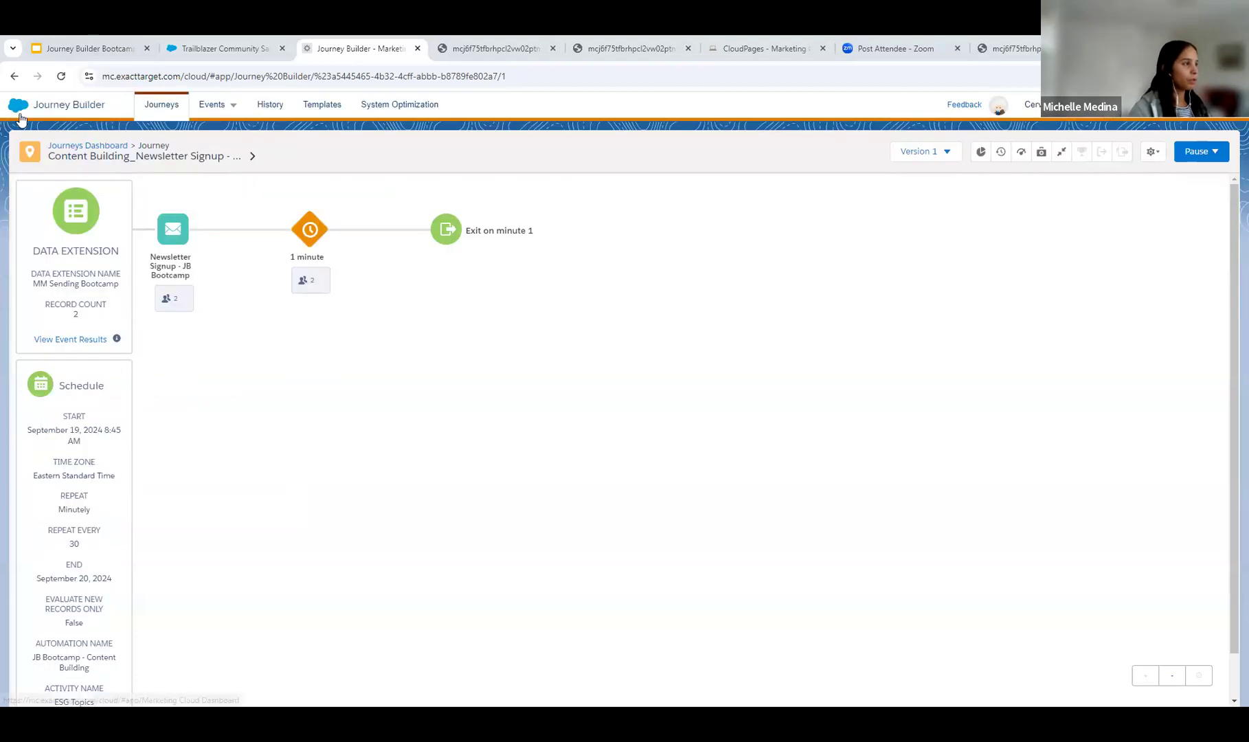
mouse_move(22, 120)
mouse_move(33, 191)
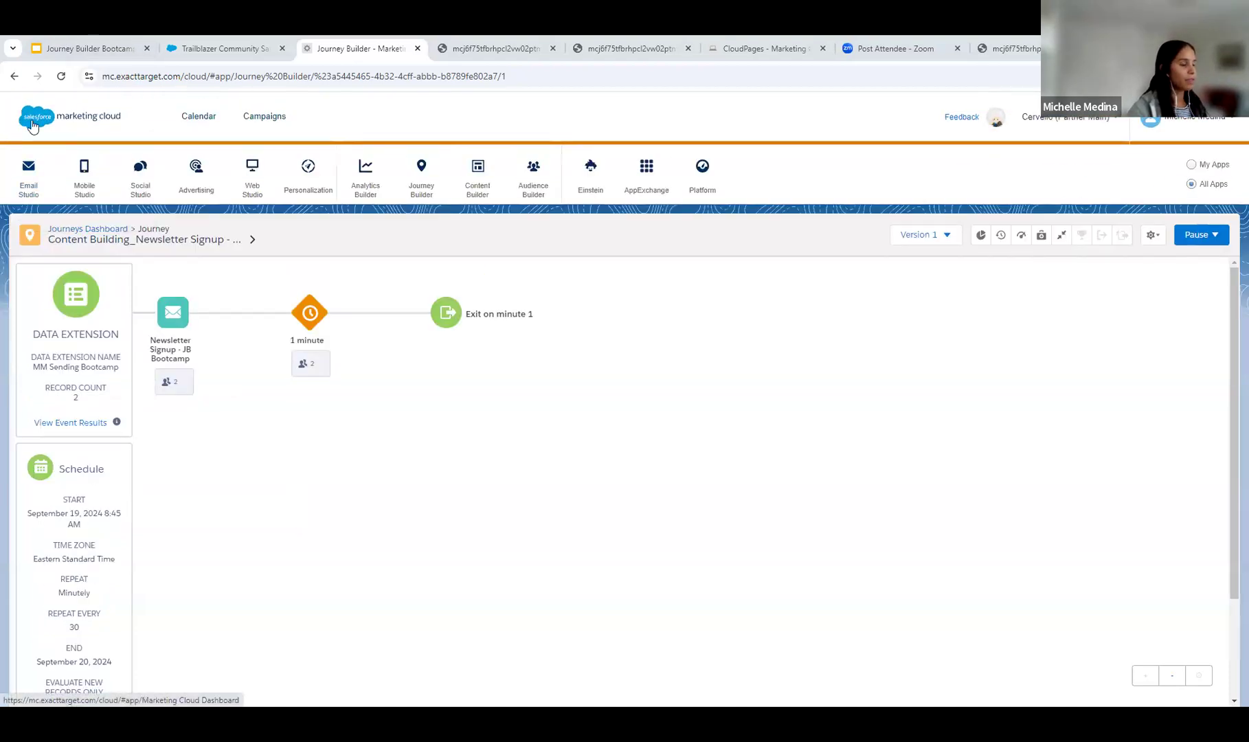
mouse_move(428, 198)
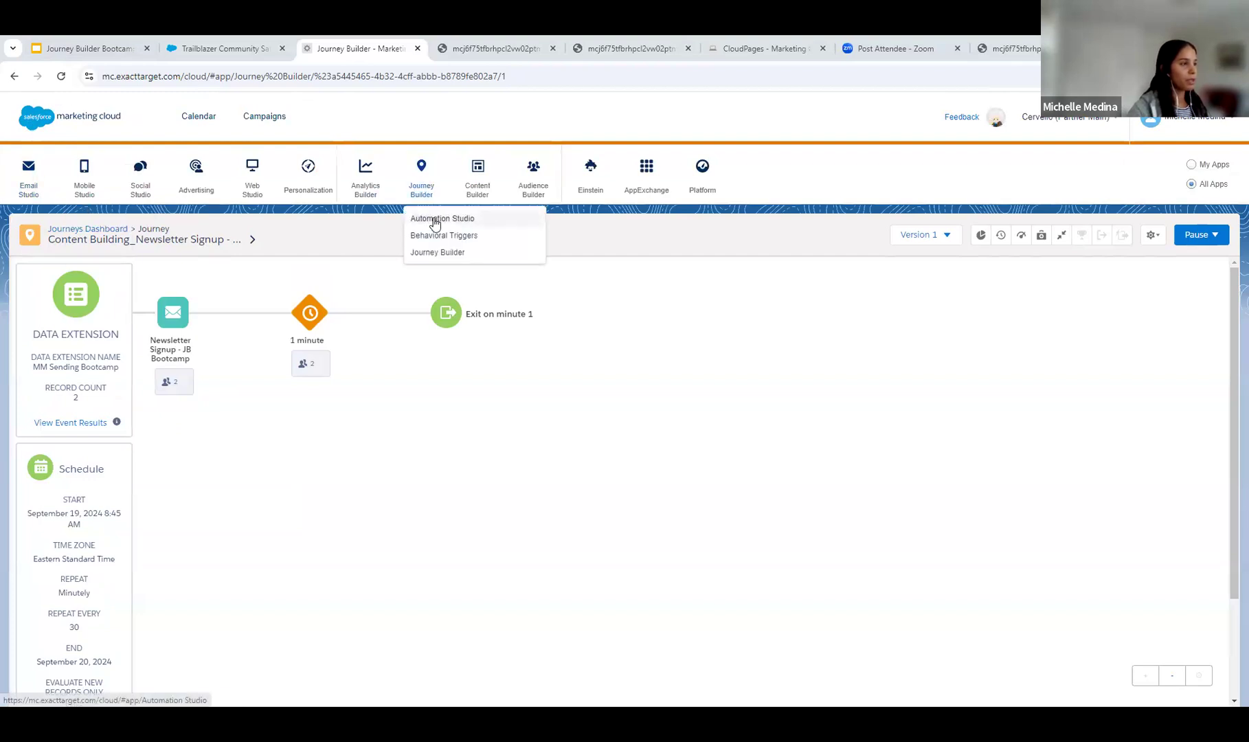
click(435, 218)
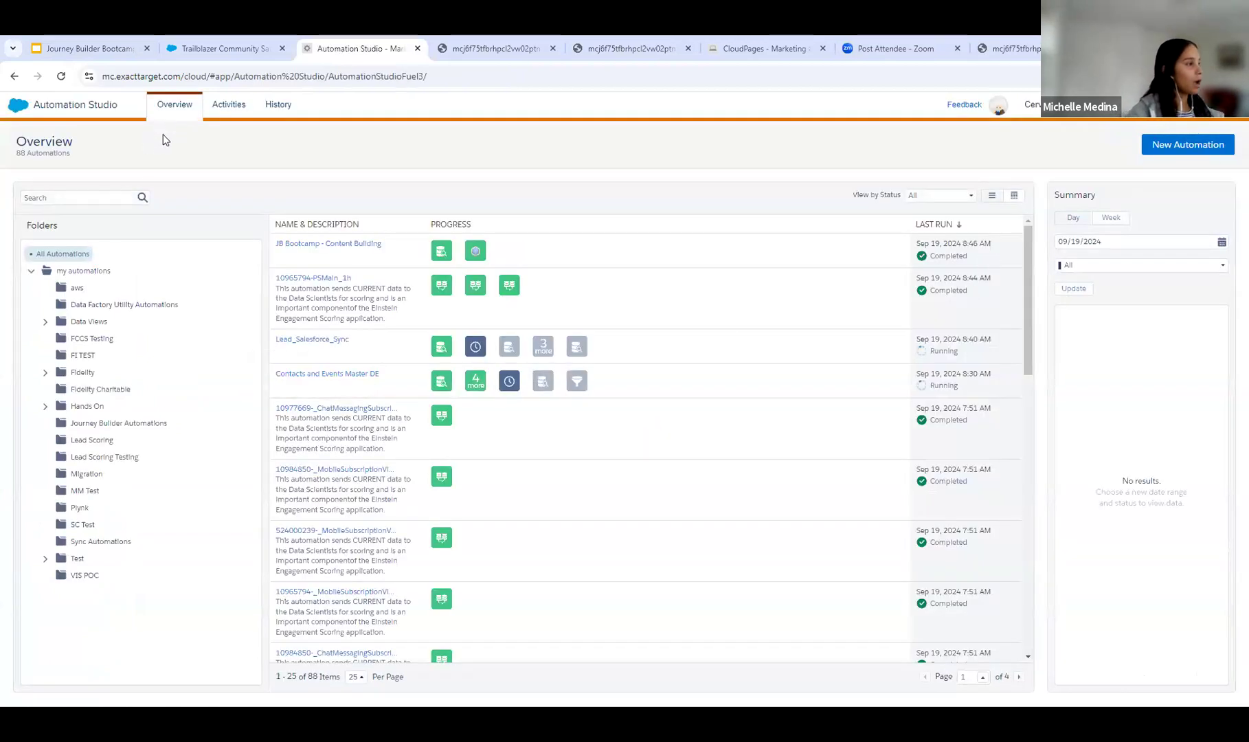
Create a new automation with a Schedule starting source and add a SQL Query activity as its first step.
scroll(408, 524, down, 4)
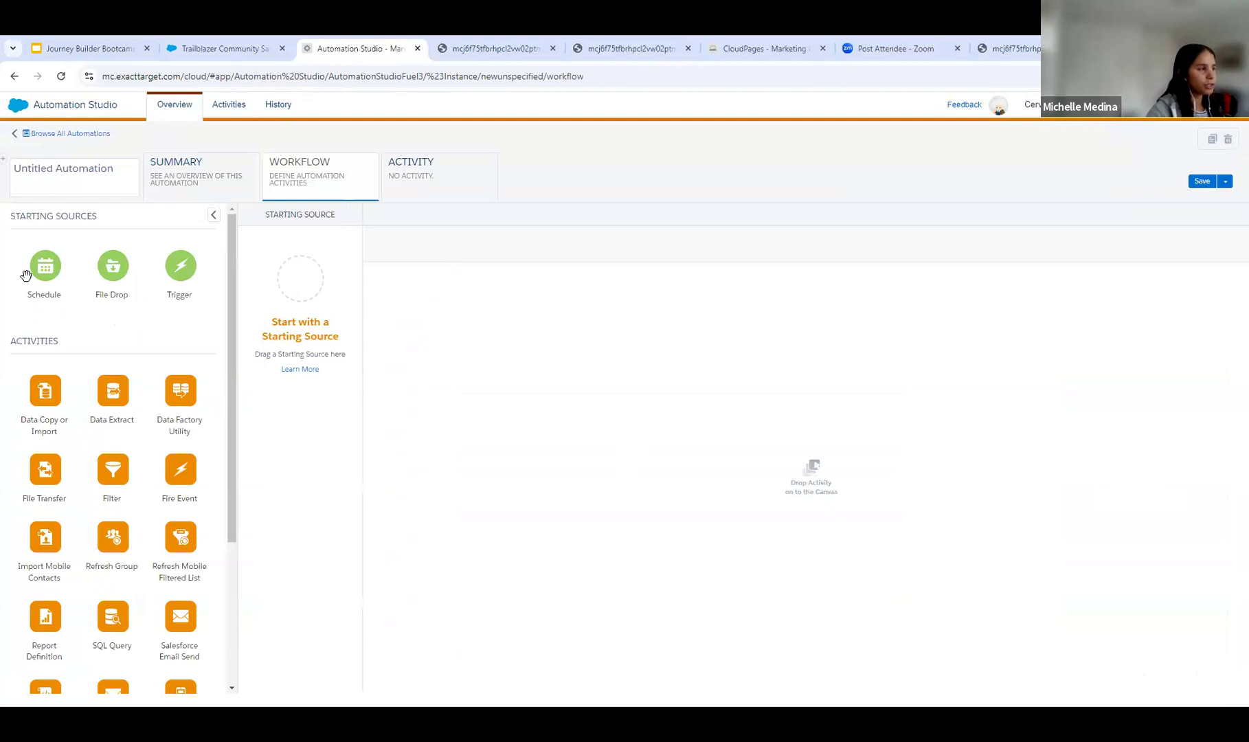
drag(44, 277, 301, 282)
scroll(110, 486, down, 3)
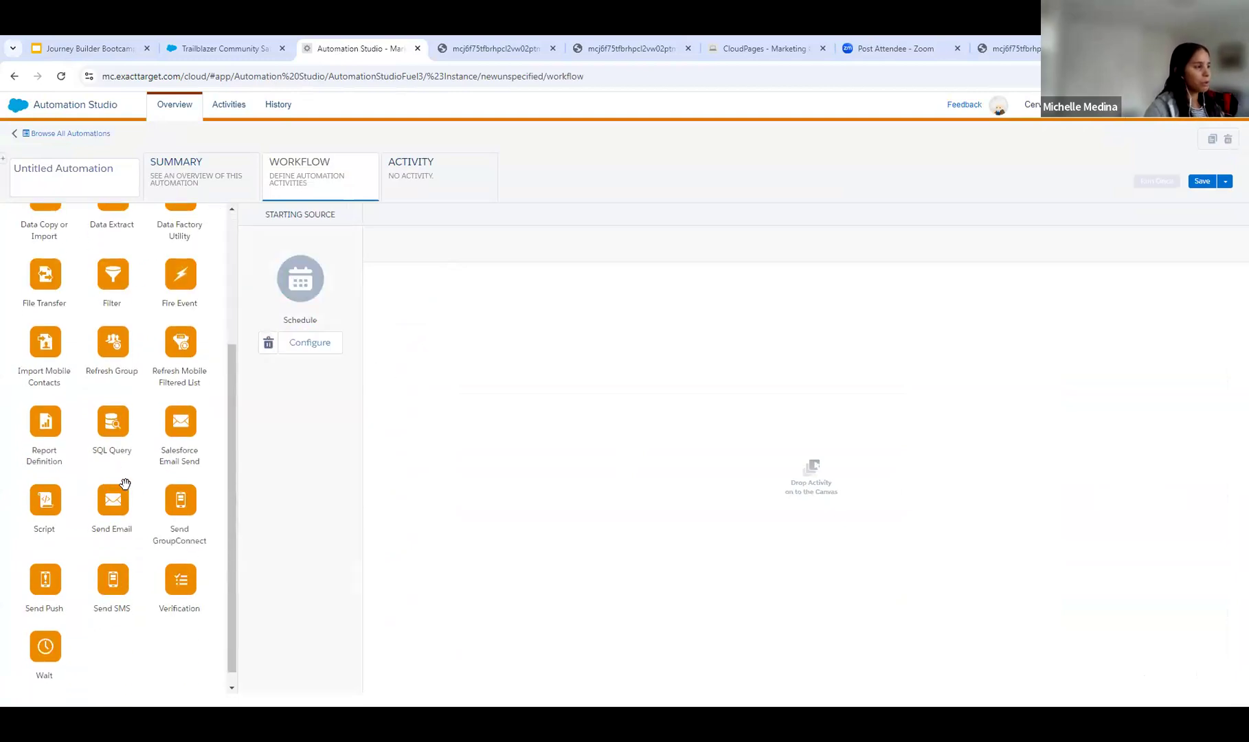
drag(116, 429, 485, 347)
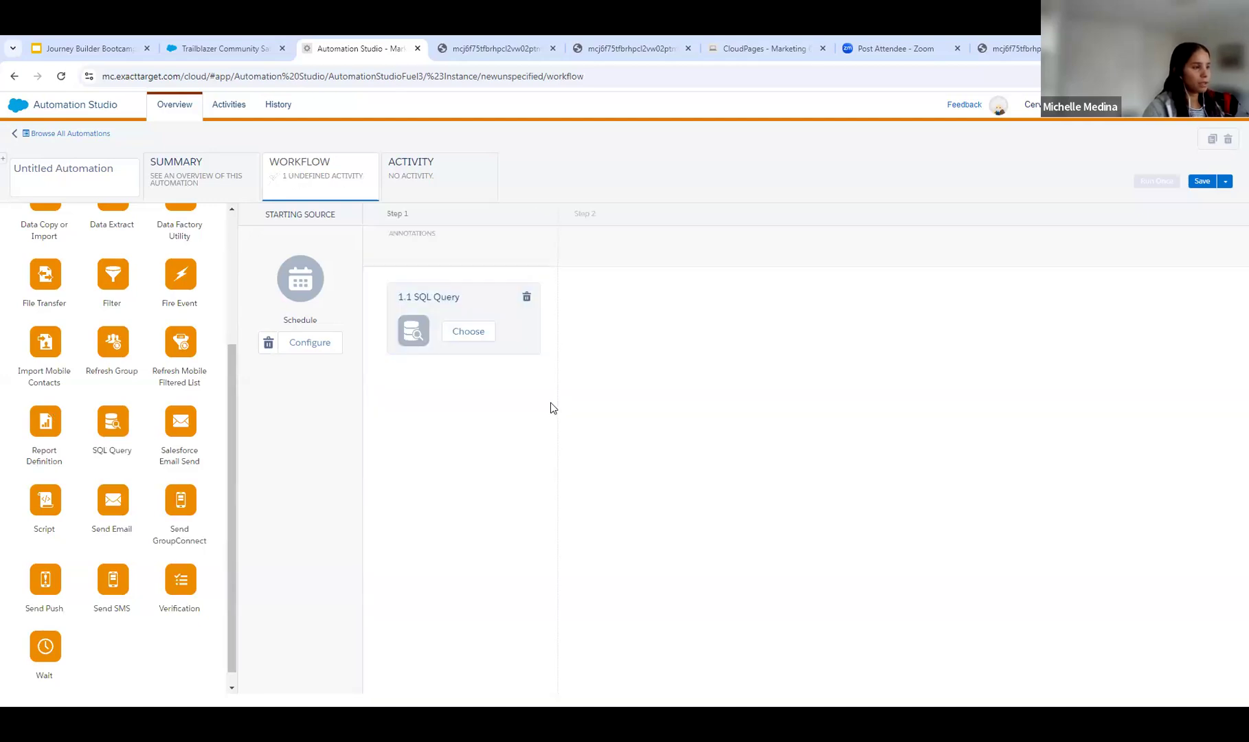
Create a new query activity named Esg topics test for the SQL Query step and proceed to its query definition.
click(473, 332)
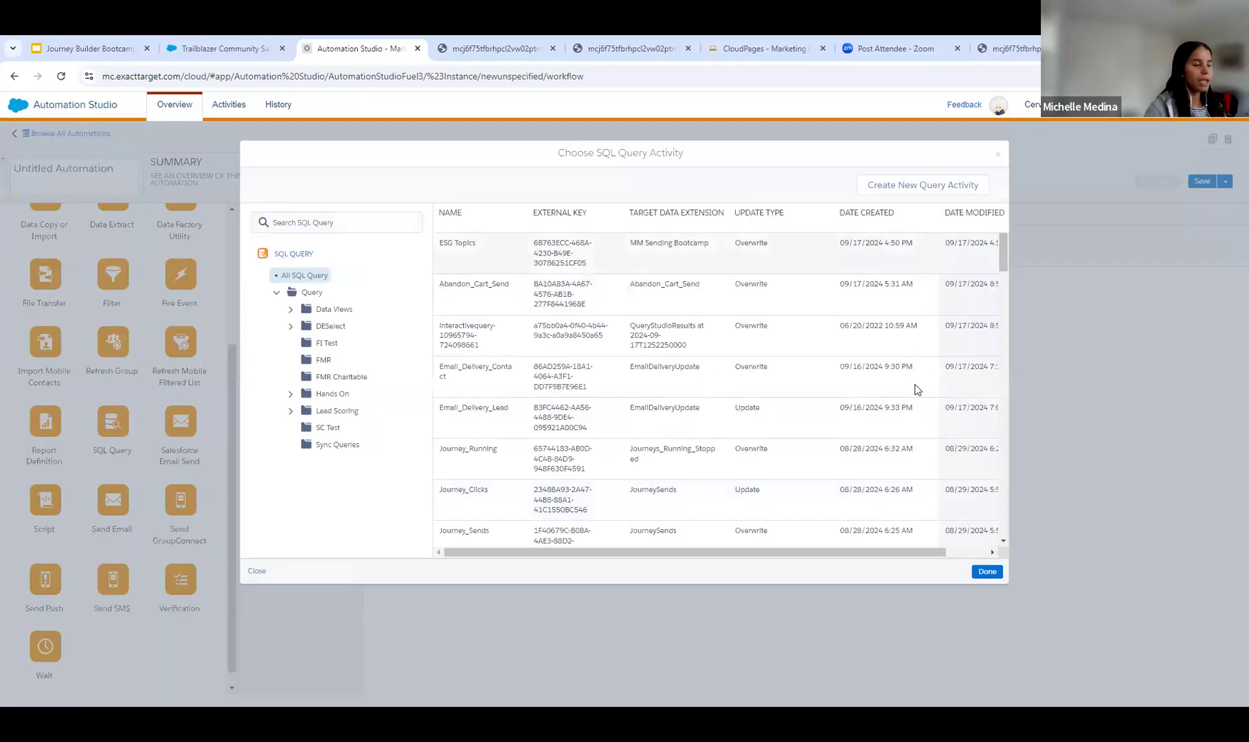
click(913, 187)
click(345, 270)
text(Esg topics)
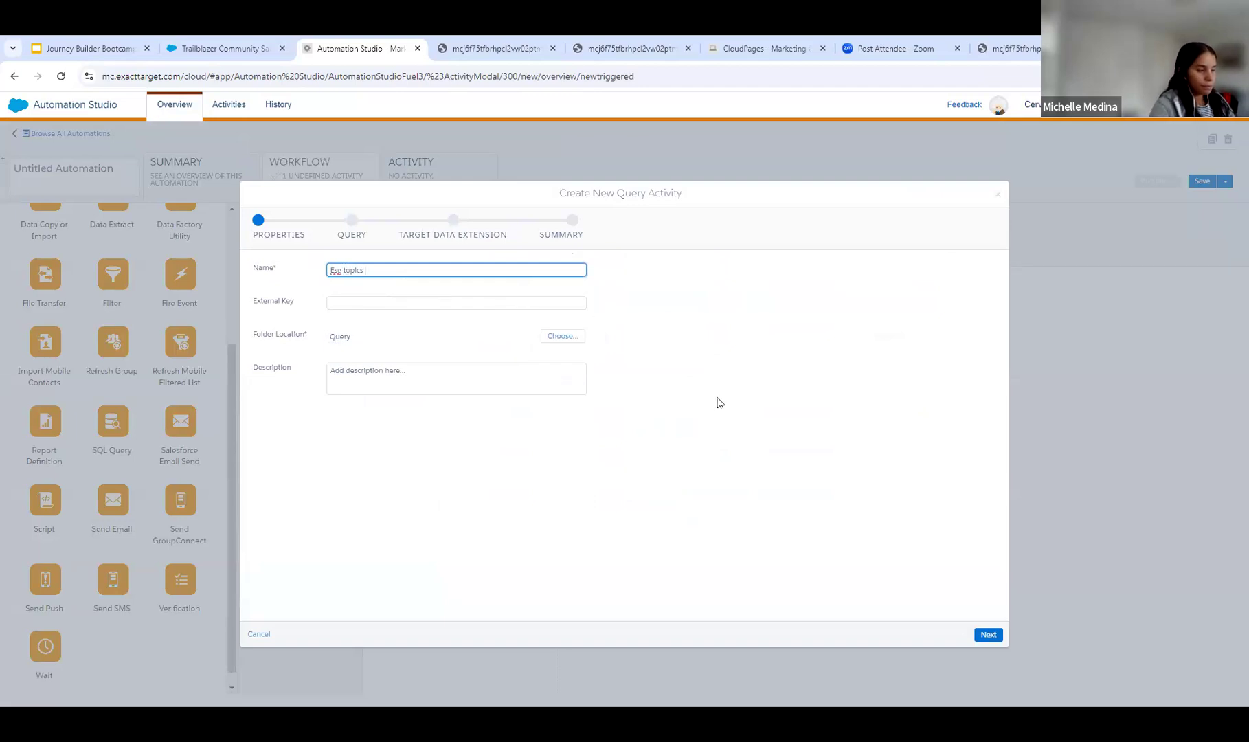
click(986, 636)
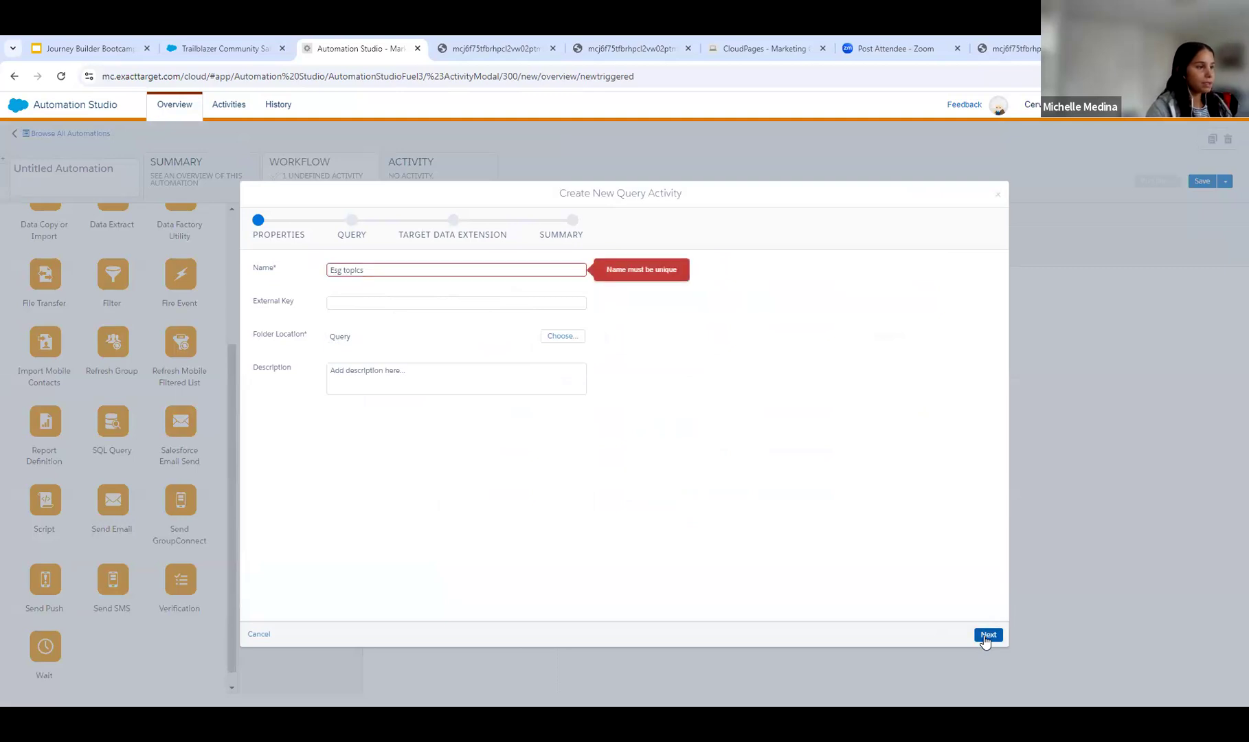
click(379, 268)
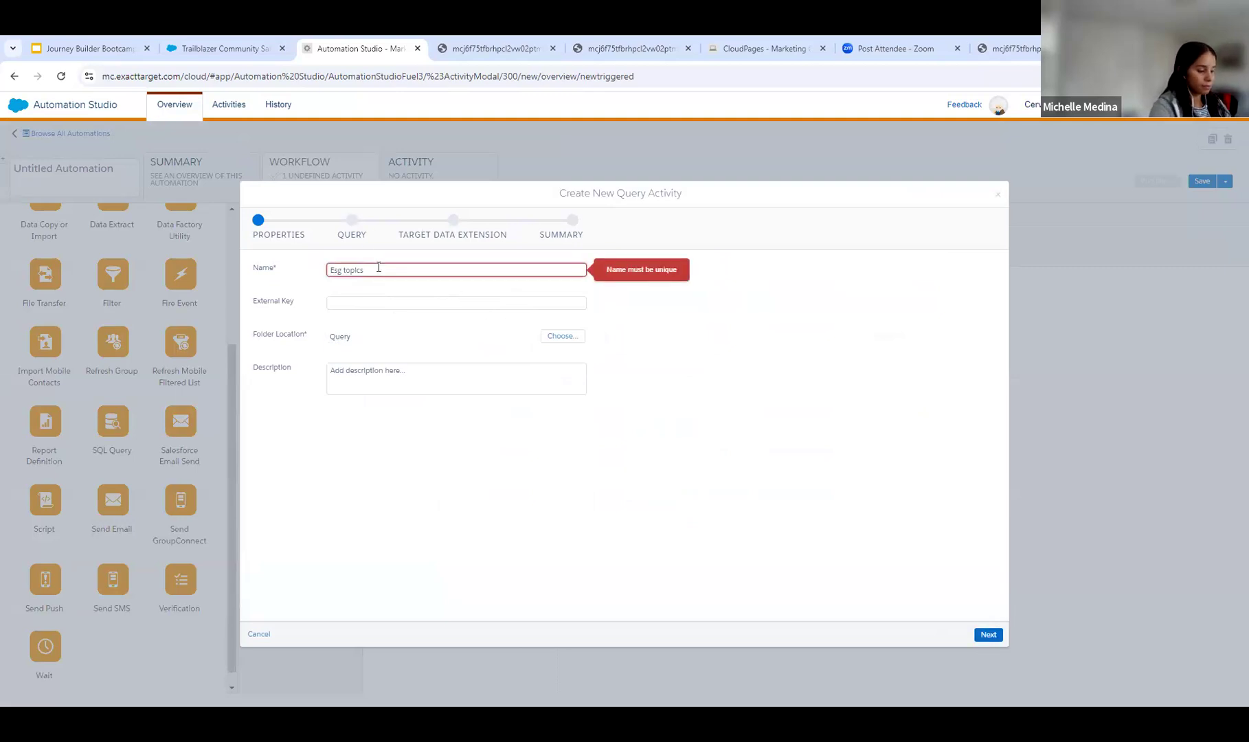
click(993, 636)
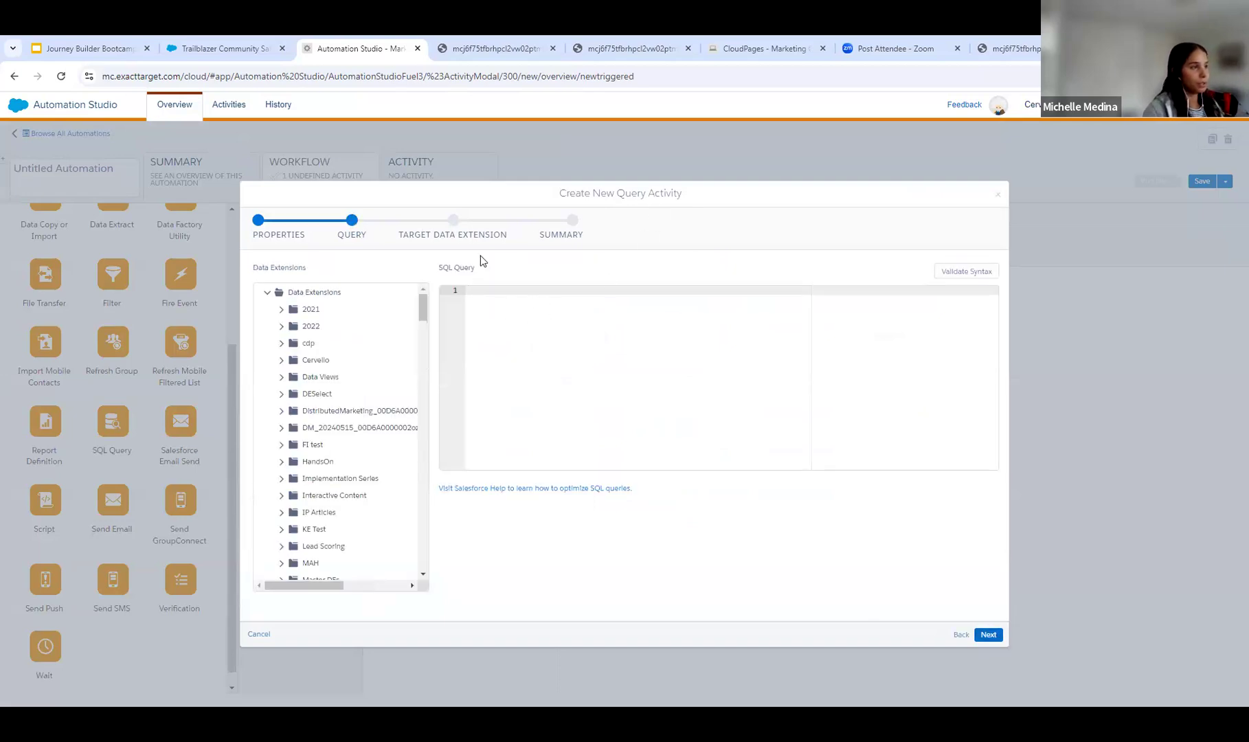
Copy the SQL of the existing ESG Topics query activity, using a duplicate browser tab, into the new query activity.
right_click(372, 55)
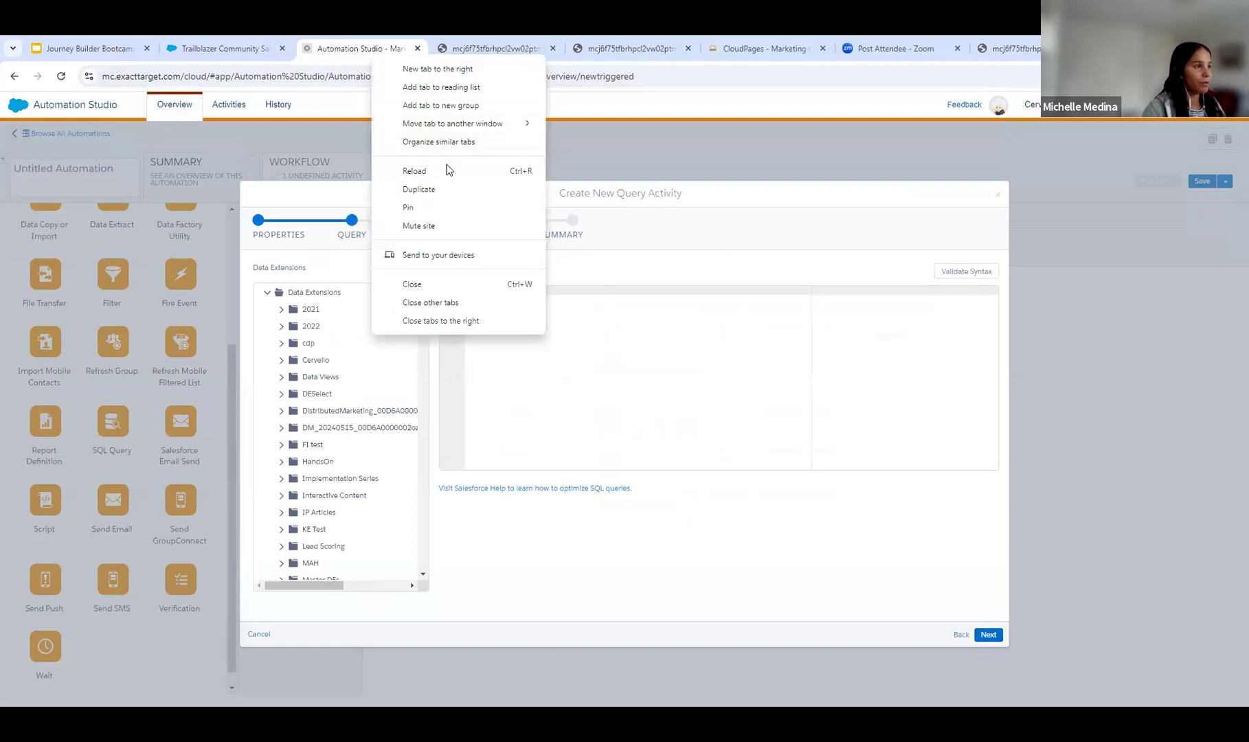
click(425, 190)
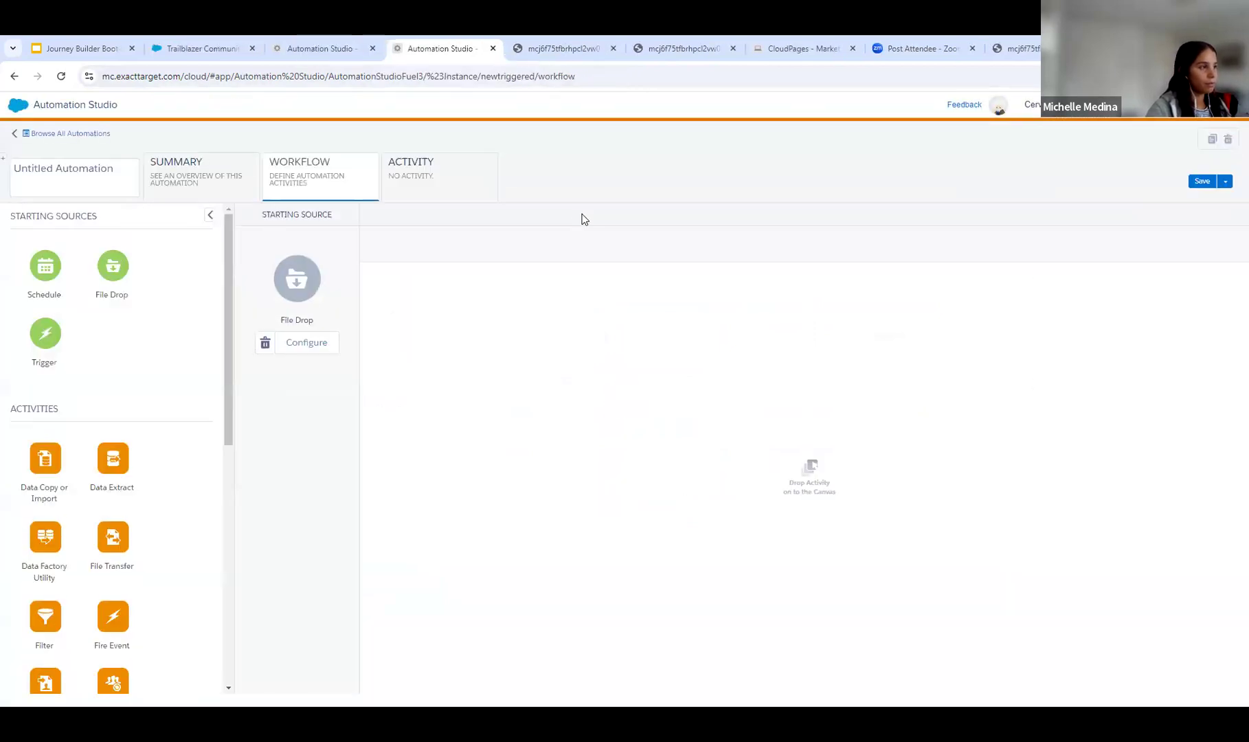
click(232, 105)
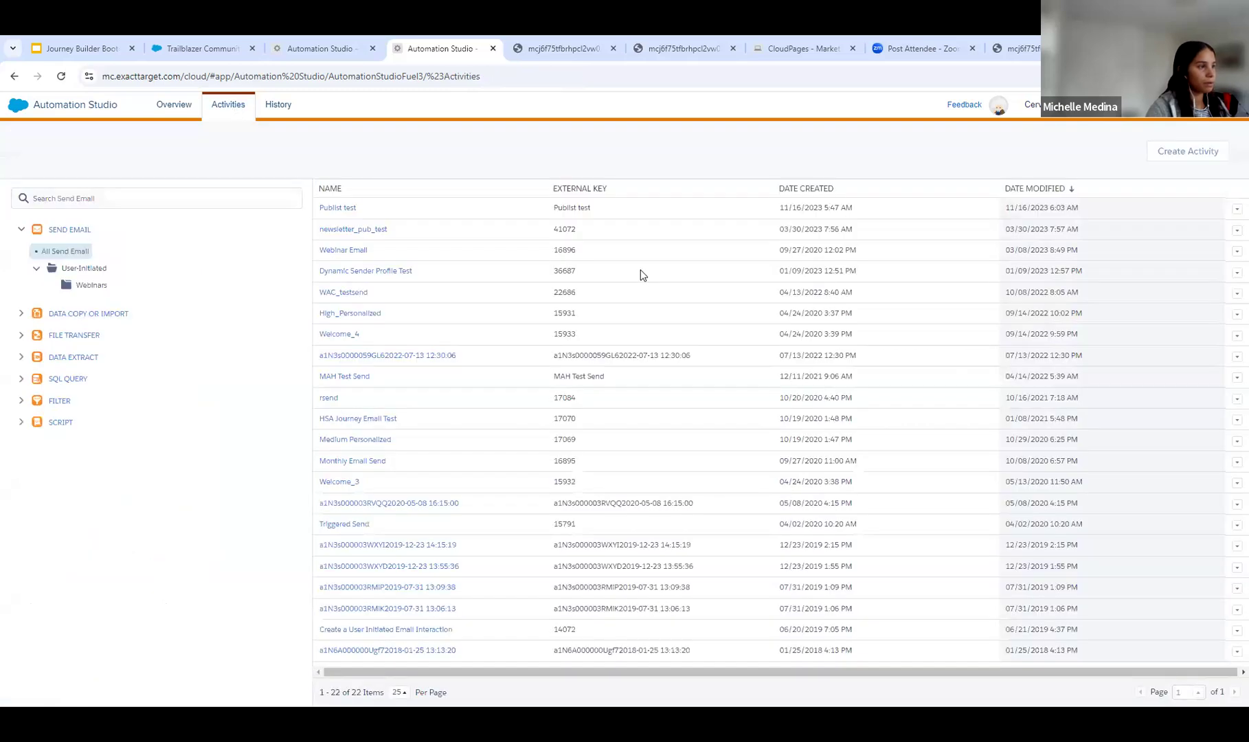
click(57, 379)
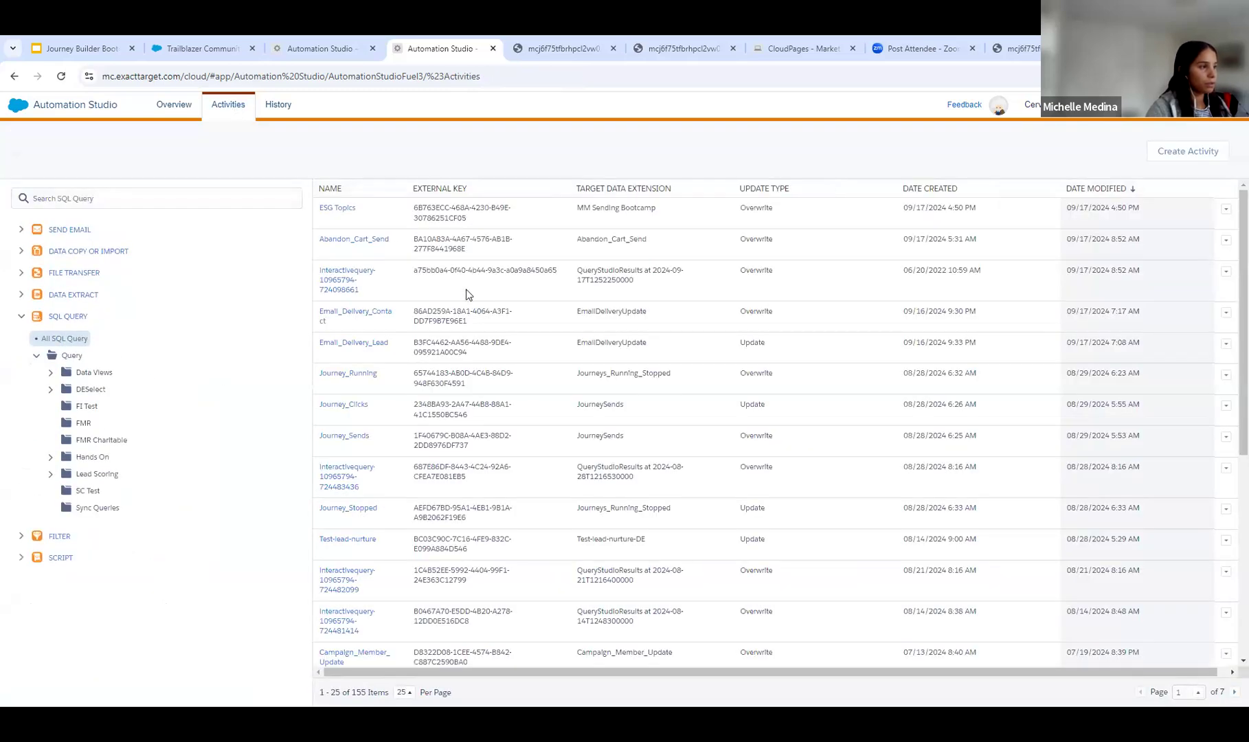
click(343, 210)
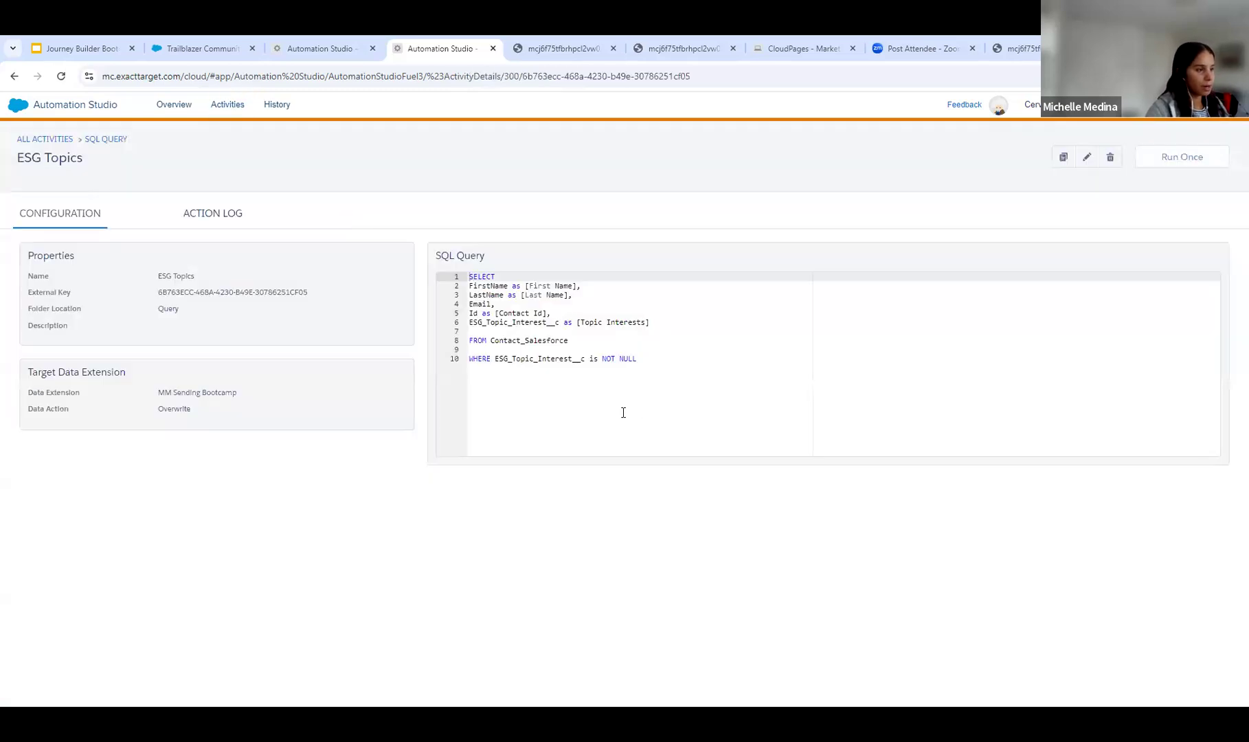
drag(639, 360, 468, 276)
key(ctrl+c)
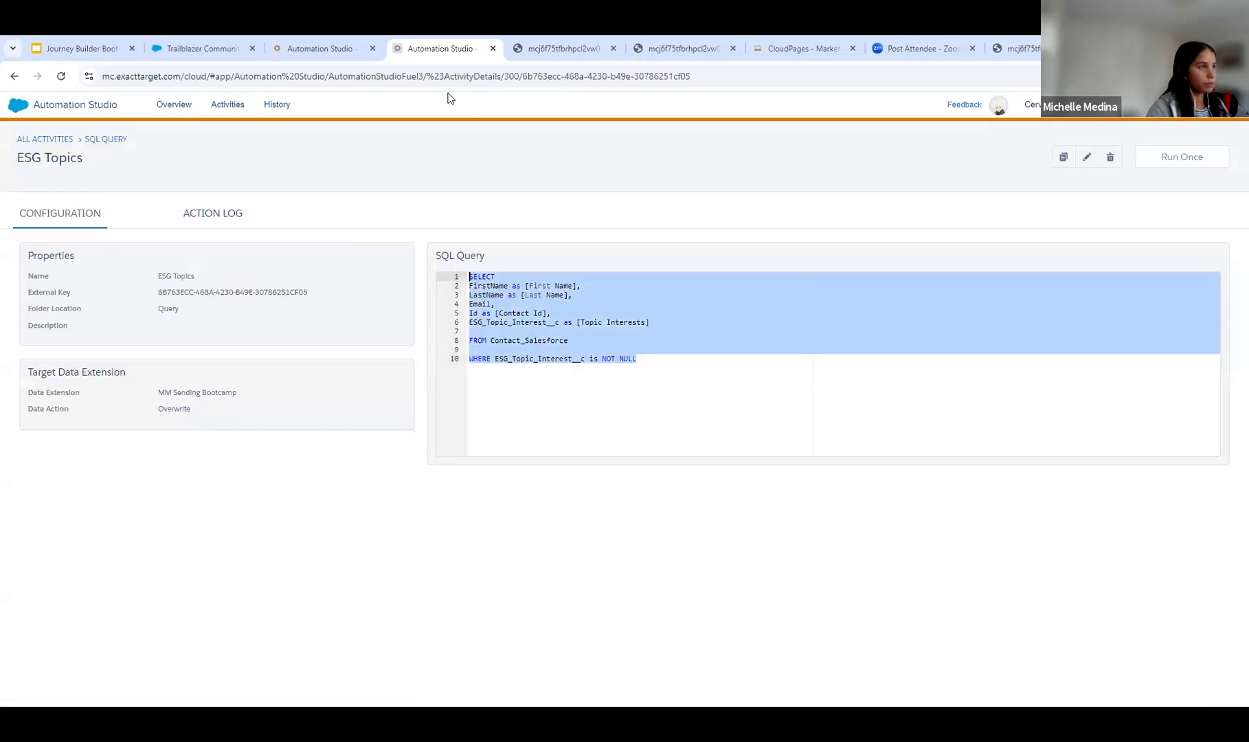
click(342, 55)
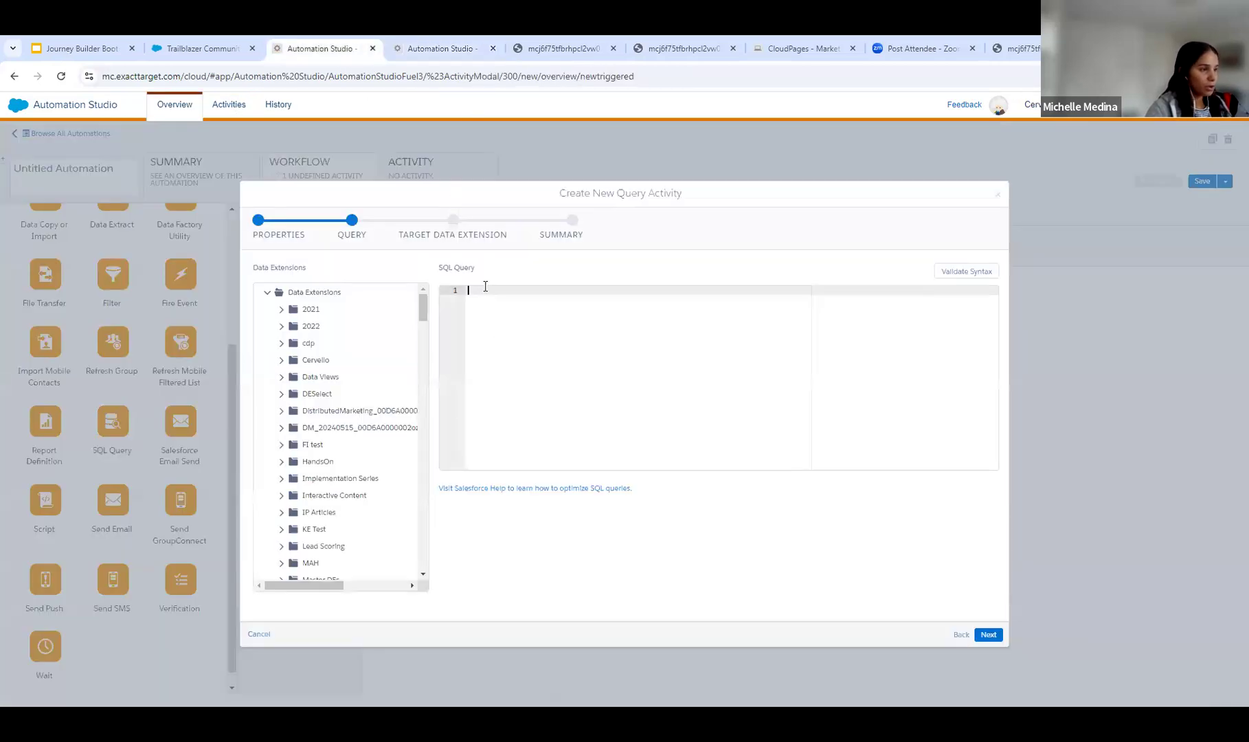
key(ctrl+v)
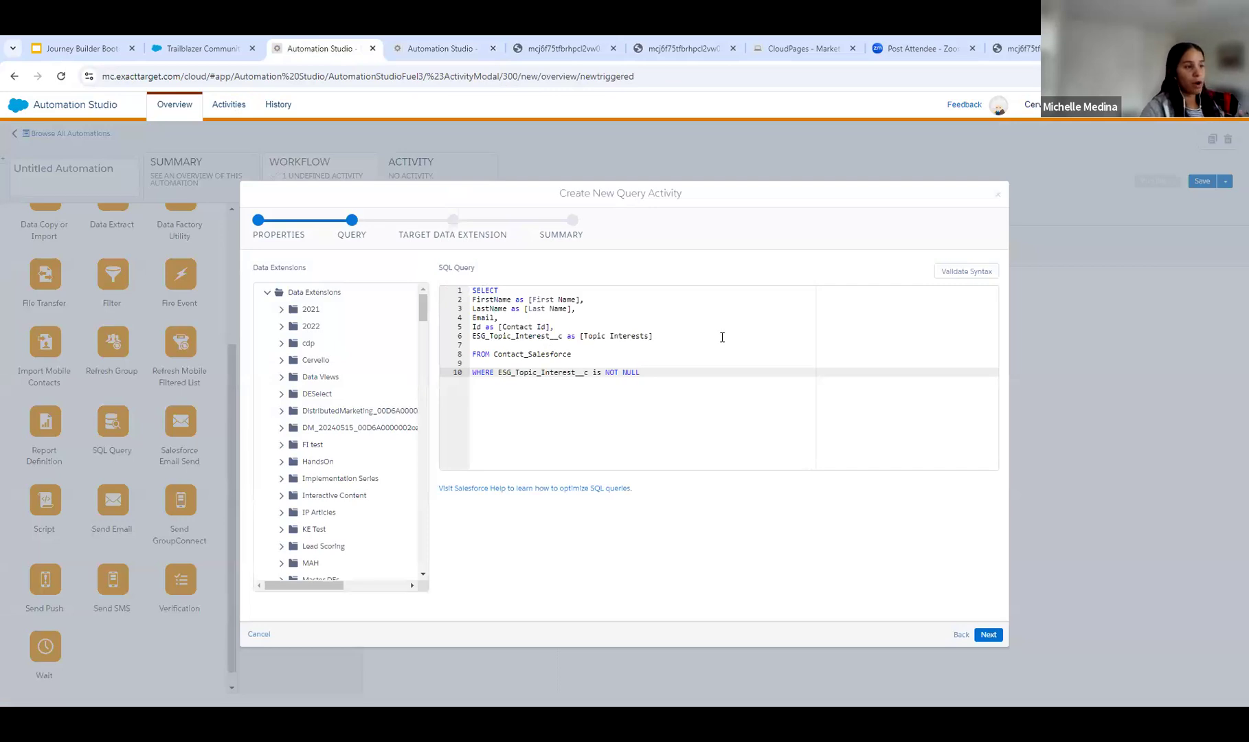
Examine the query's selected fields and aliases, its Contact_Salesforce source and its WHERE condition on ESG_Topic_Interest__c.
drag(469, 352, 580, 355)
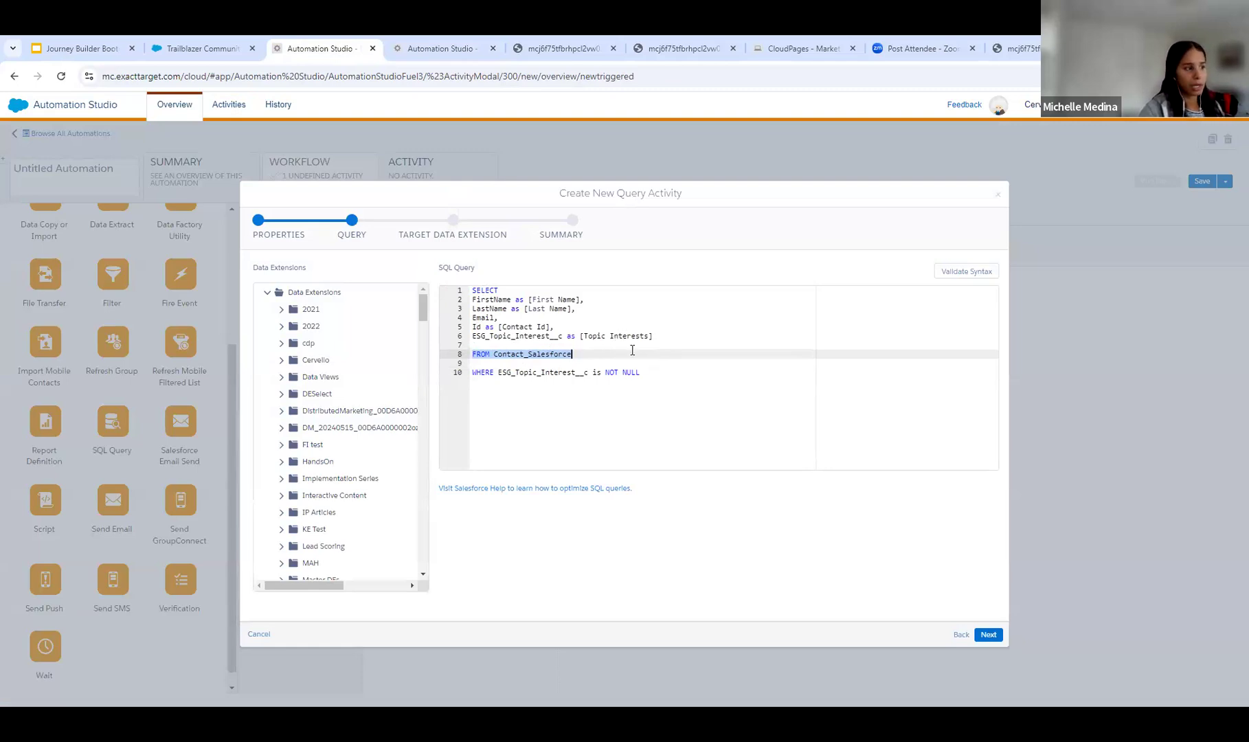
click(503, 300)
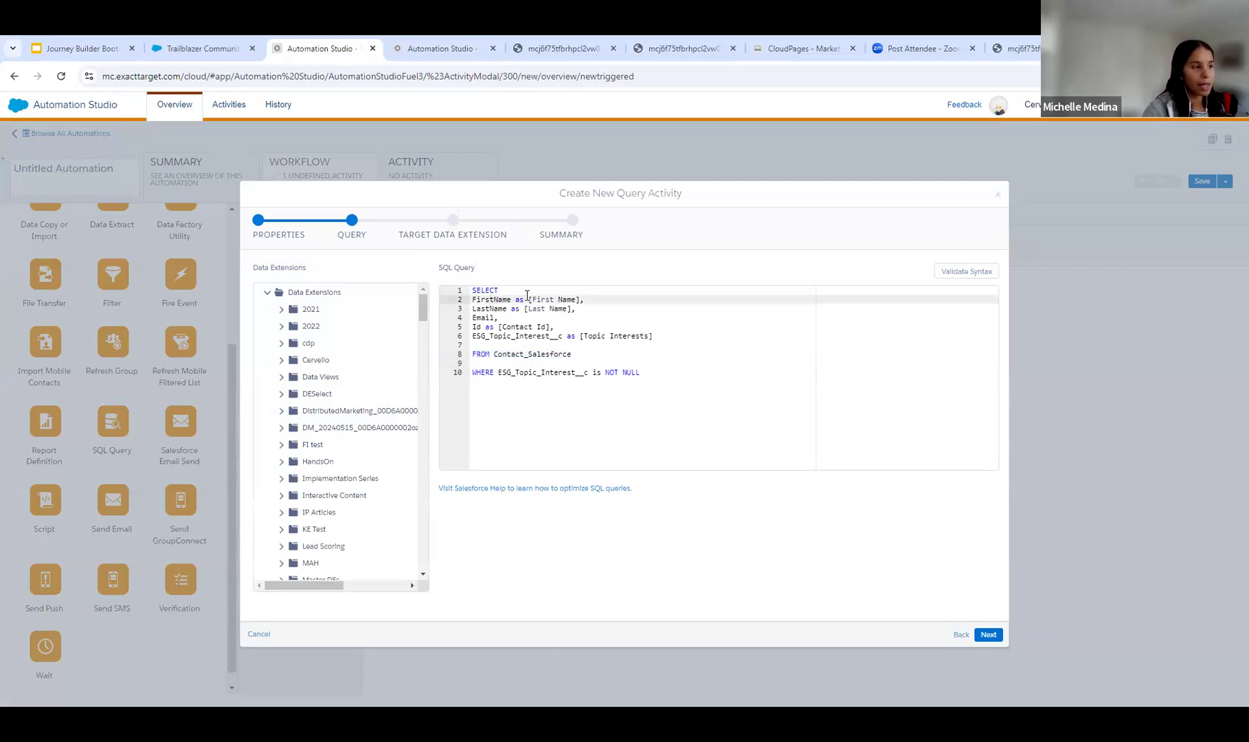
drag(515, 300, 590, 299)
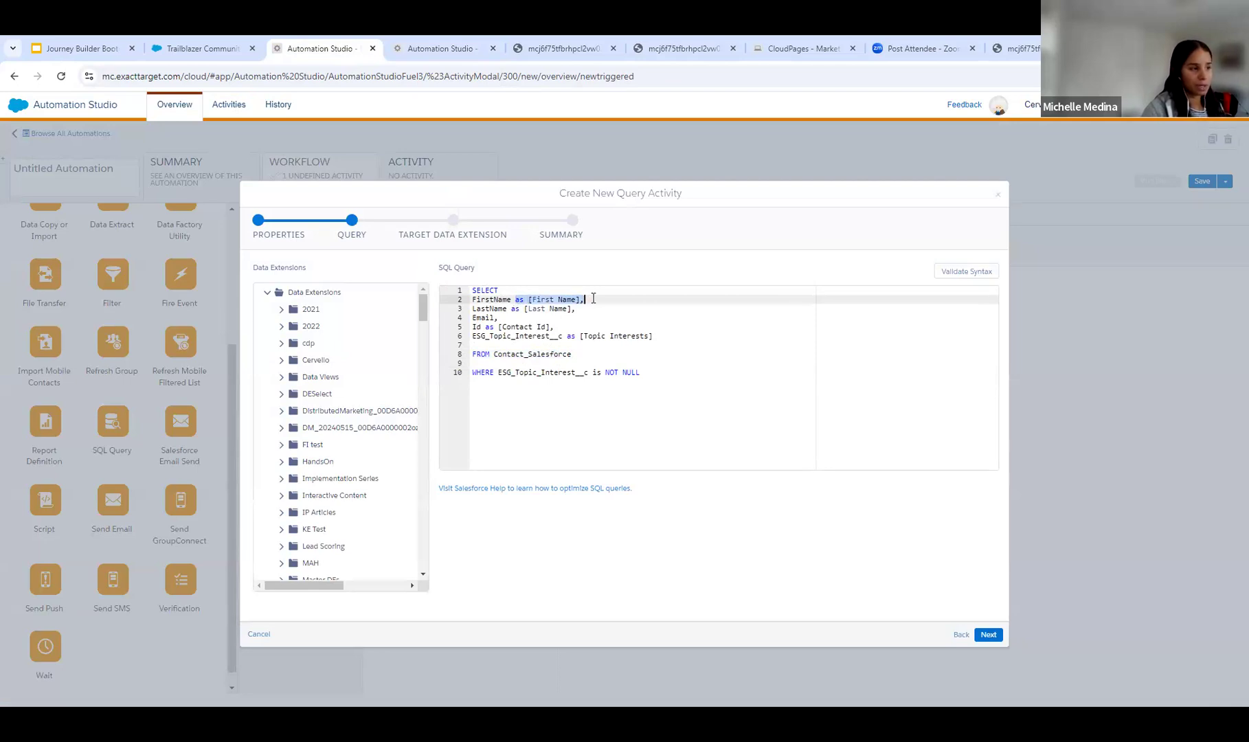
click(557, 300)
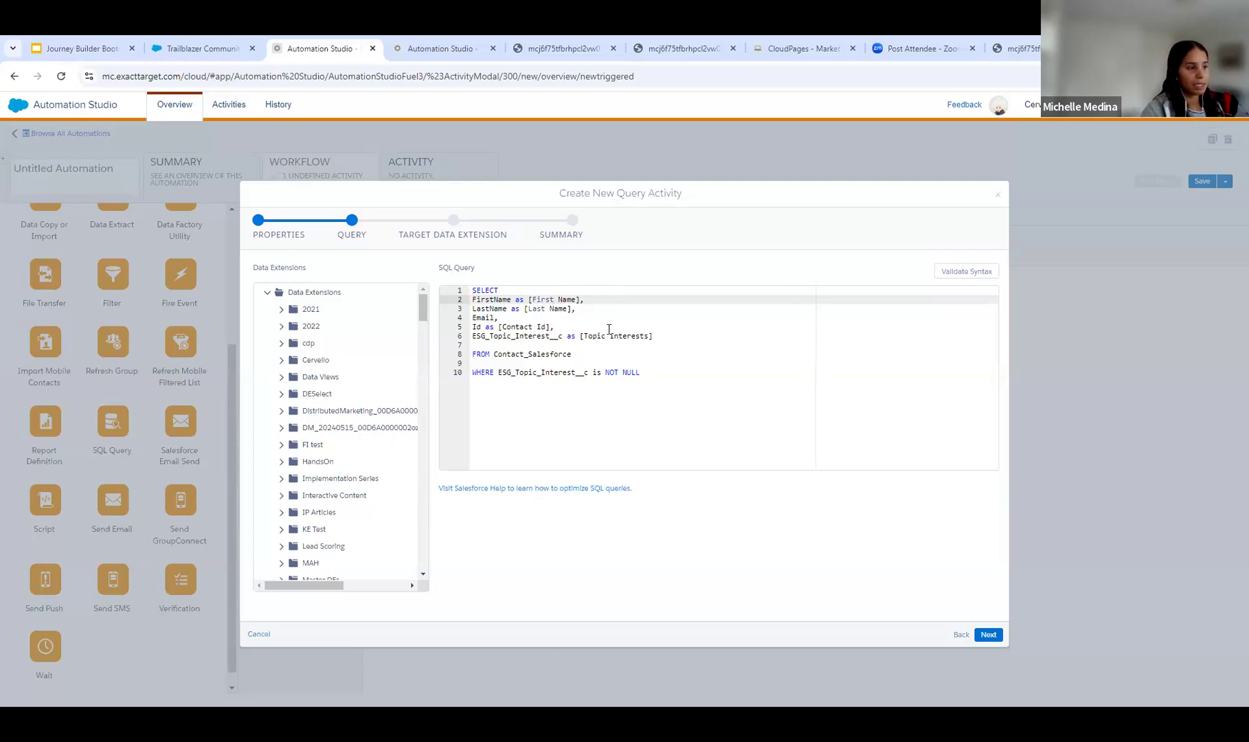
click(489, 318)
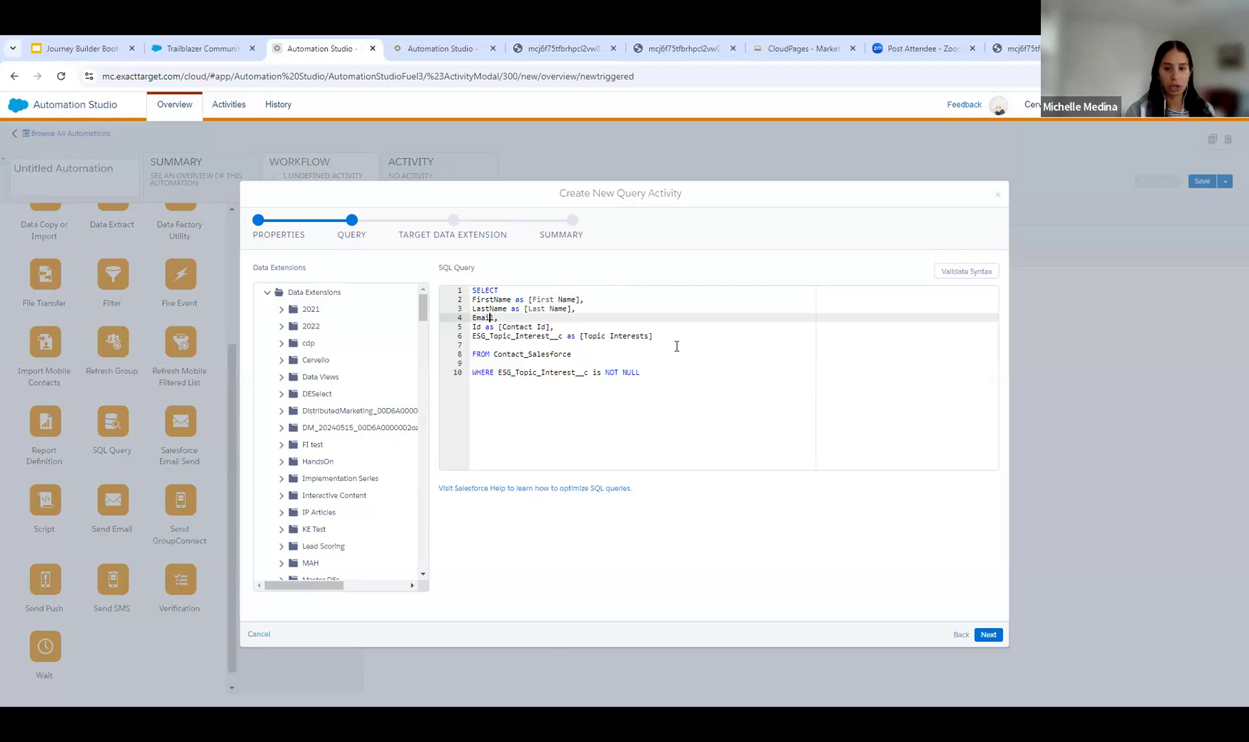
drag(569, 354, 474, 355)
click(502, 357)
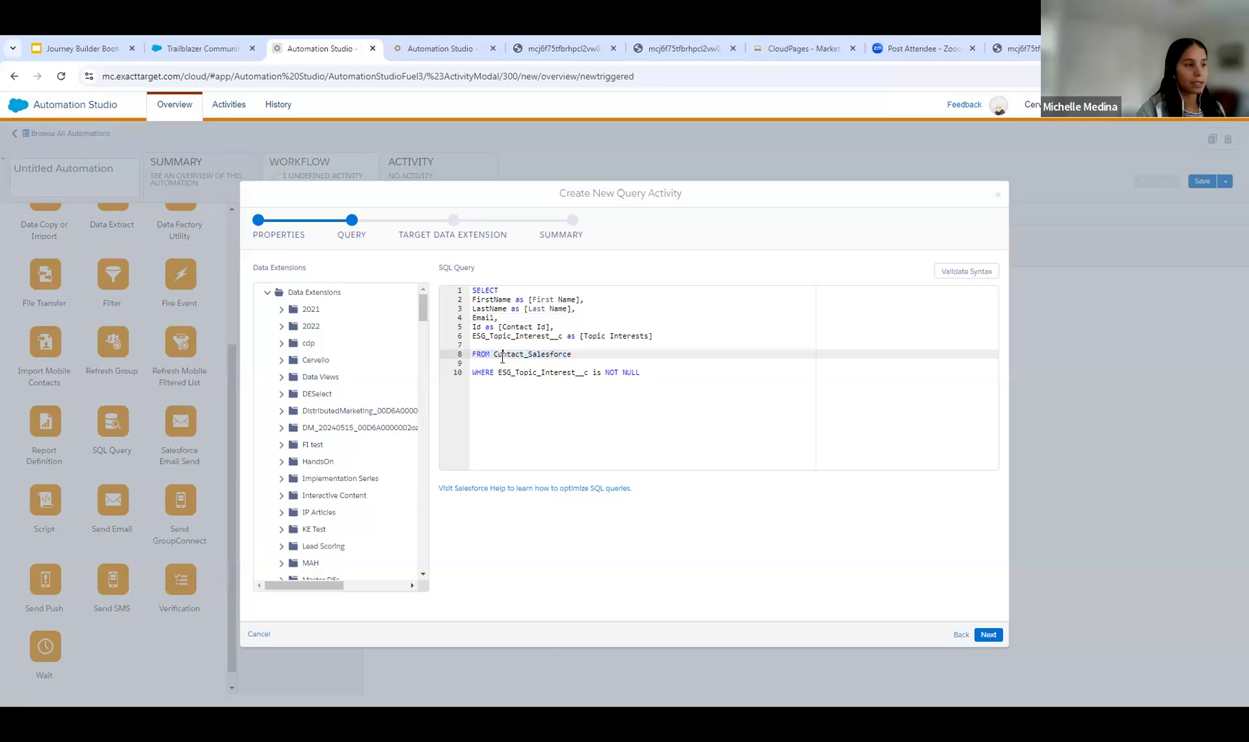
double_click(500, 357)
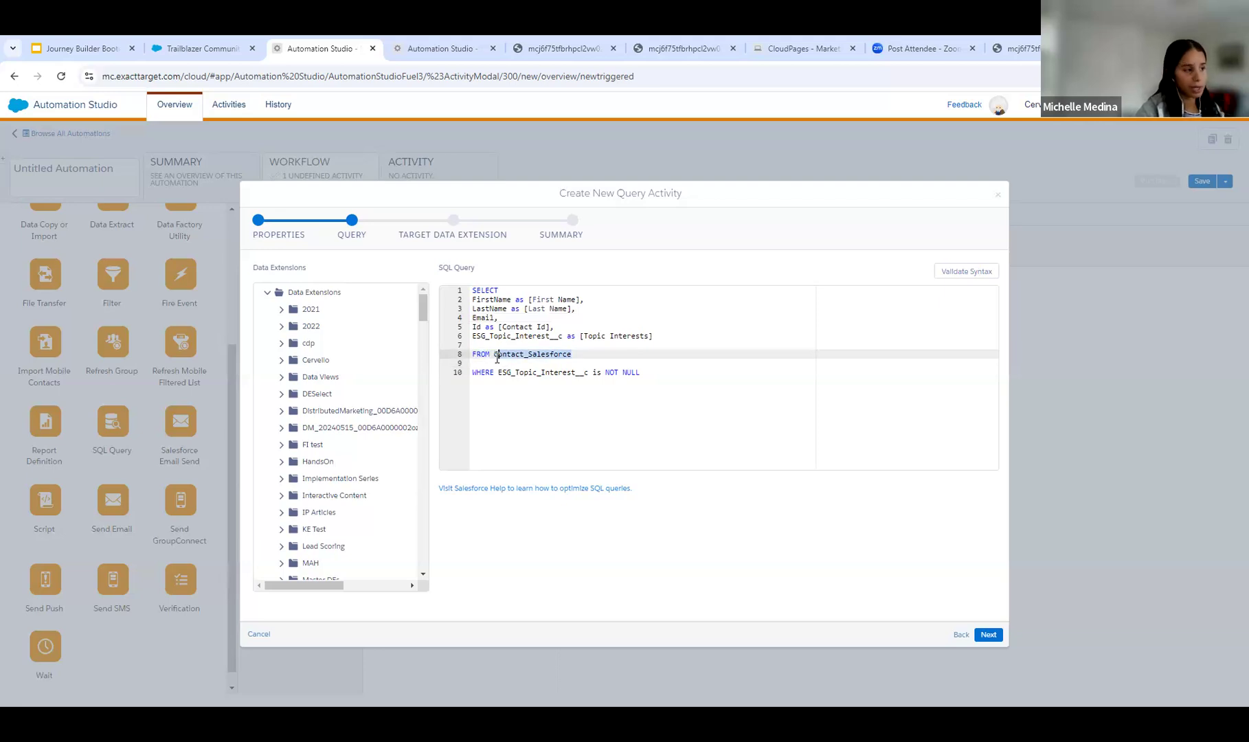
click(514, 390)
drag(478, 374, 640, 374)
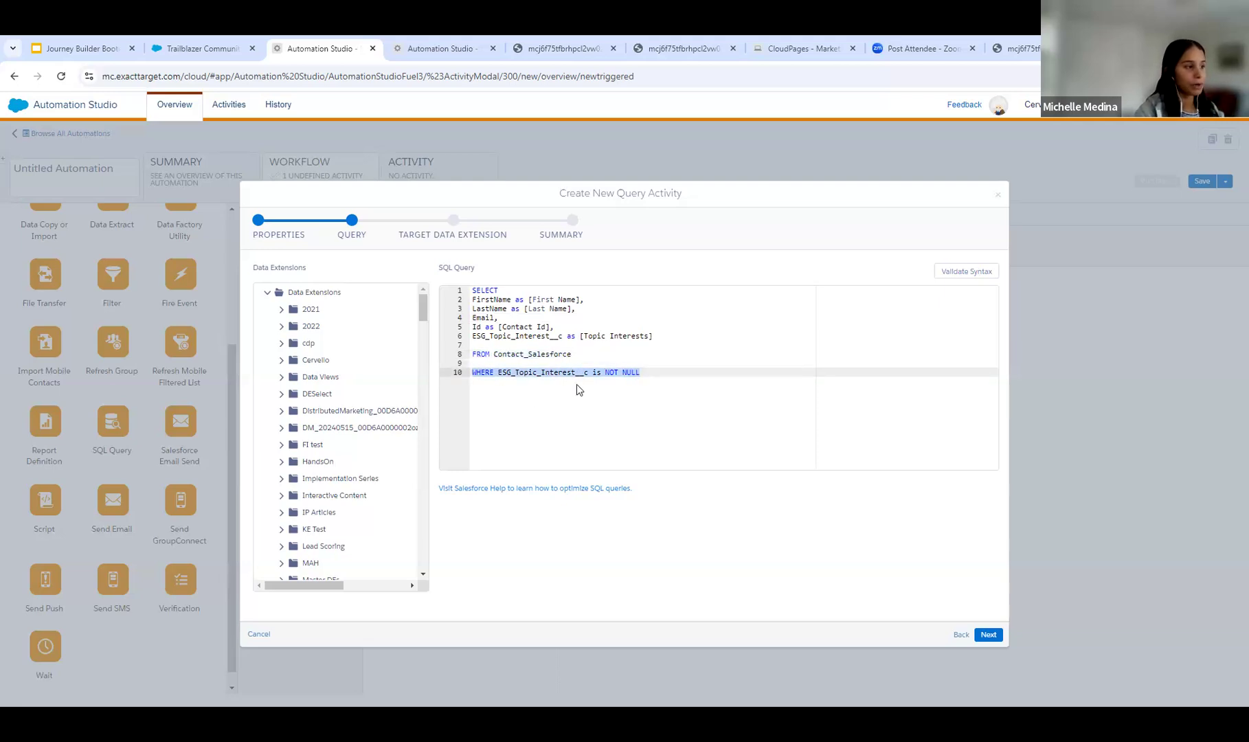
drag(498, 373, 588, 371)
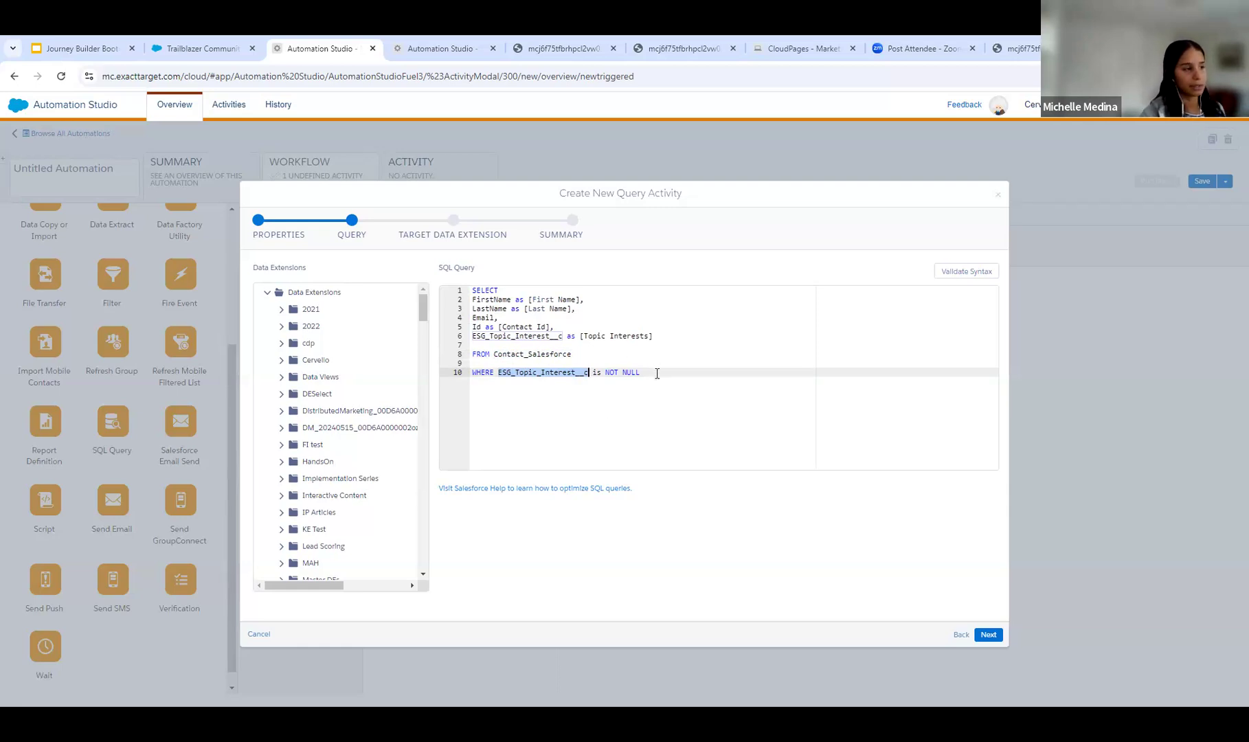
Validate the query syntax and finish the activity with MM Sending Bootcamp from the MM Test folder as target, using the Overwrite data action.
click(964, 272)
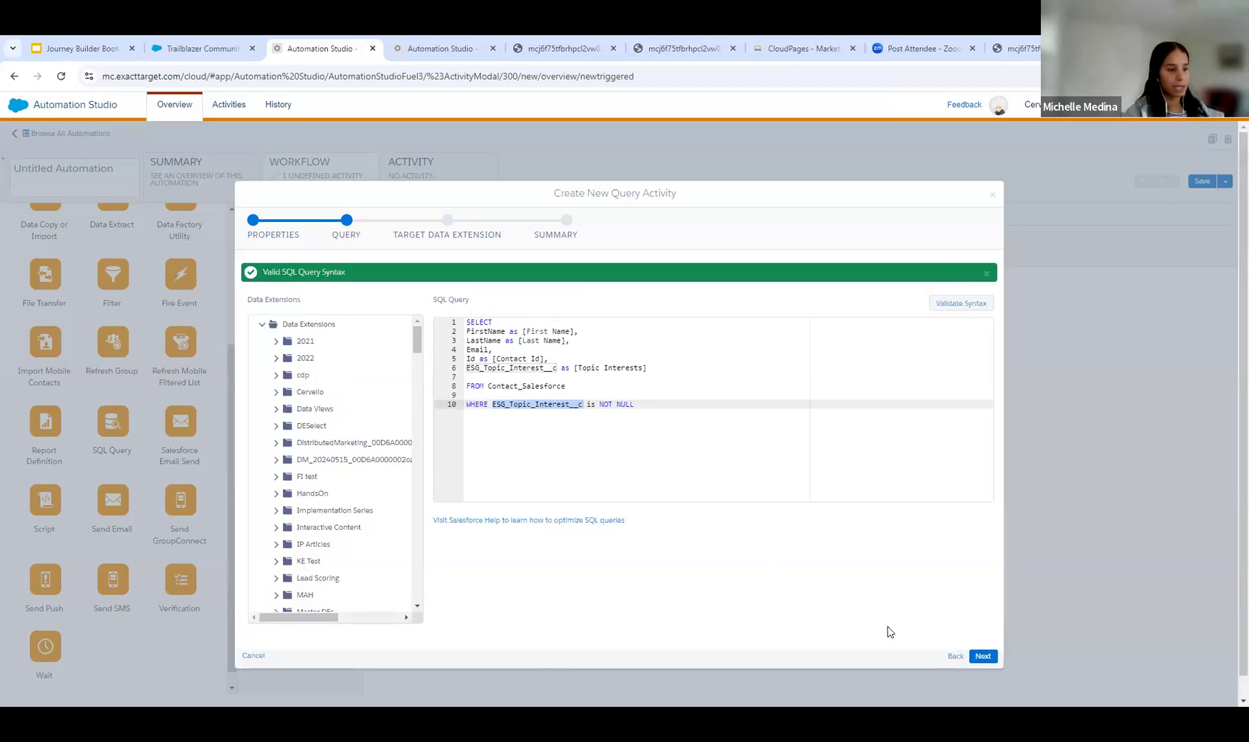
click(981, 658)
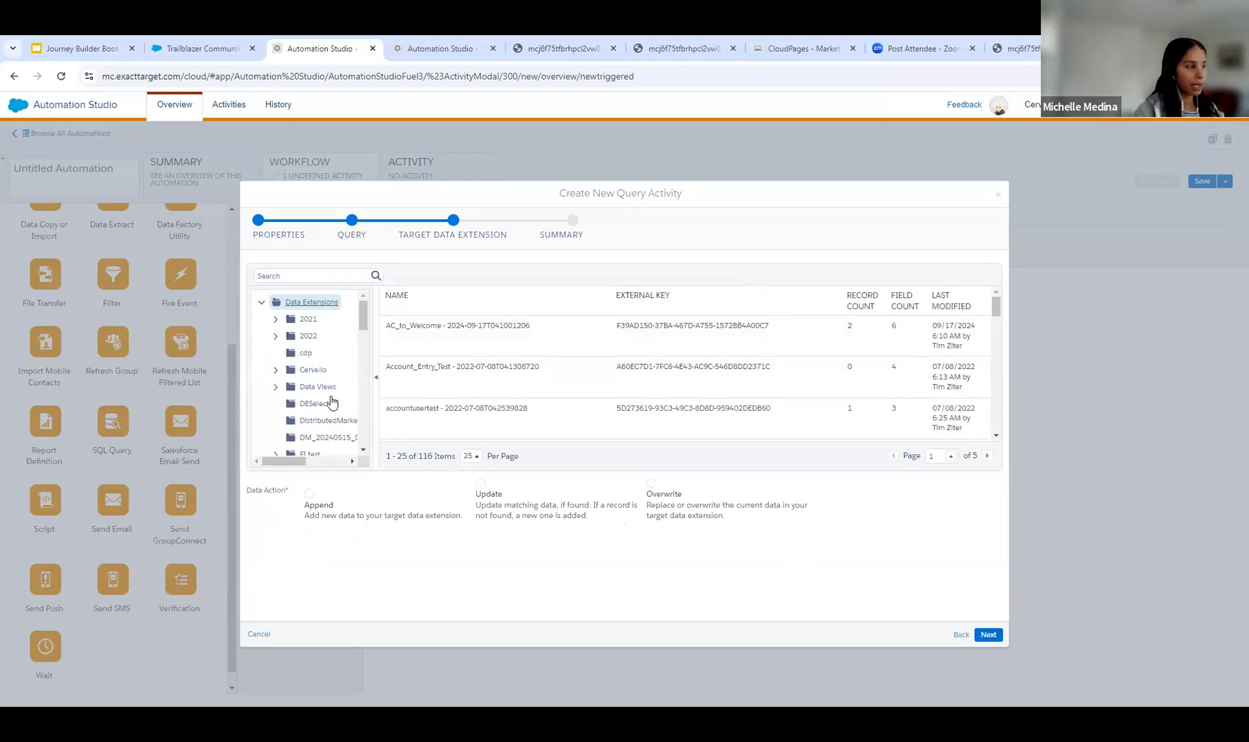
scroll(333, 409, down, 3)
click(313, 412)
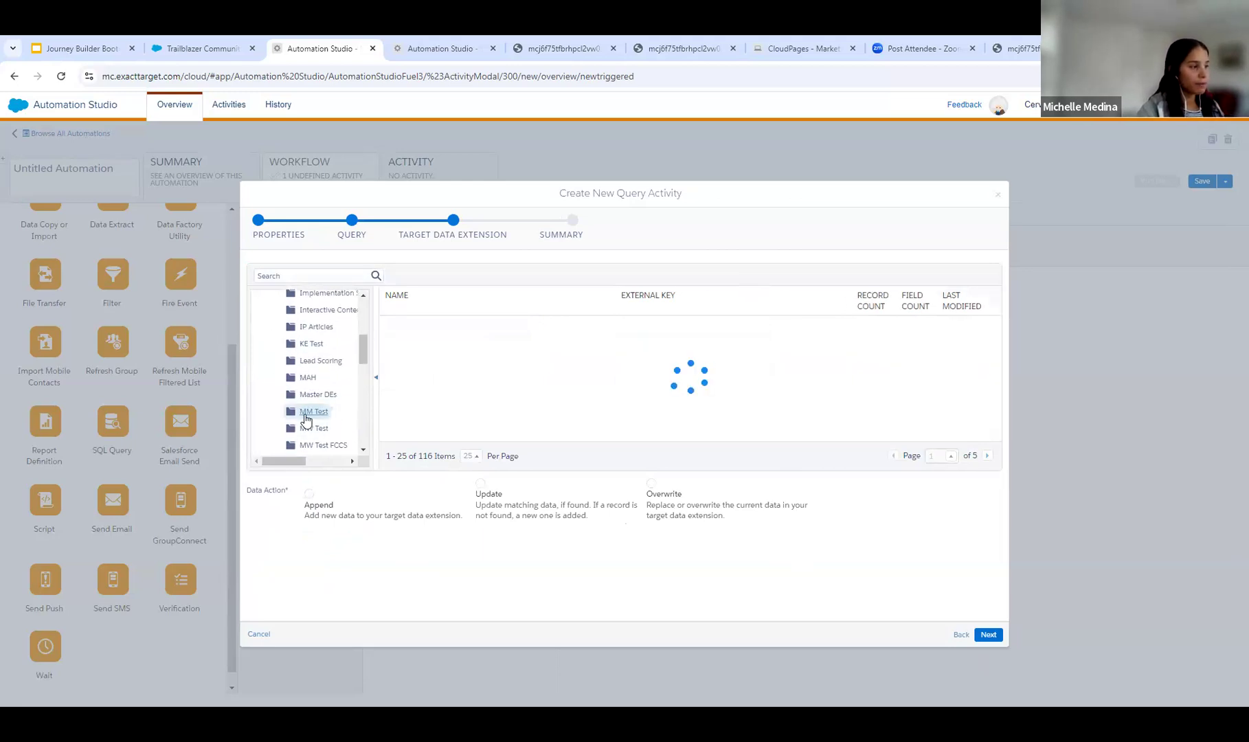
scroll(649, 407, down, 3)
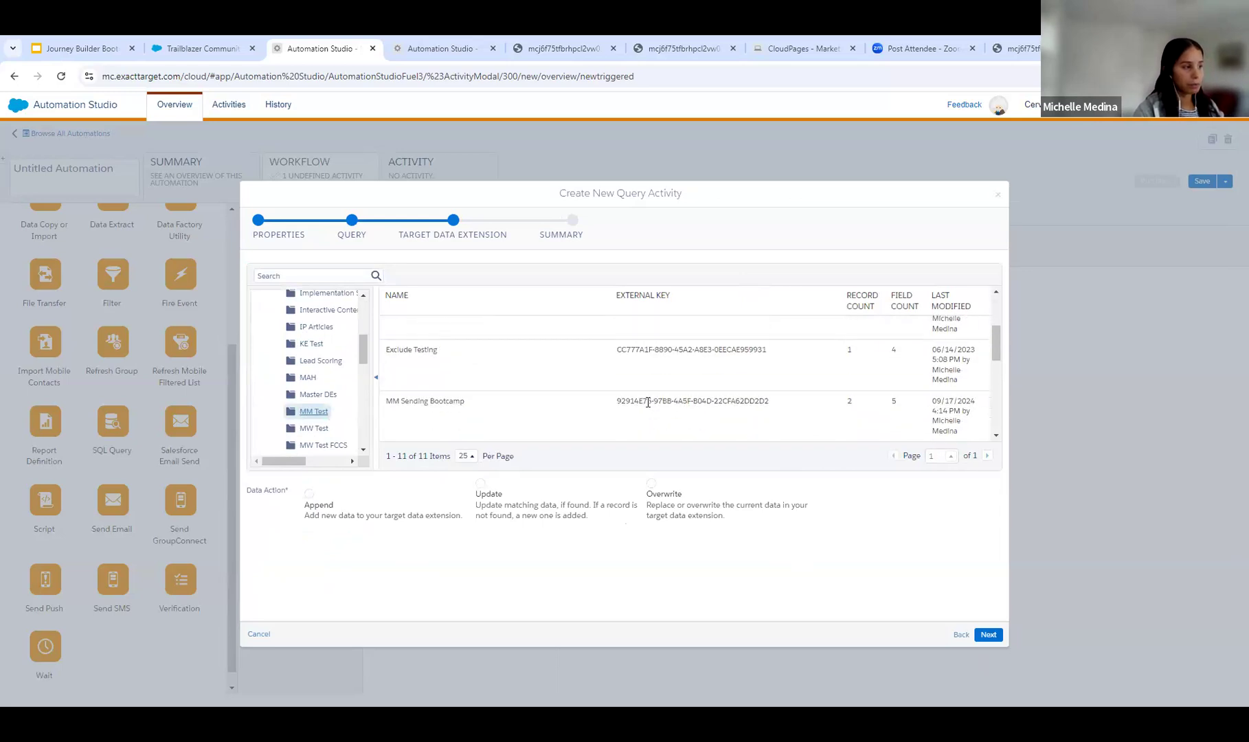
click(435, 413)
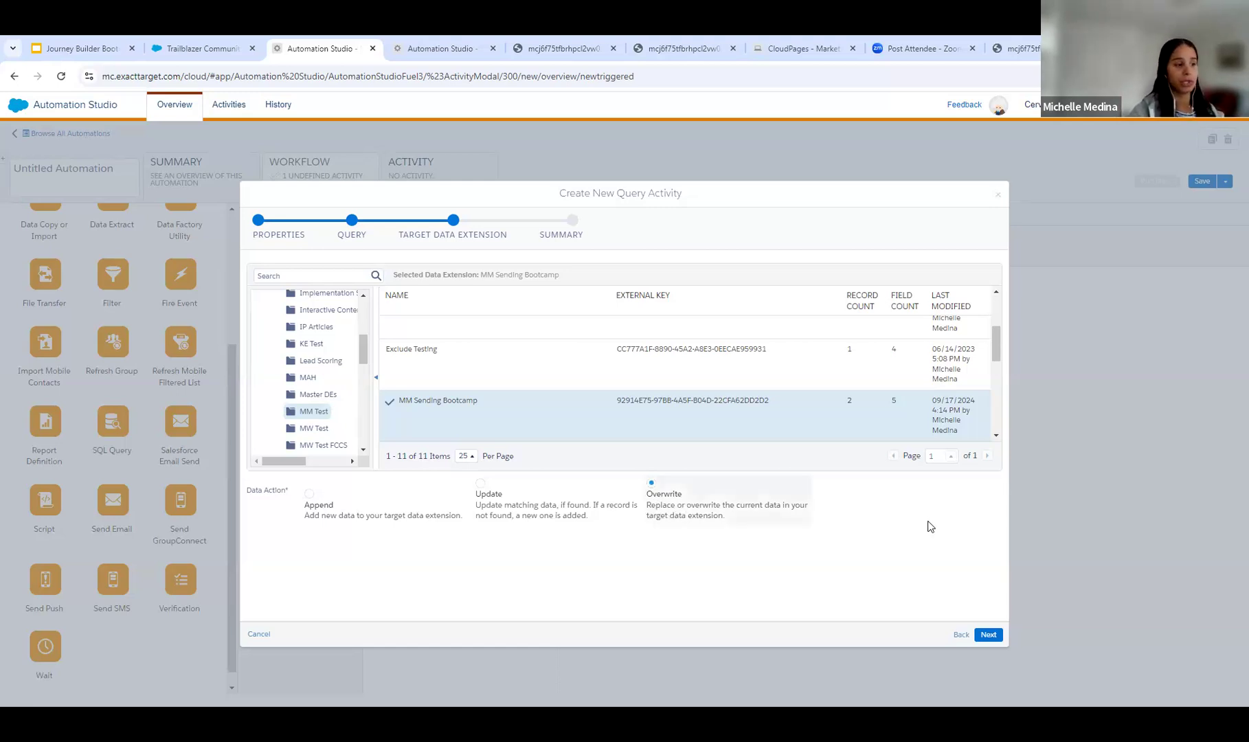
click(989, 636)
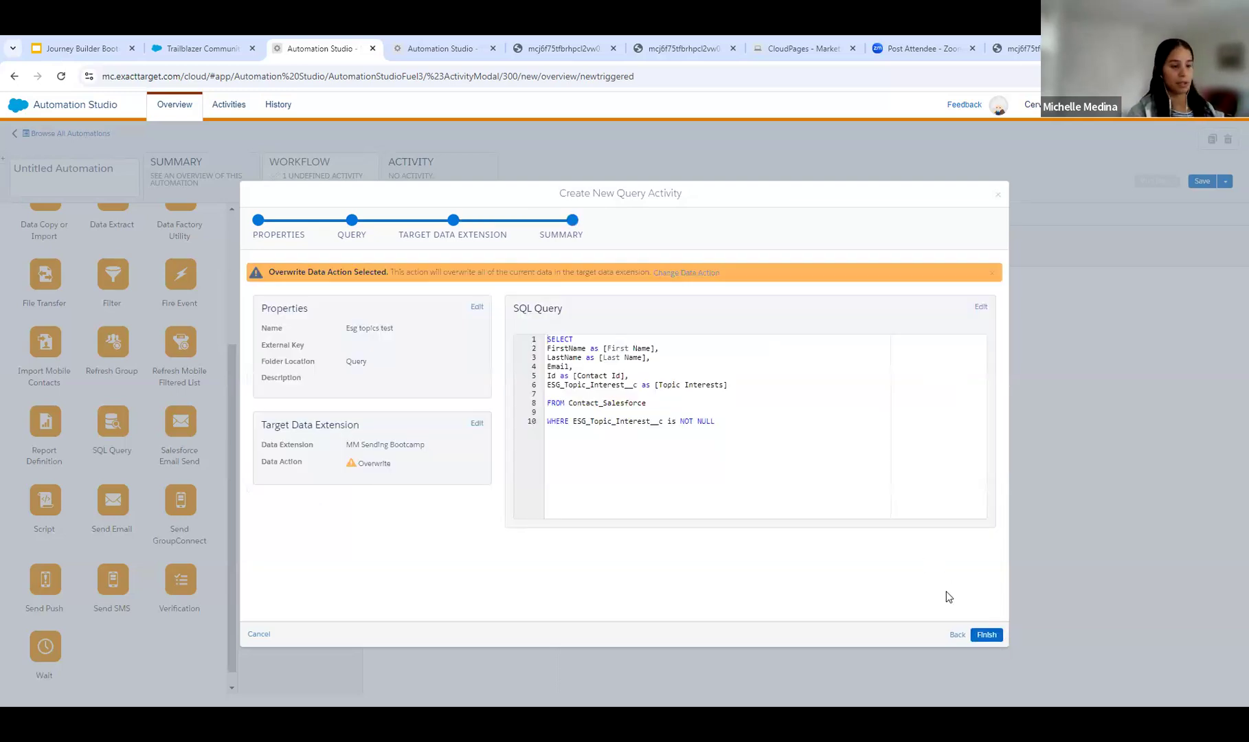
click(988, 637)
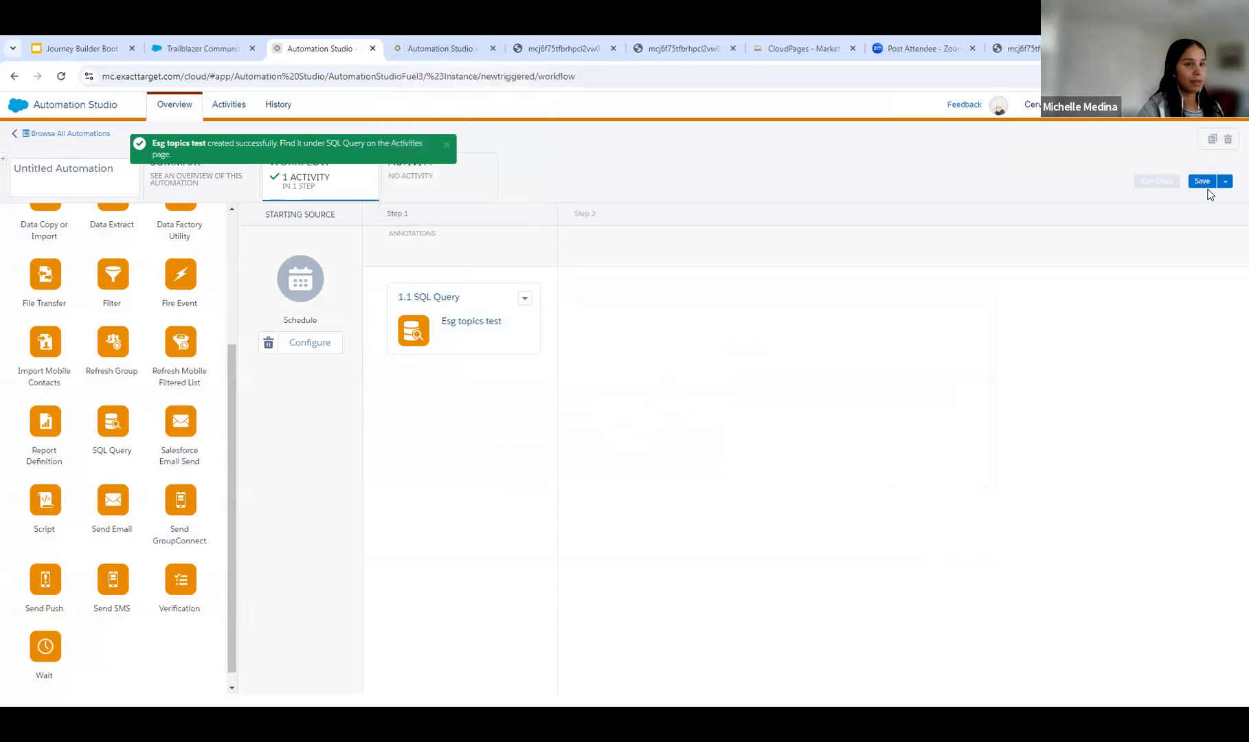
Name the untitled automation ESG Test.
click(102, 181)
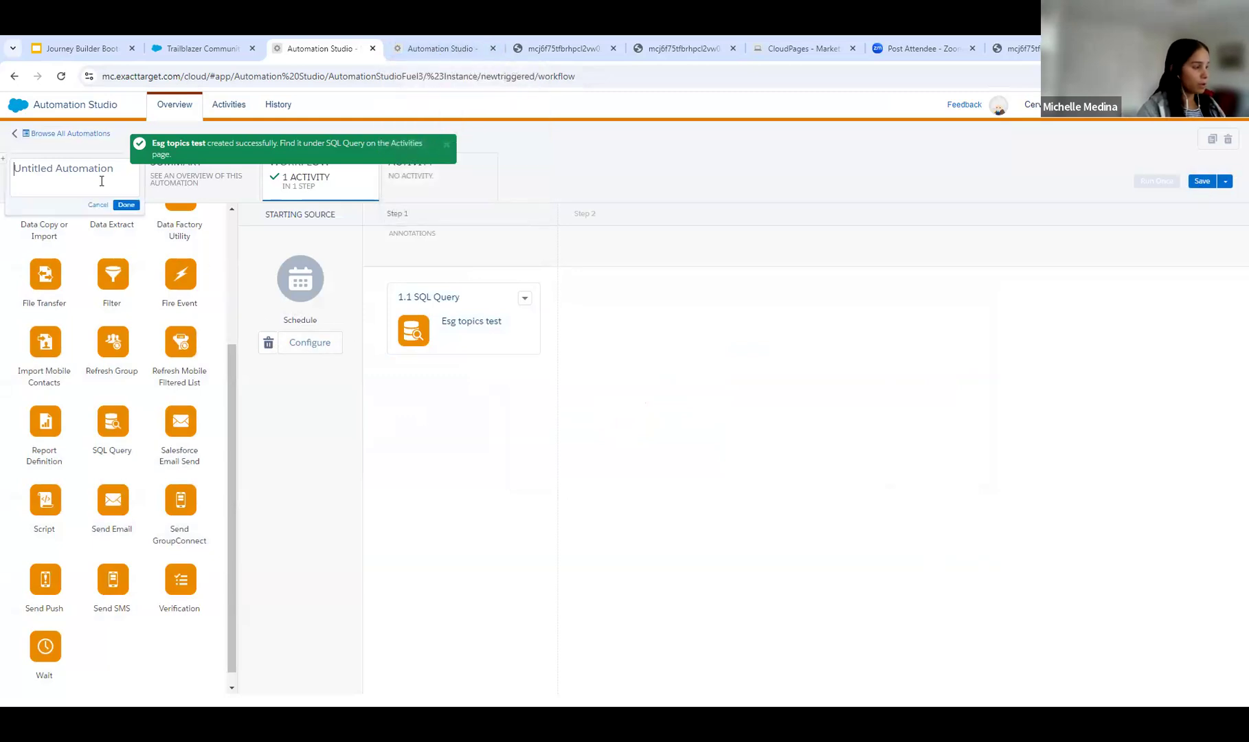
text(ESG Test)
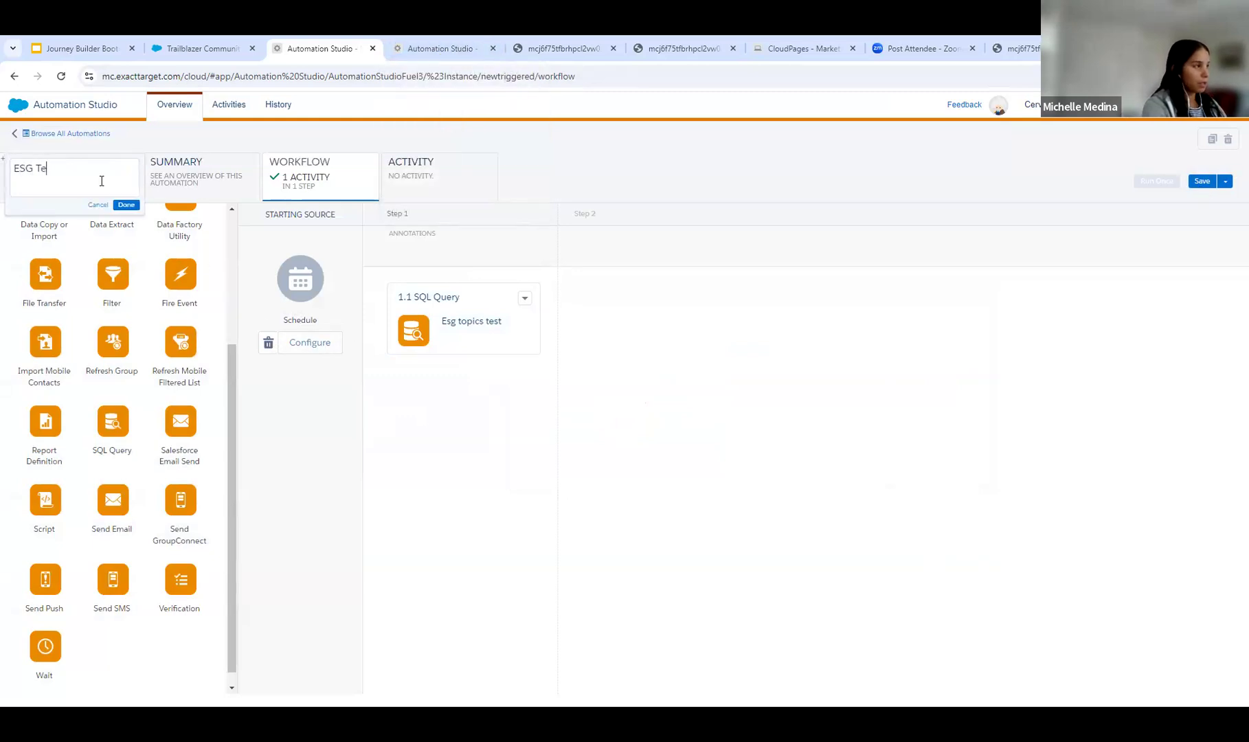
click(127, 205)
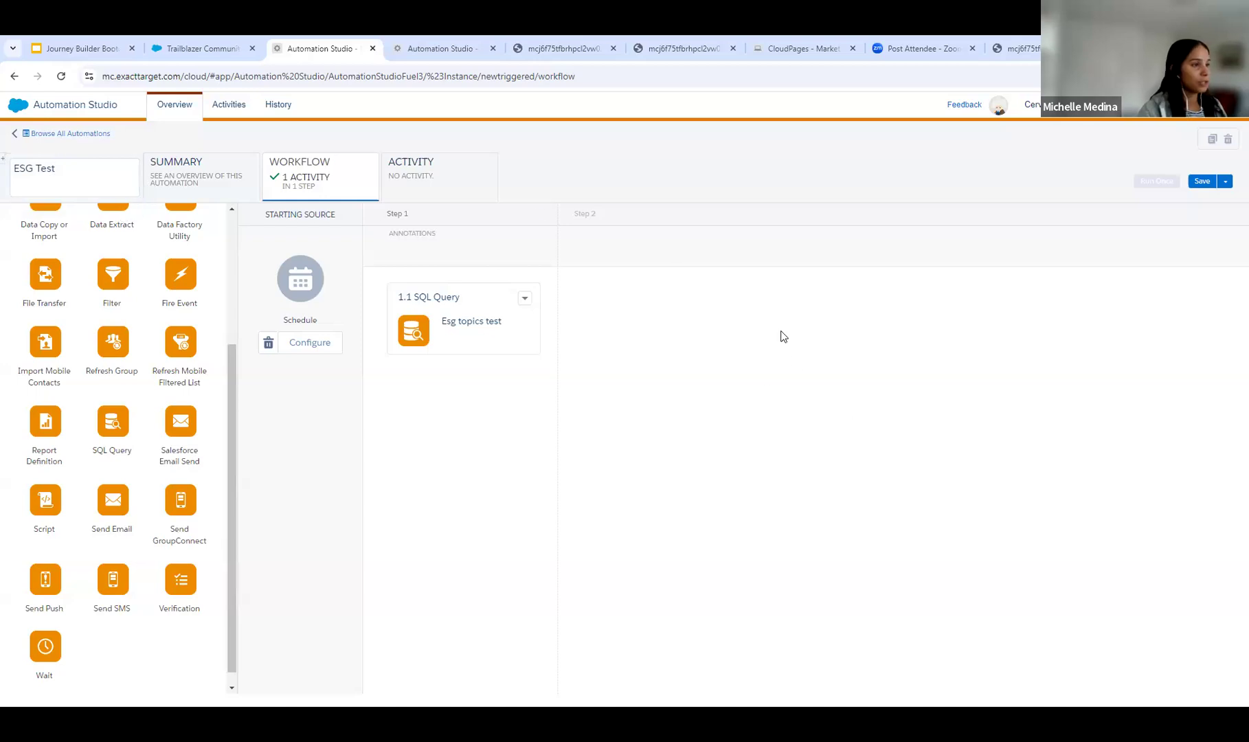
Save the ESG Test automation and set its schedule to start on 09/19/2024 at 9:00 AM.
click(1200, 182)
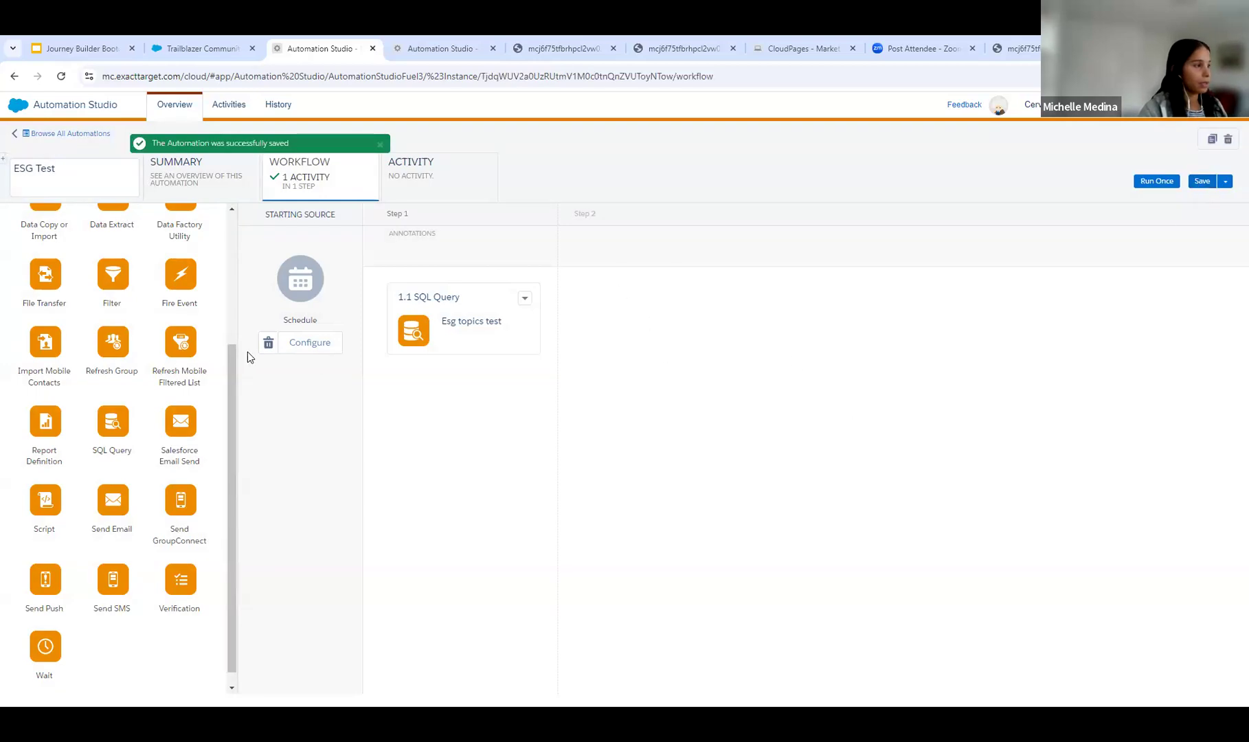
click(303, 341)
click(543, 335)
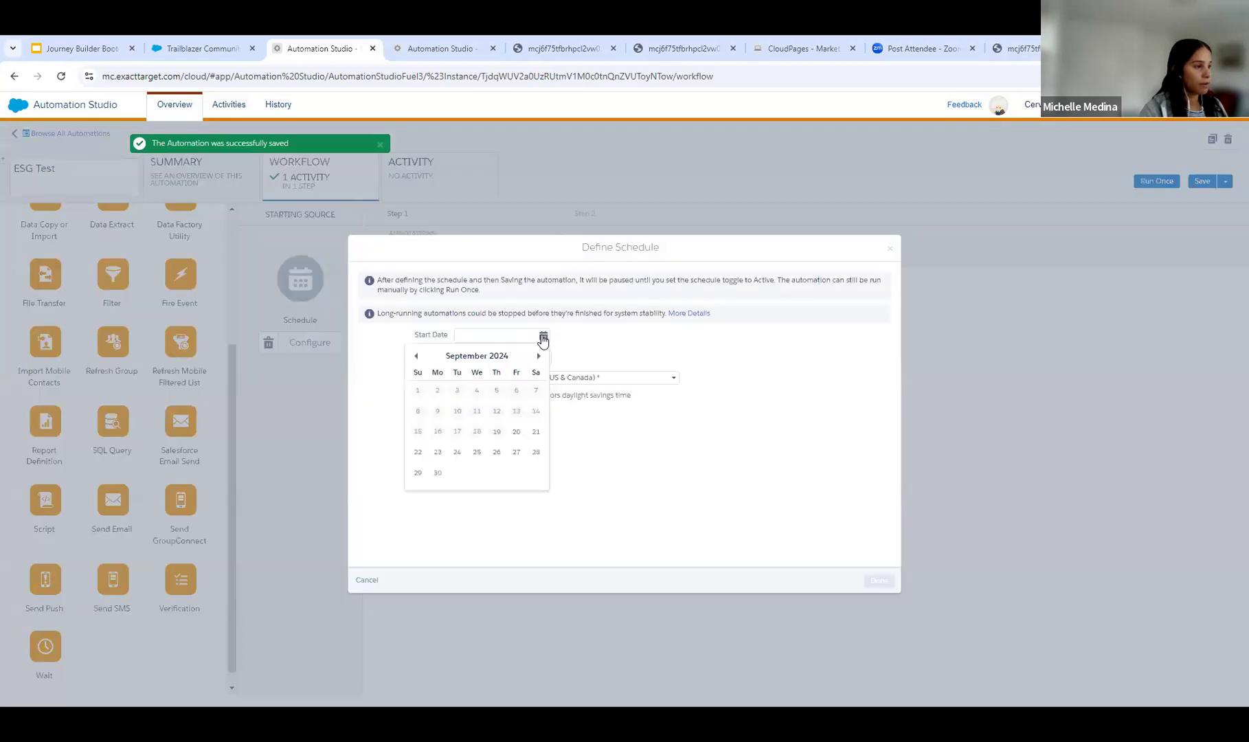
click(504, 432)
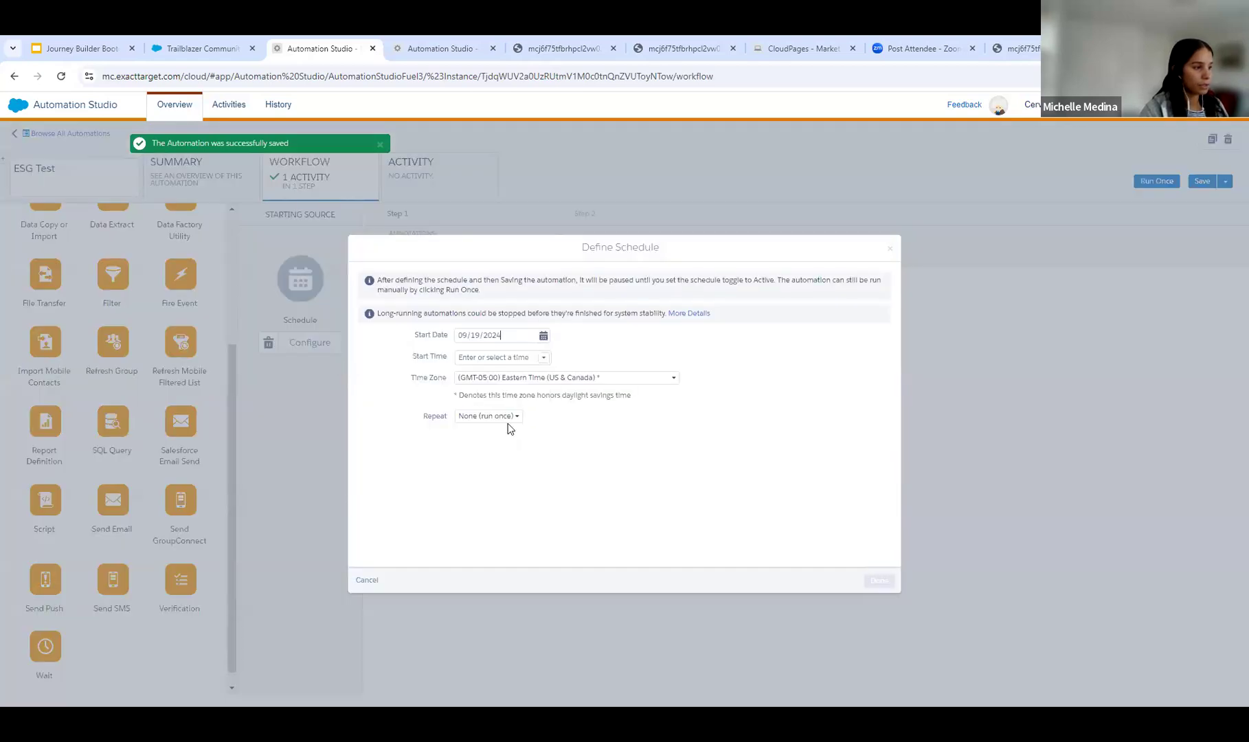
click(544, 358)
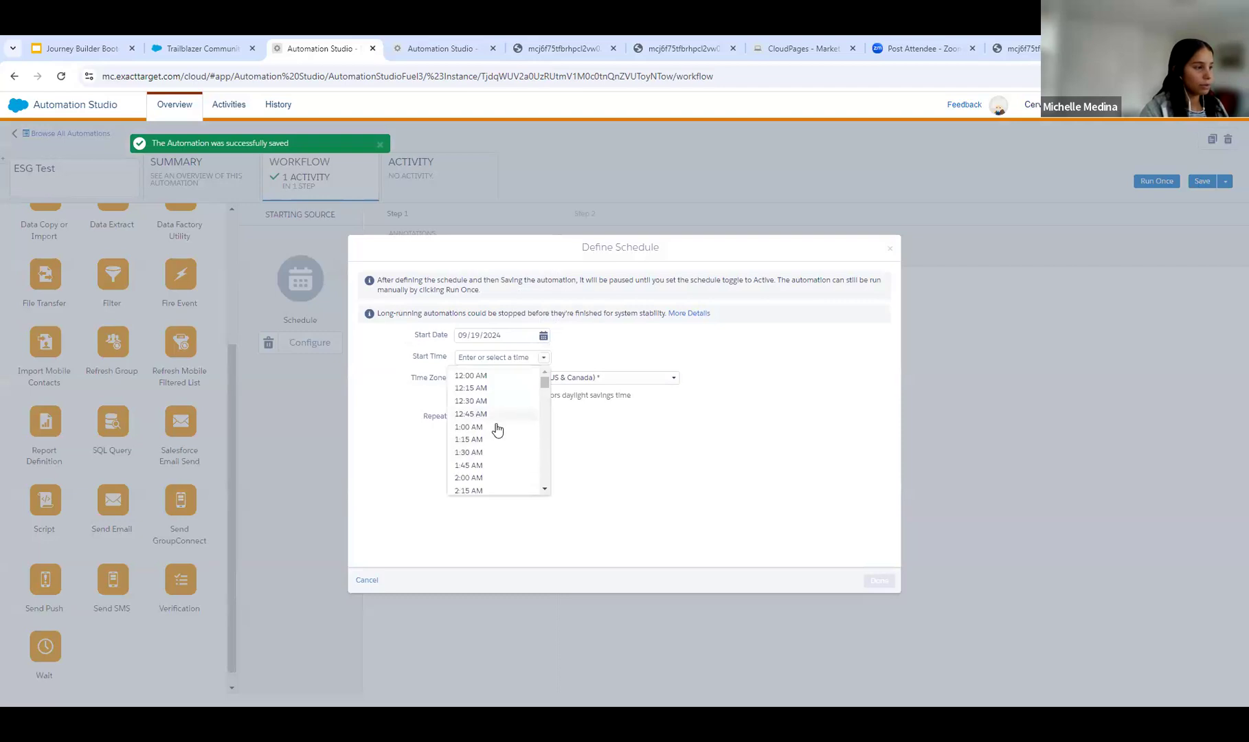
scroll(494, 450, down, 3)
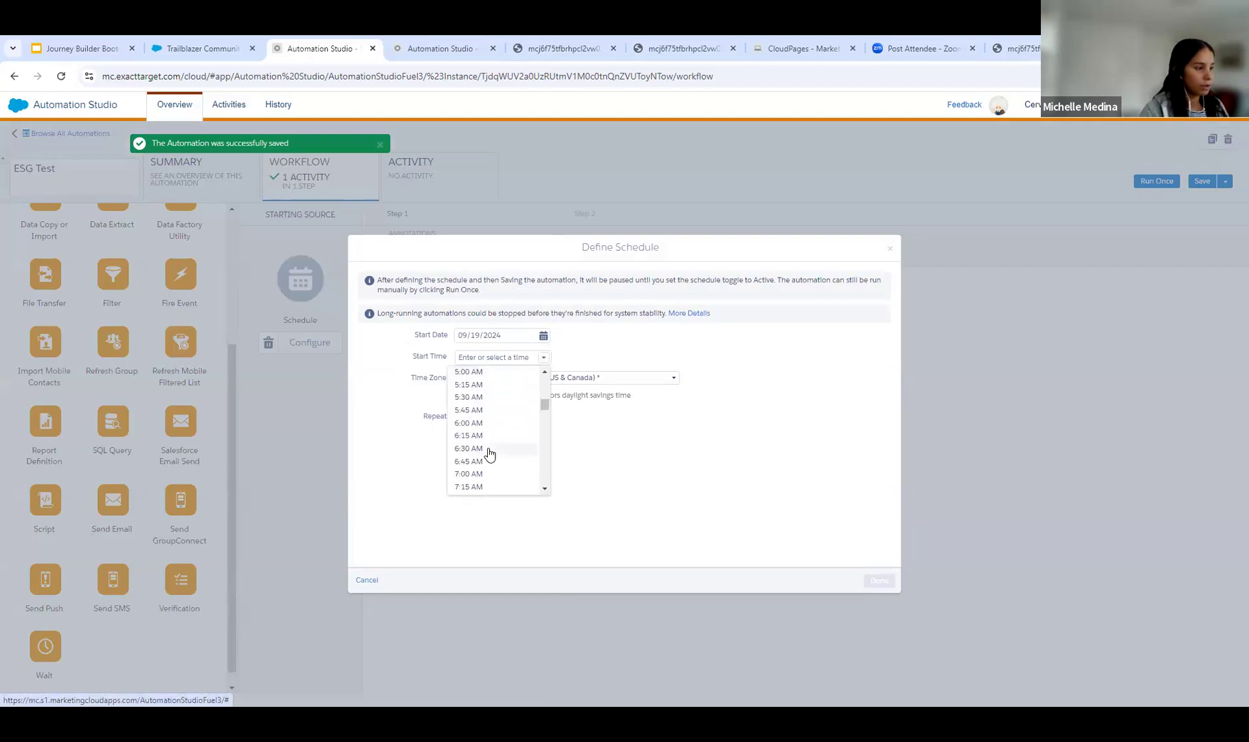
scroll(490, 465, down, 2)
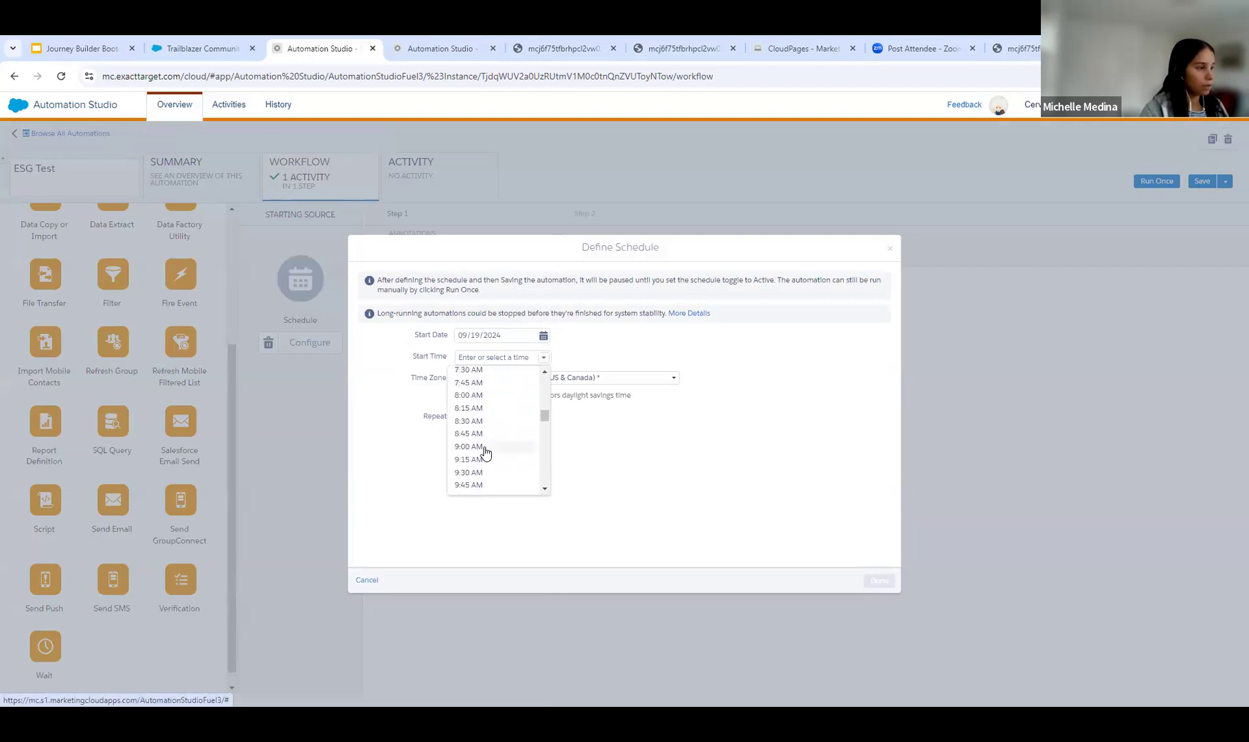
click(486, 454)
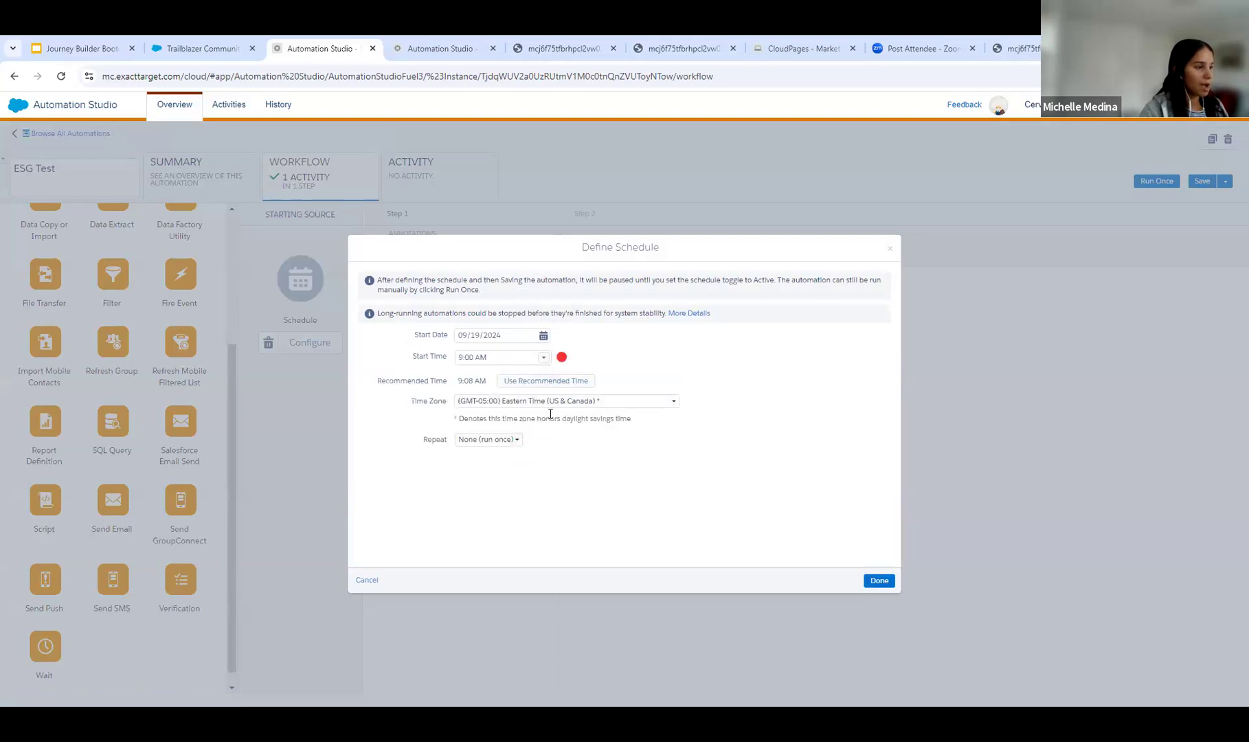
Apply the recommended 9:08 AM start time to the run-once schedule and save the automation.
mouse_move(562, 358)
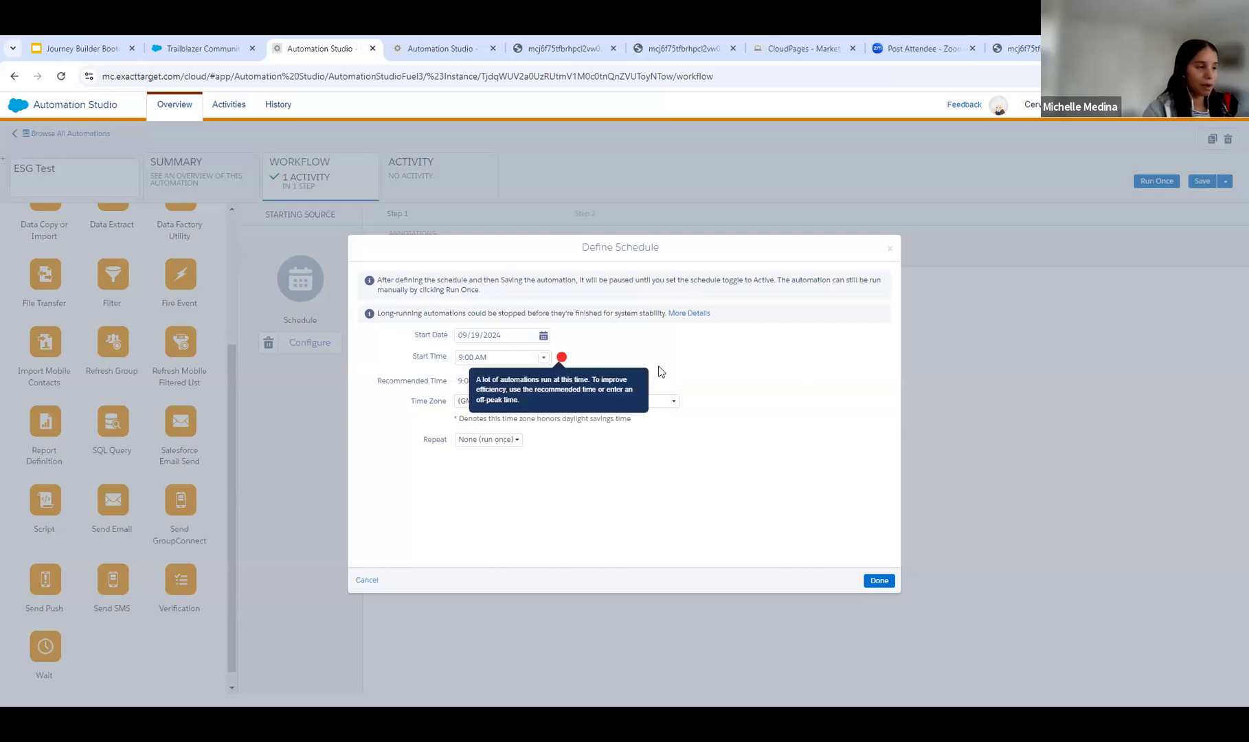
click(560, 385)
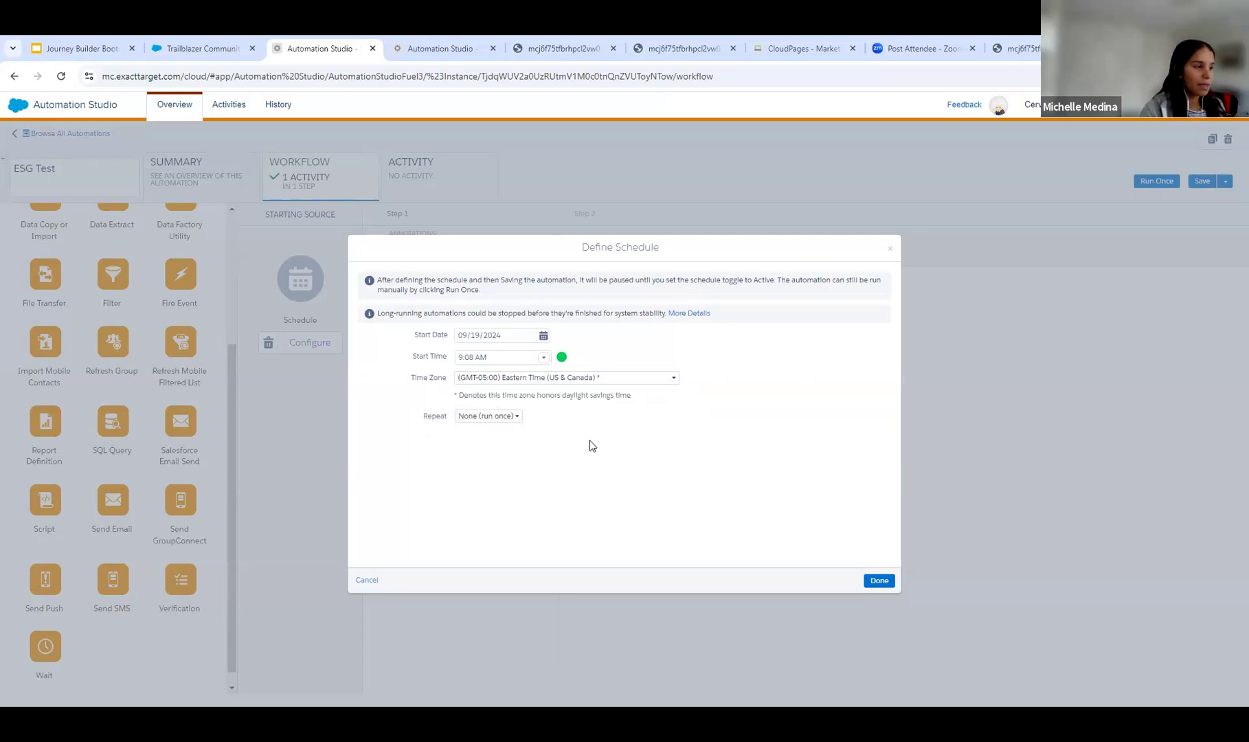
click(492, 420)
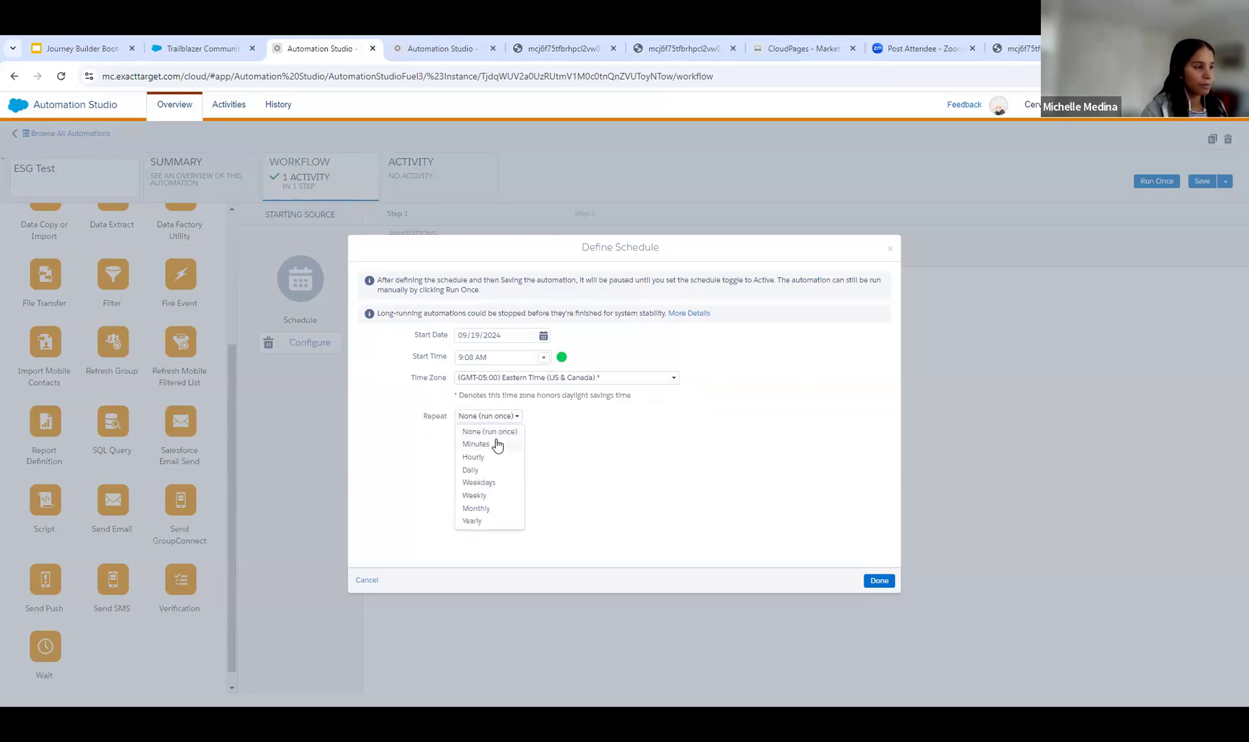
click(598, 410)
click(872, 582)
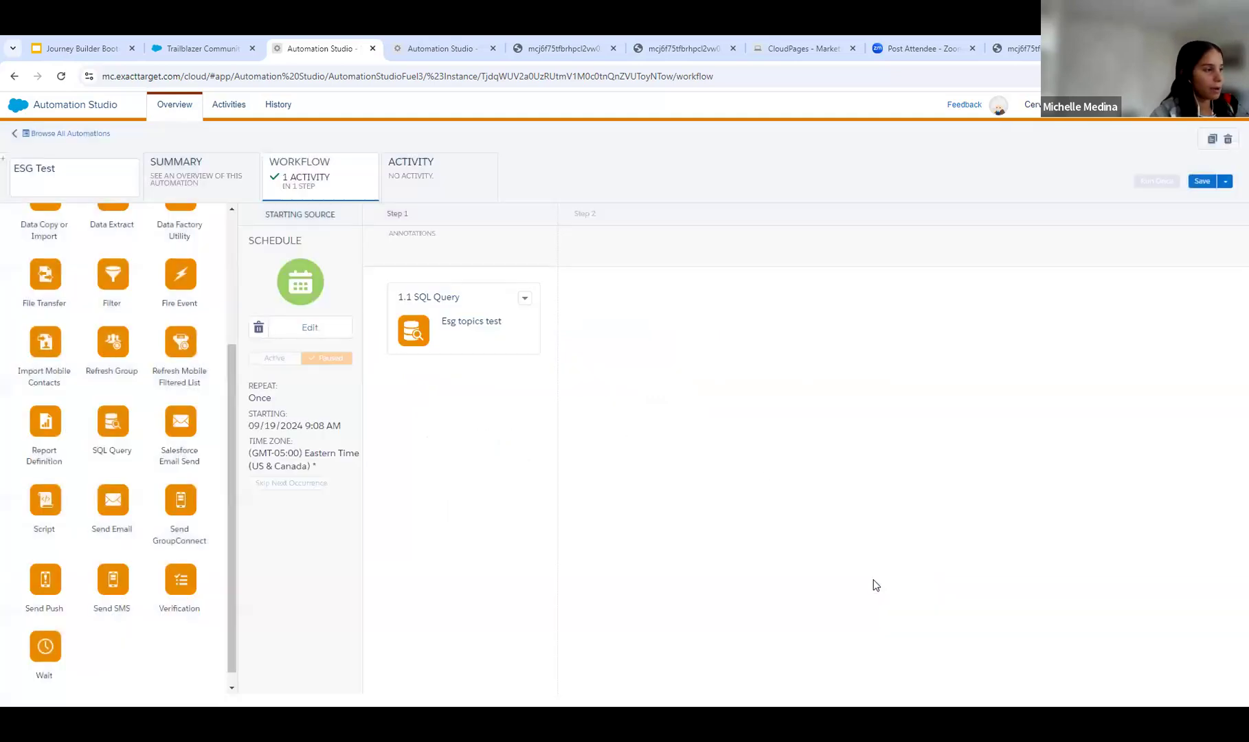
click(1200, 182)
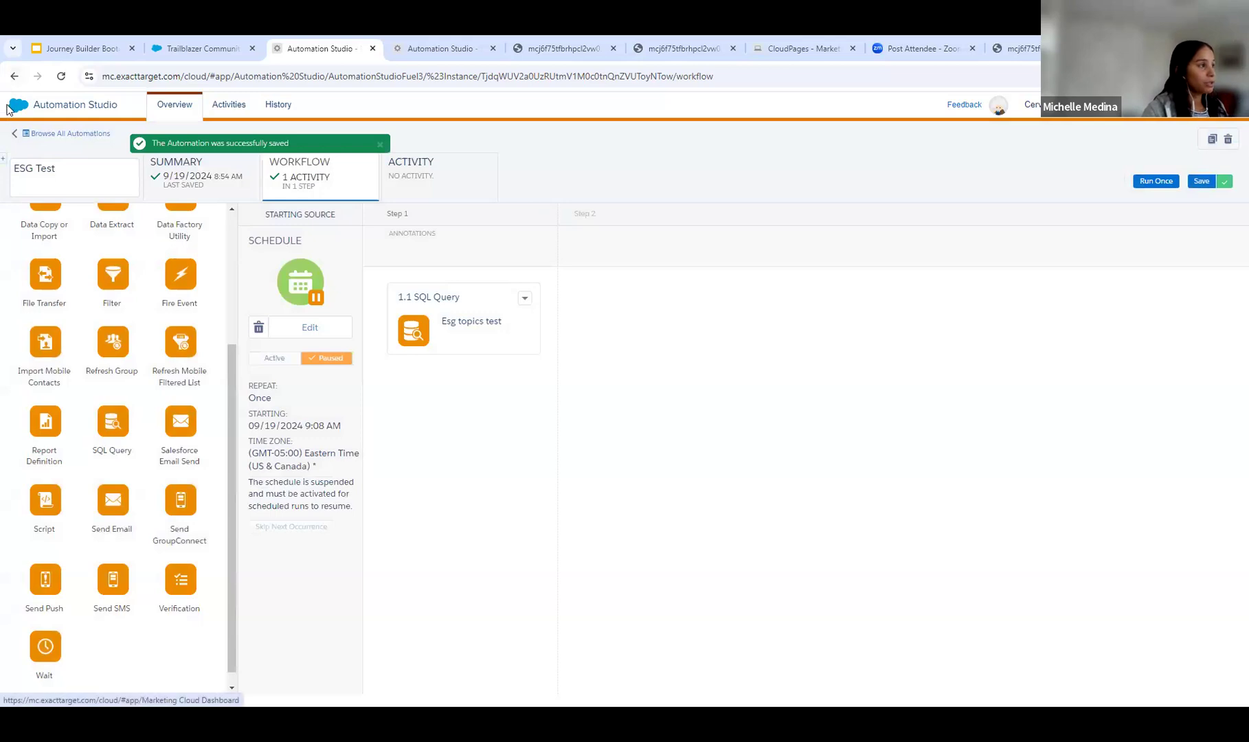
Switch to Journey Builder, open the Content Building_Newsletter Signup - JB Bootcamp journey and stop its running Version 1.
mouse_move(9, 110)
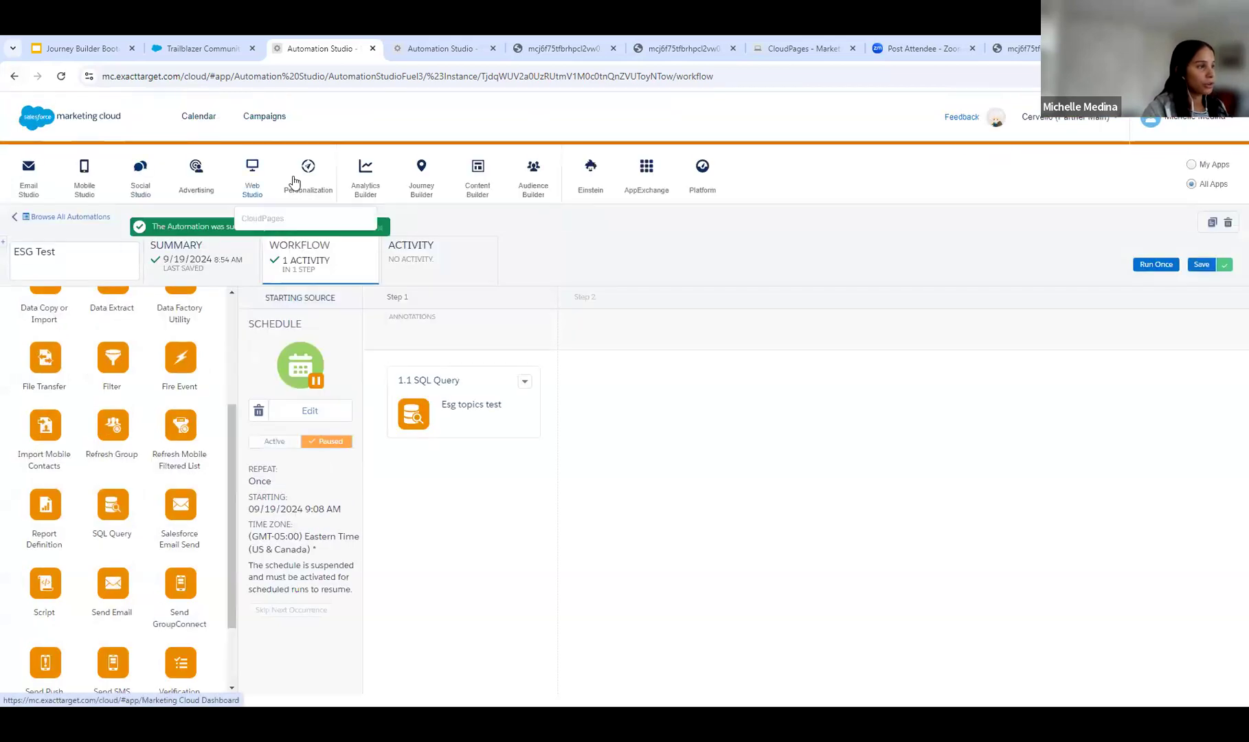
mouse_move(424, 186)
click(450, 254)
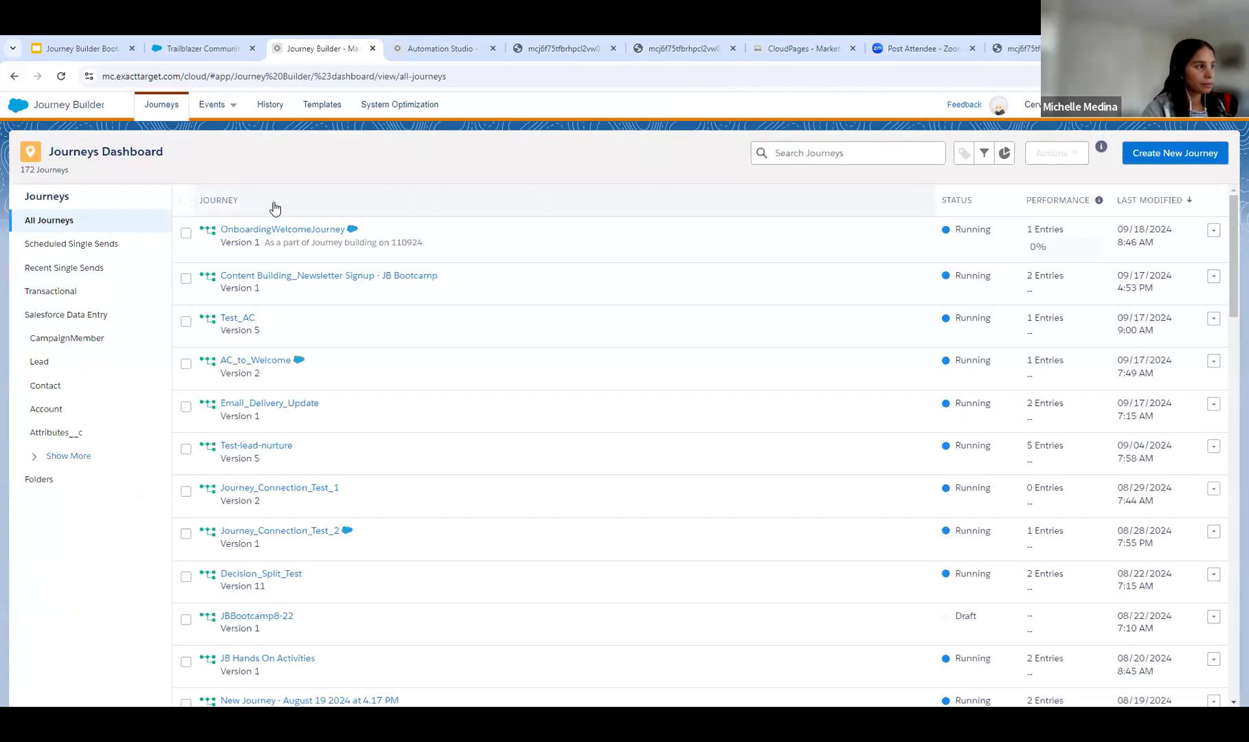
click(307, 277)
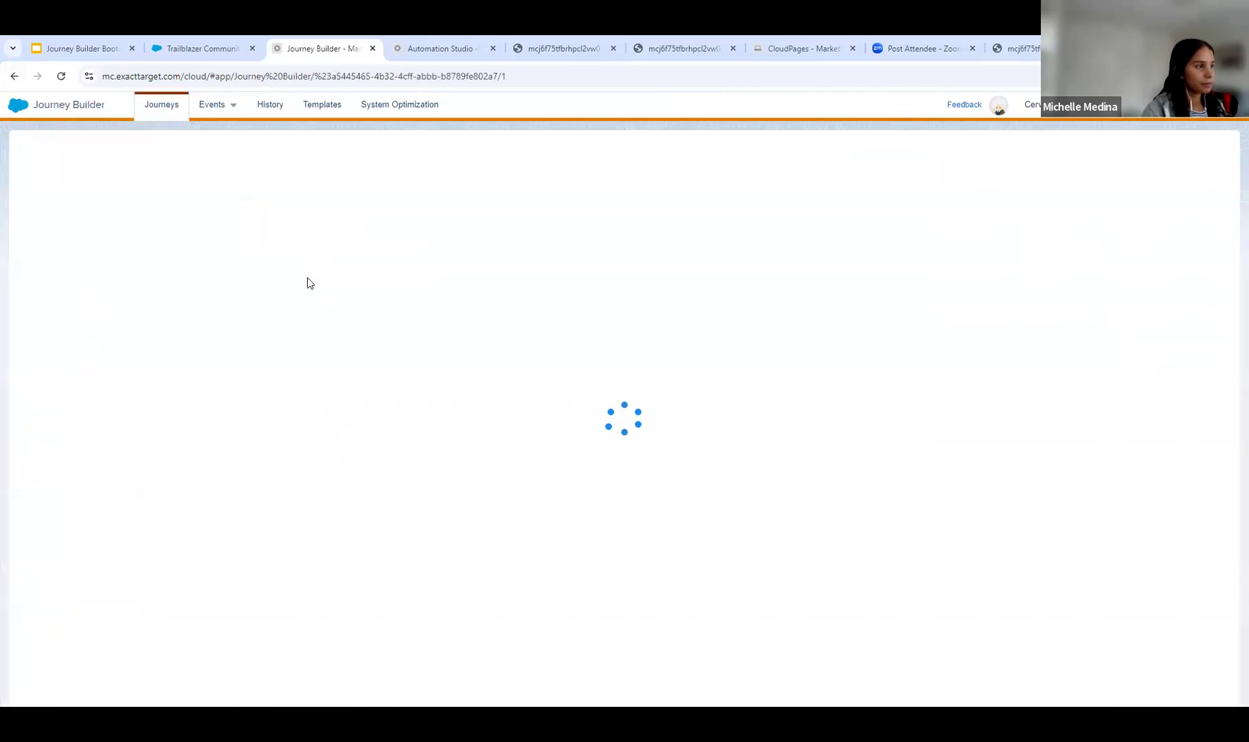
click(1187, 156)
click(1178, 234)
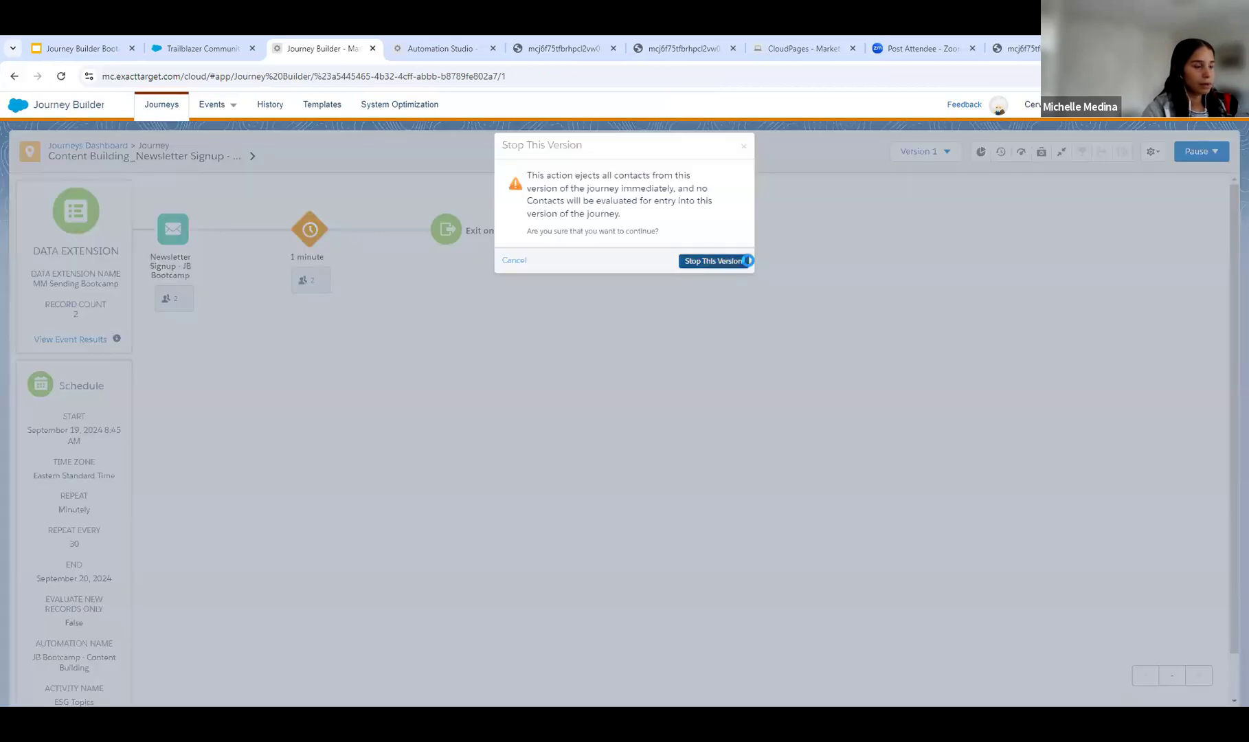
click(748, 261)
In the journey's draft Version 2, assign ESG Test as the schedule's automation, keeping the Evaluate all records option.
click(974, 155)
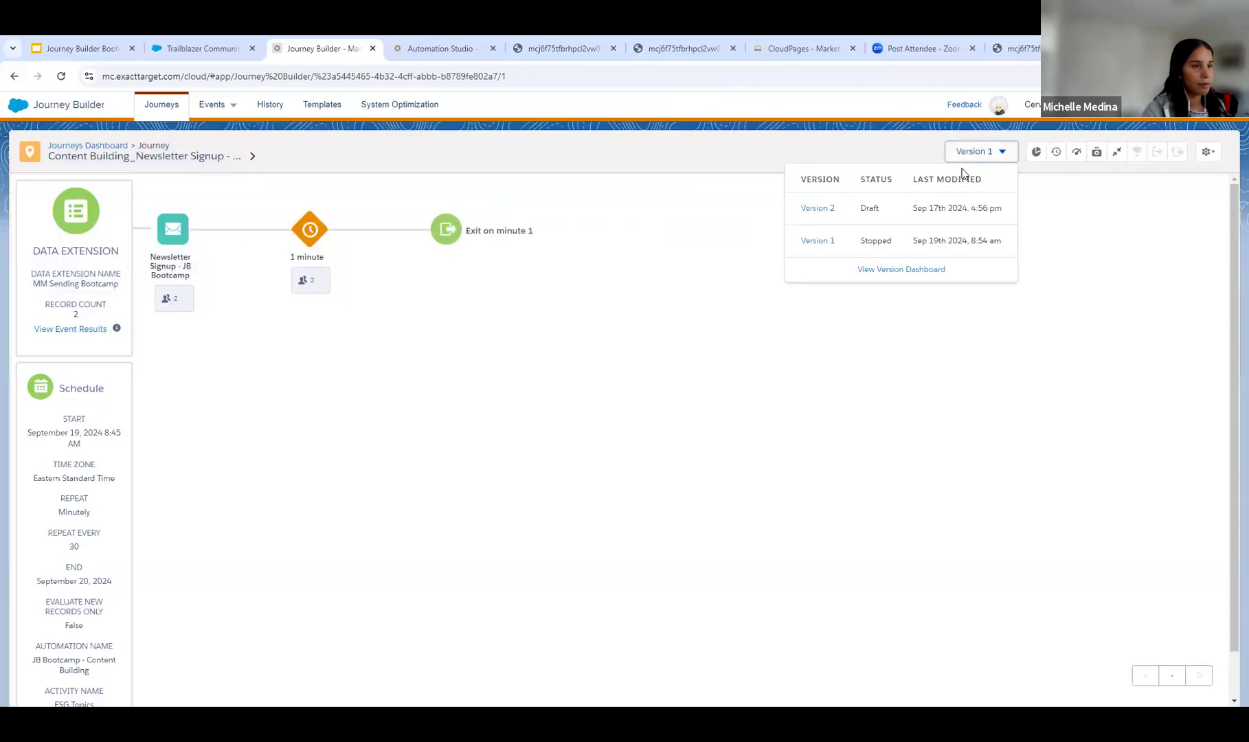
click(820, 209)
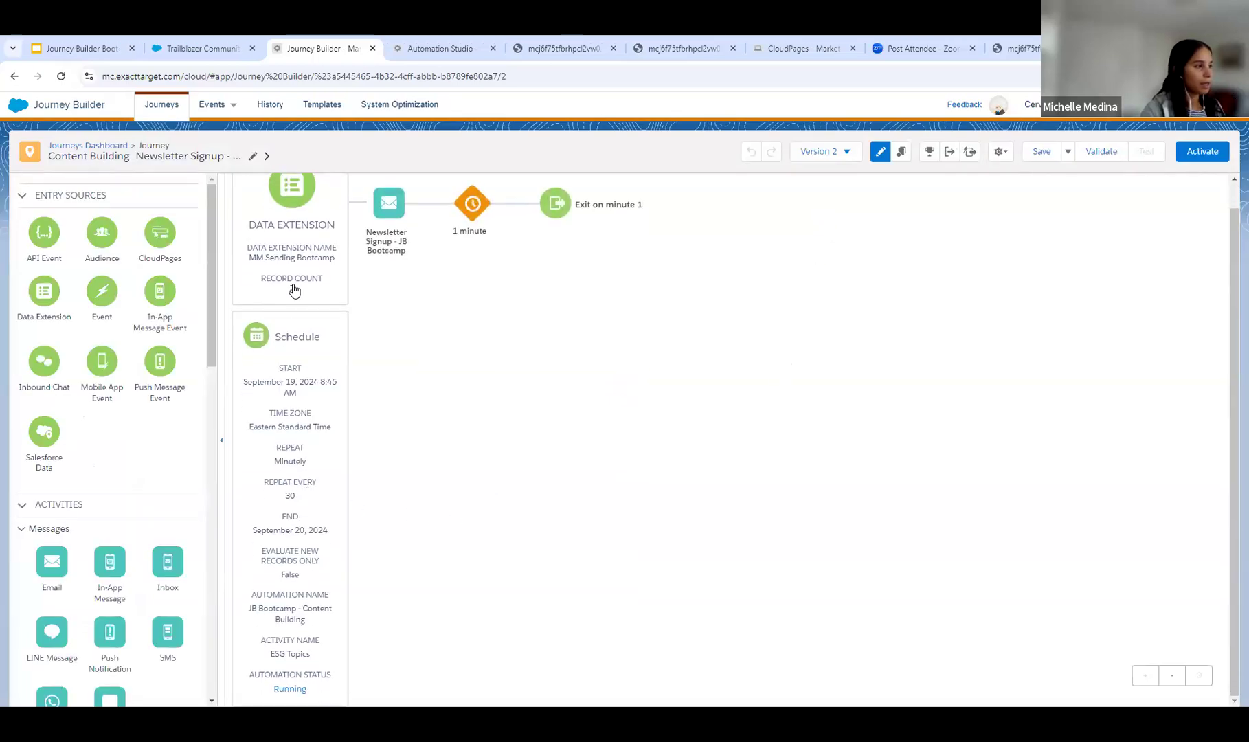
click(307, 409)
click(464, 237)
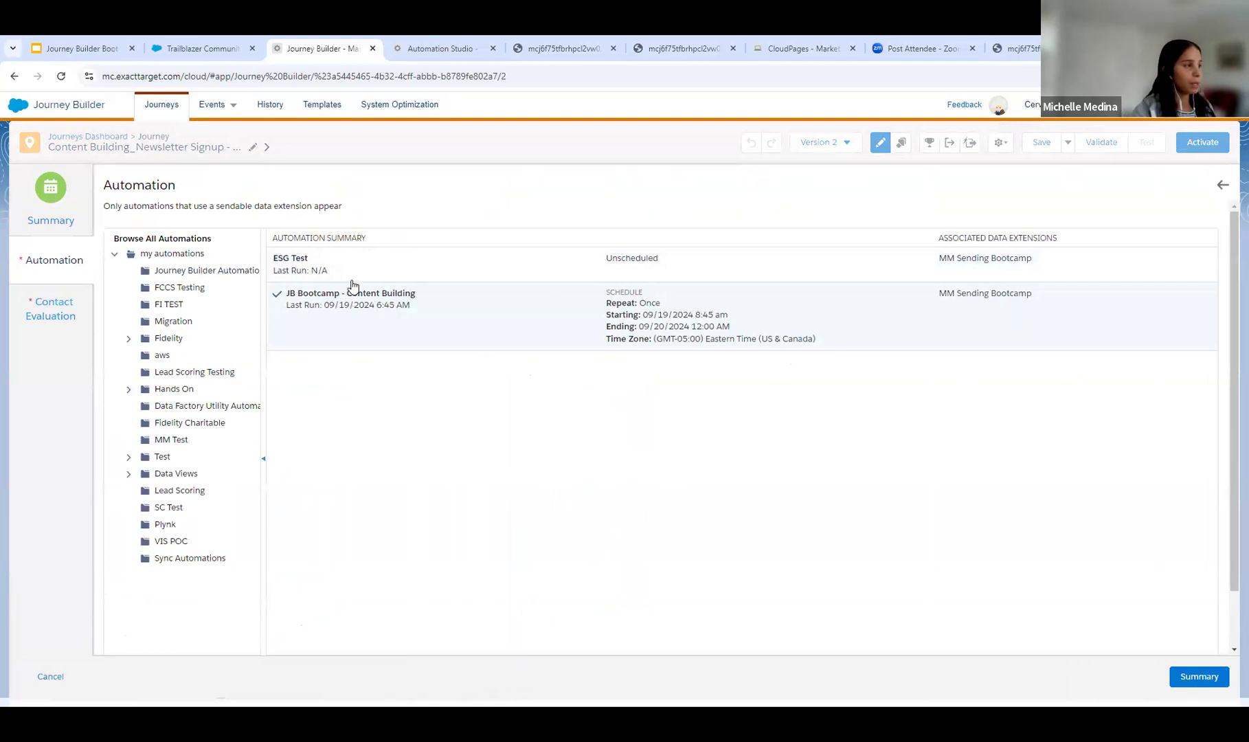
click(297, 266)
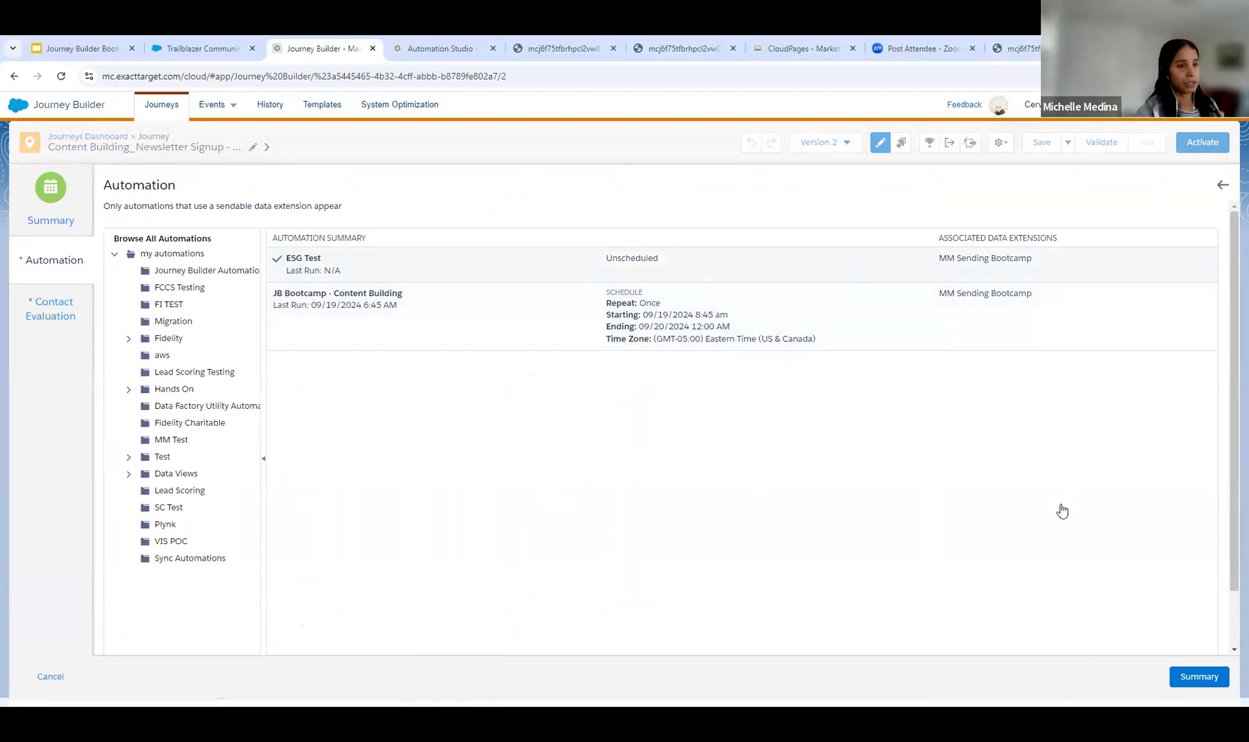
click(56, 309)
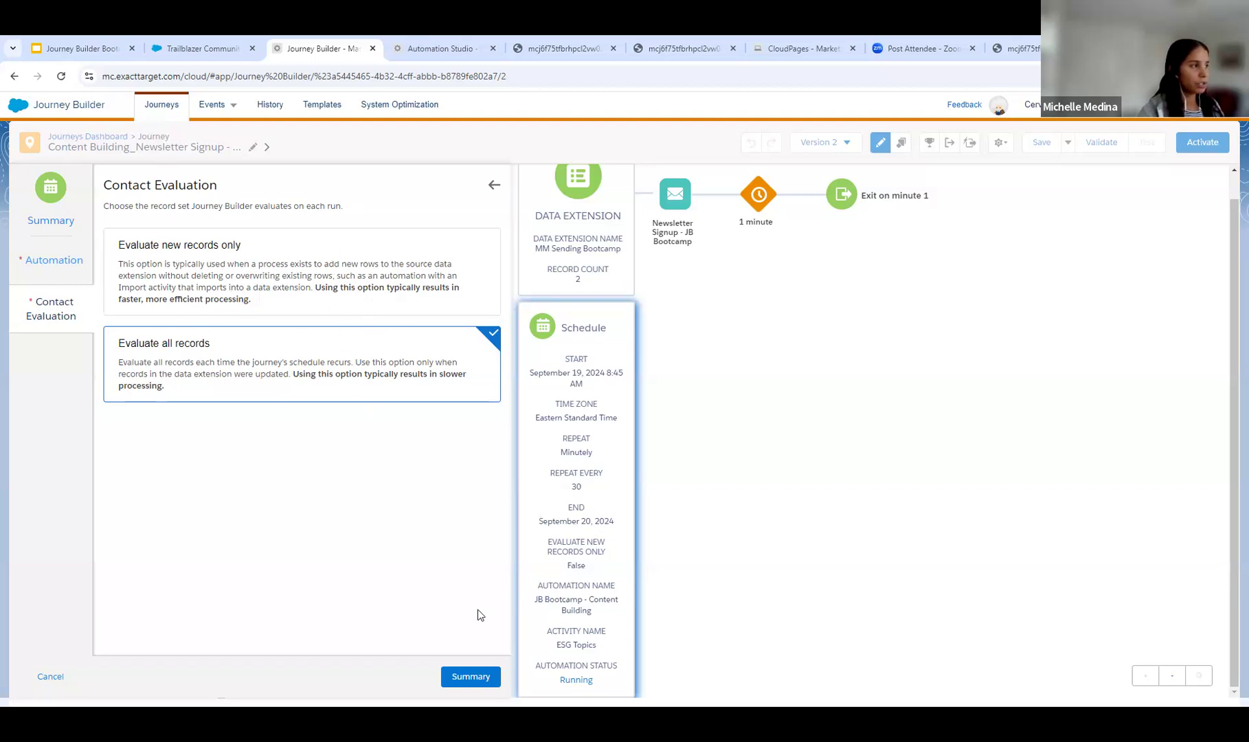
click(472, 678)
click(478, 677)
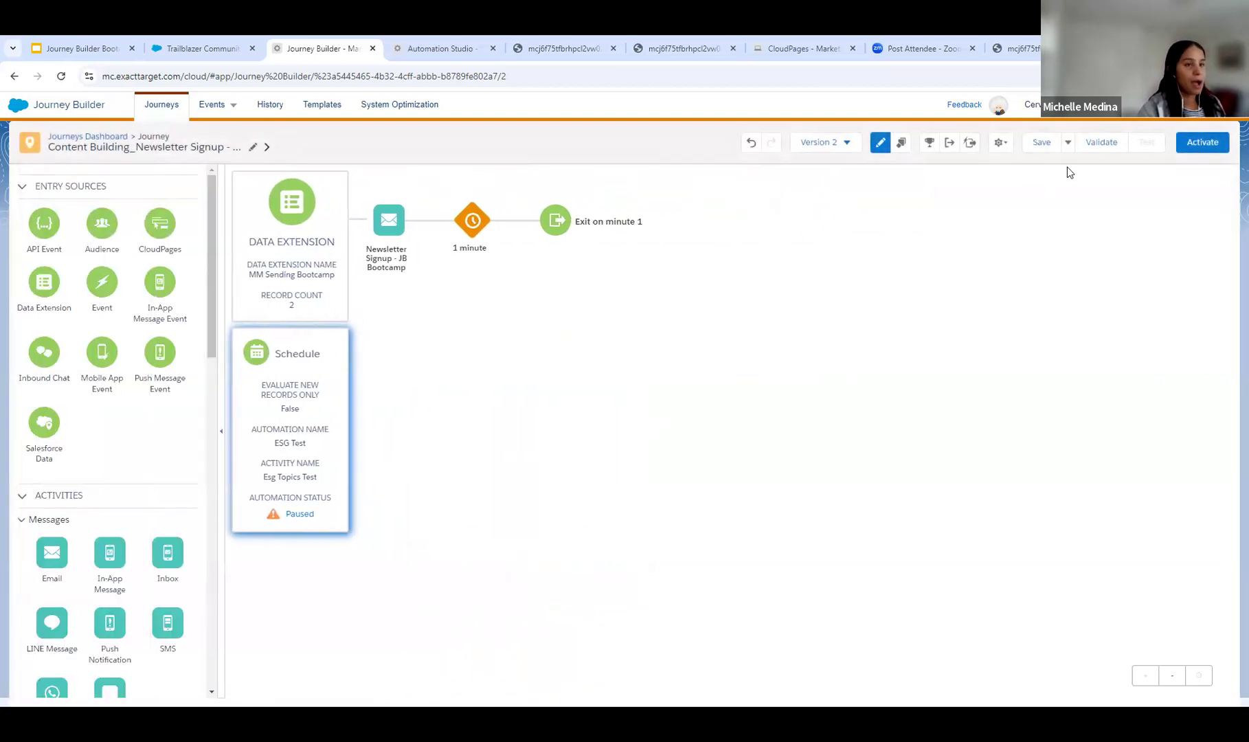
Save and activate Version 2 of the newsletter signup journey, and return to its canvas.
click(1044, 144)
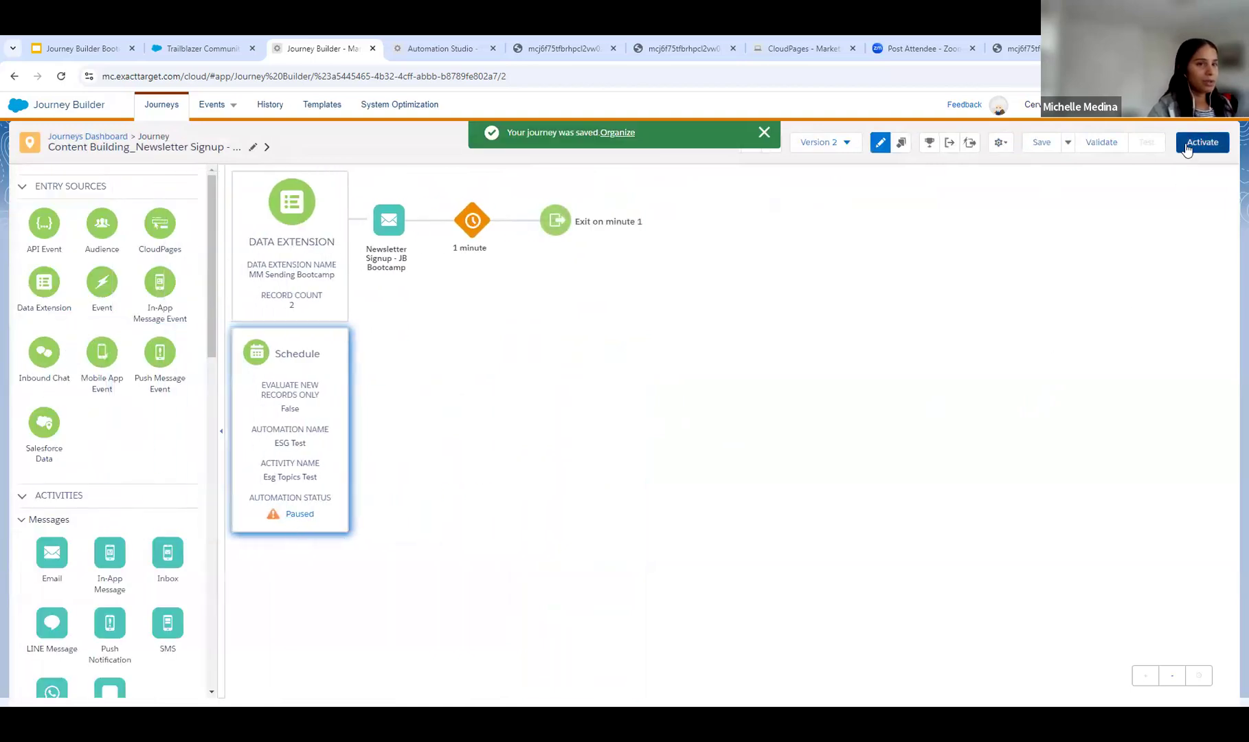
click(1185, 142)
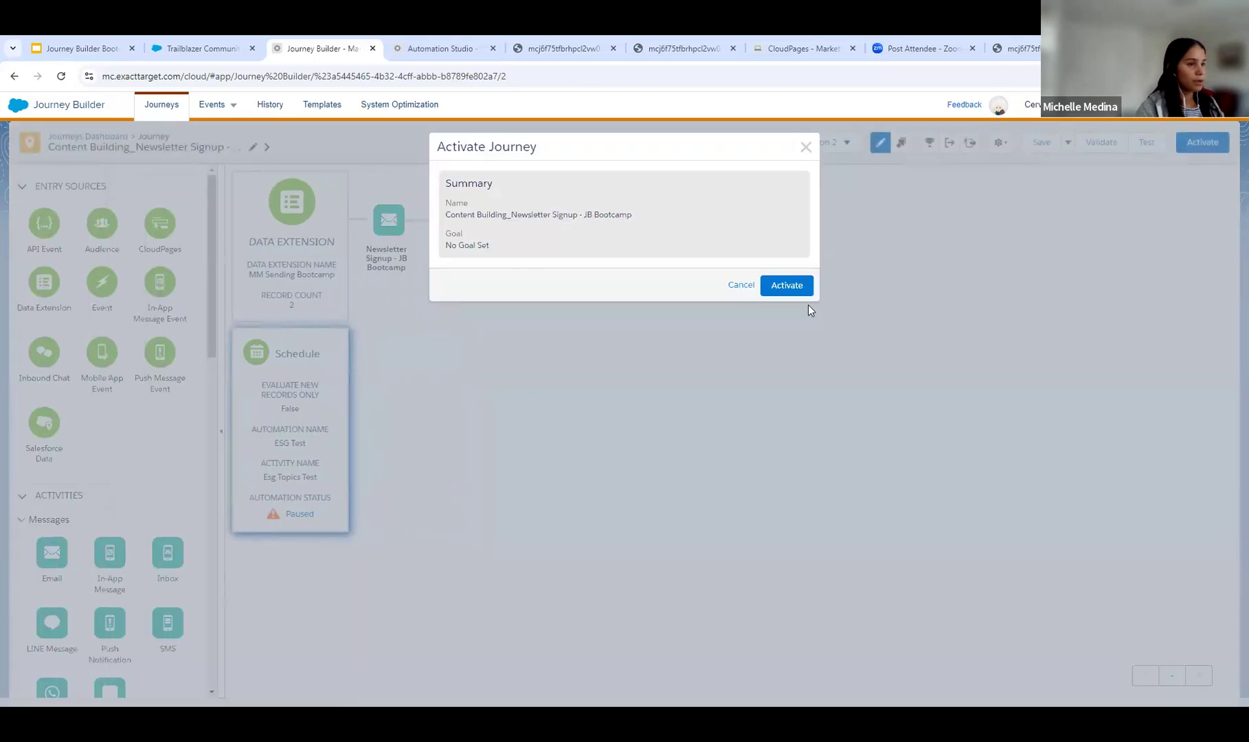
click(786, 285)
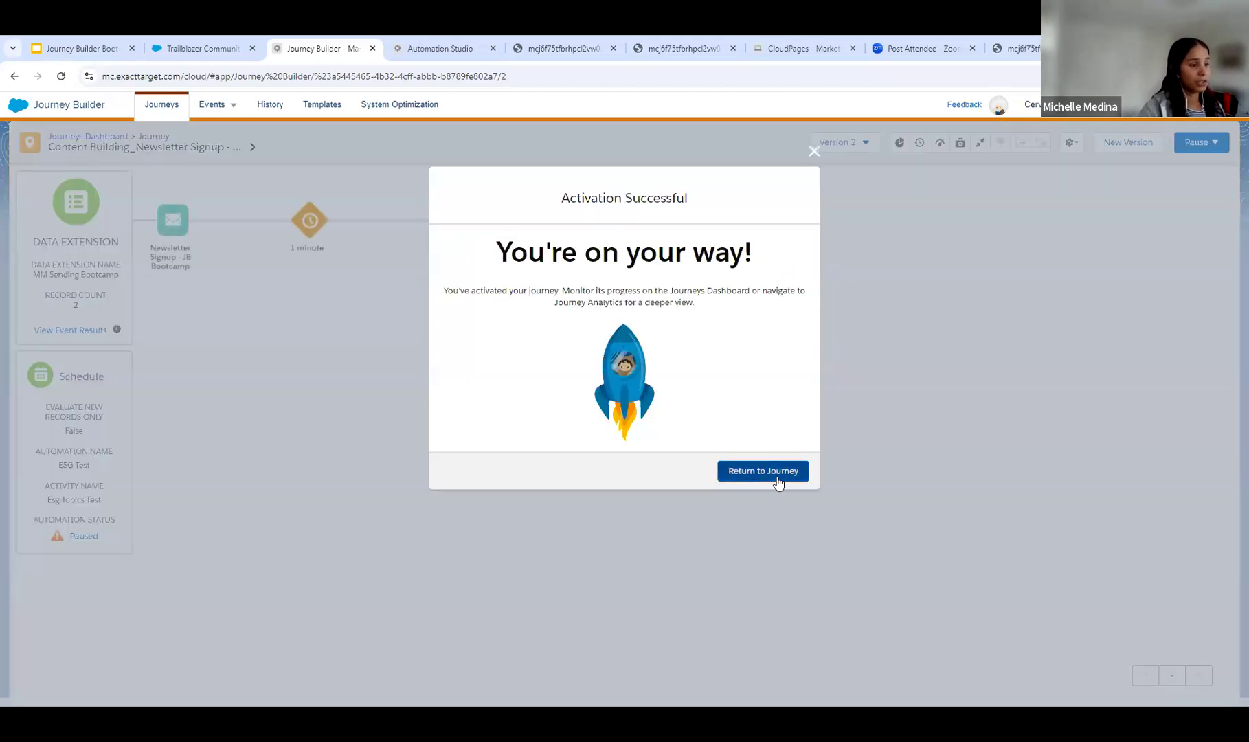
click(777, 479)
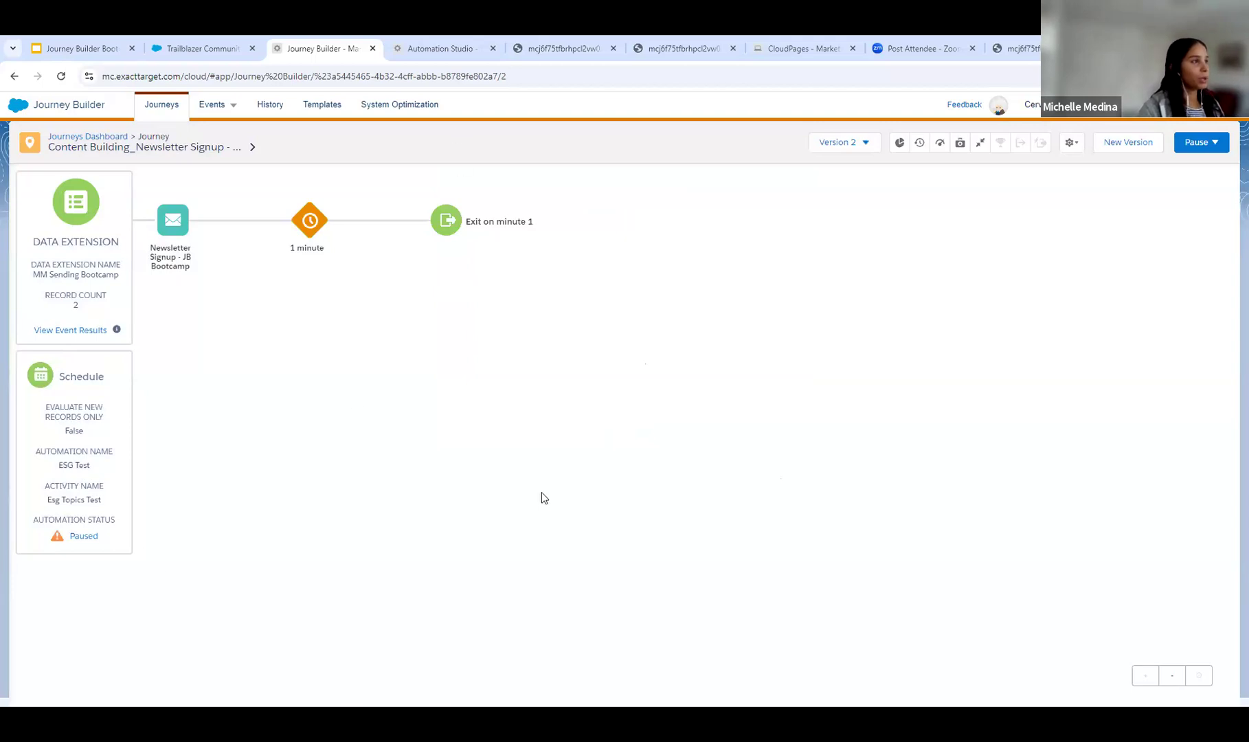
Switch to Automation Studio, search the automations for "esg" and open ESG Test.
click(433, 49)
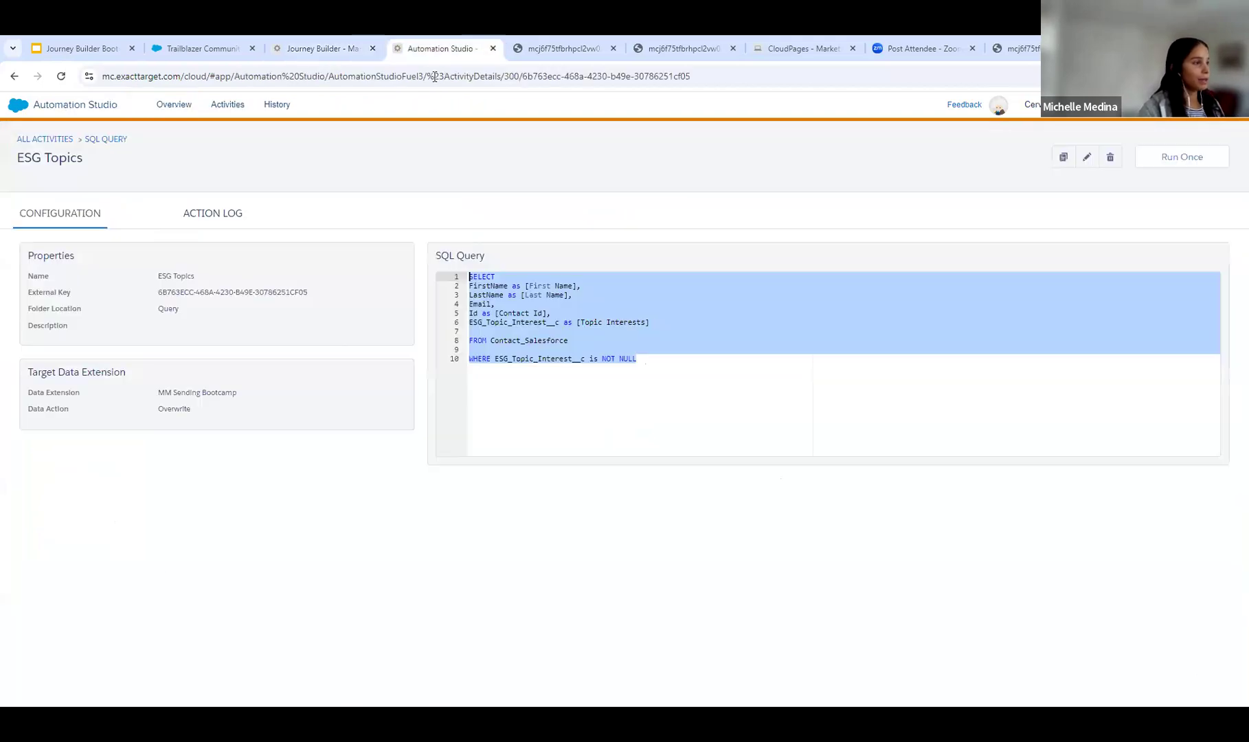
click(180, 107)
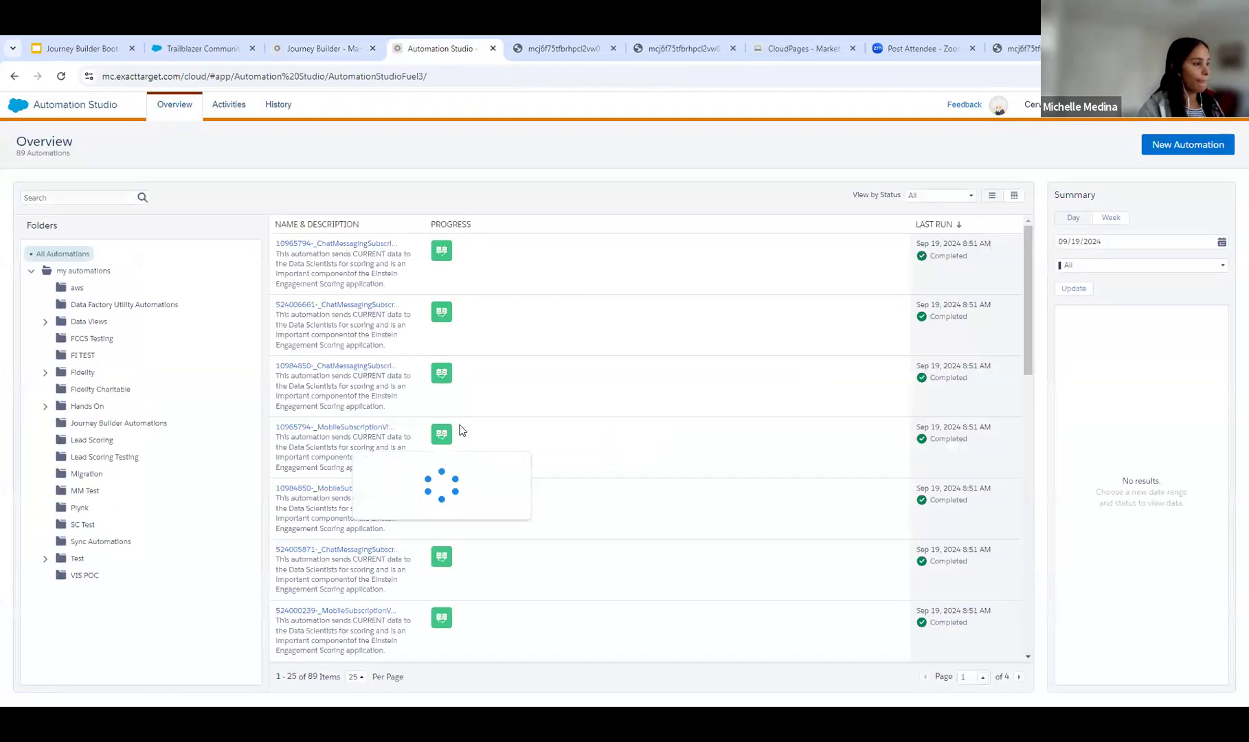
scroll(553, 480, down, 5)
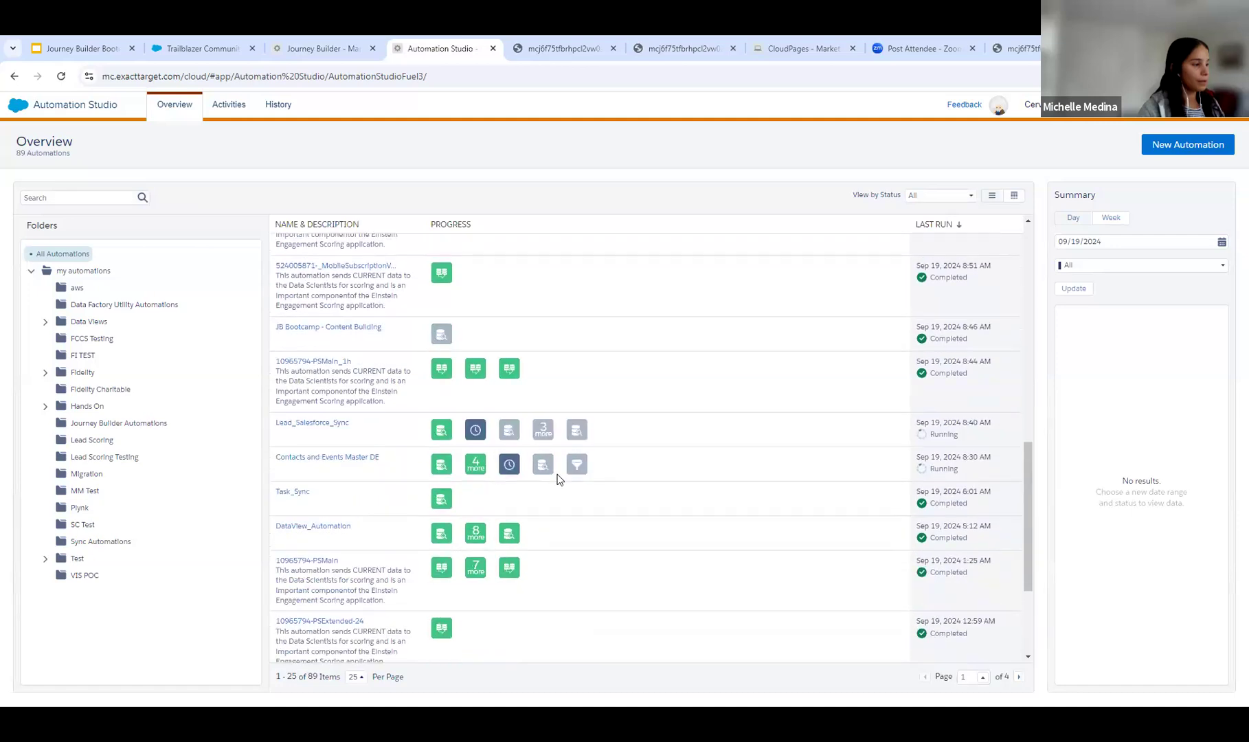
scroll(557, 479, up, 6)
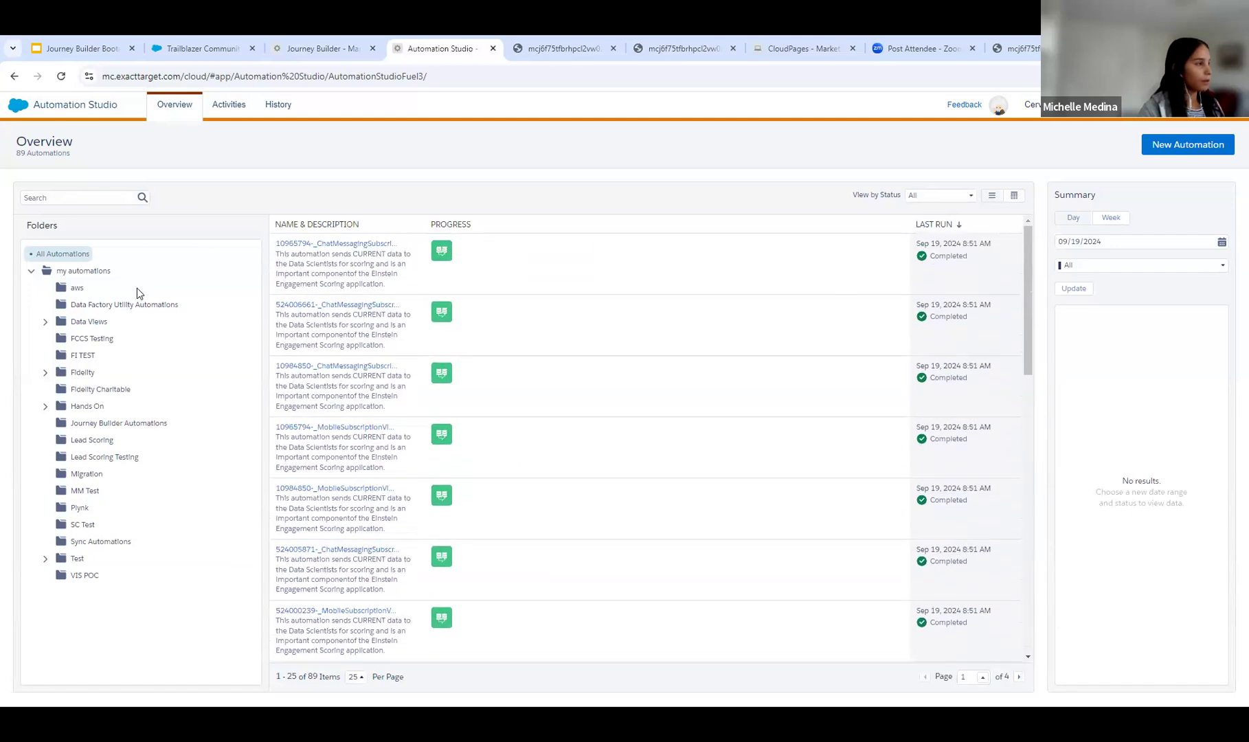
scroll(624, 446, down, 10)
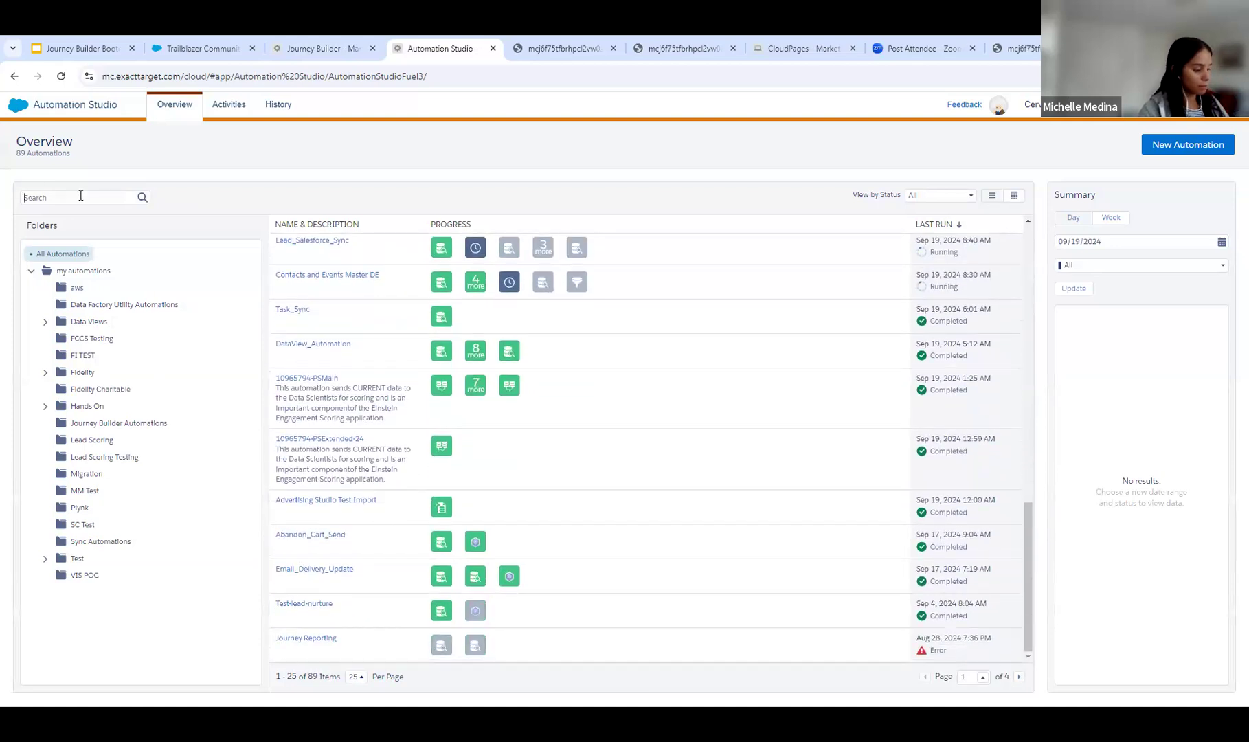
click(143, 205)
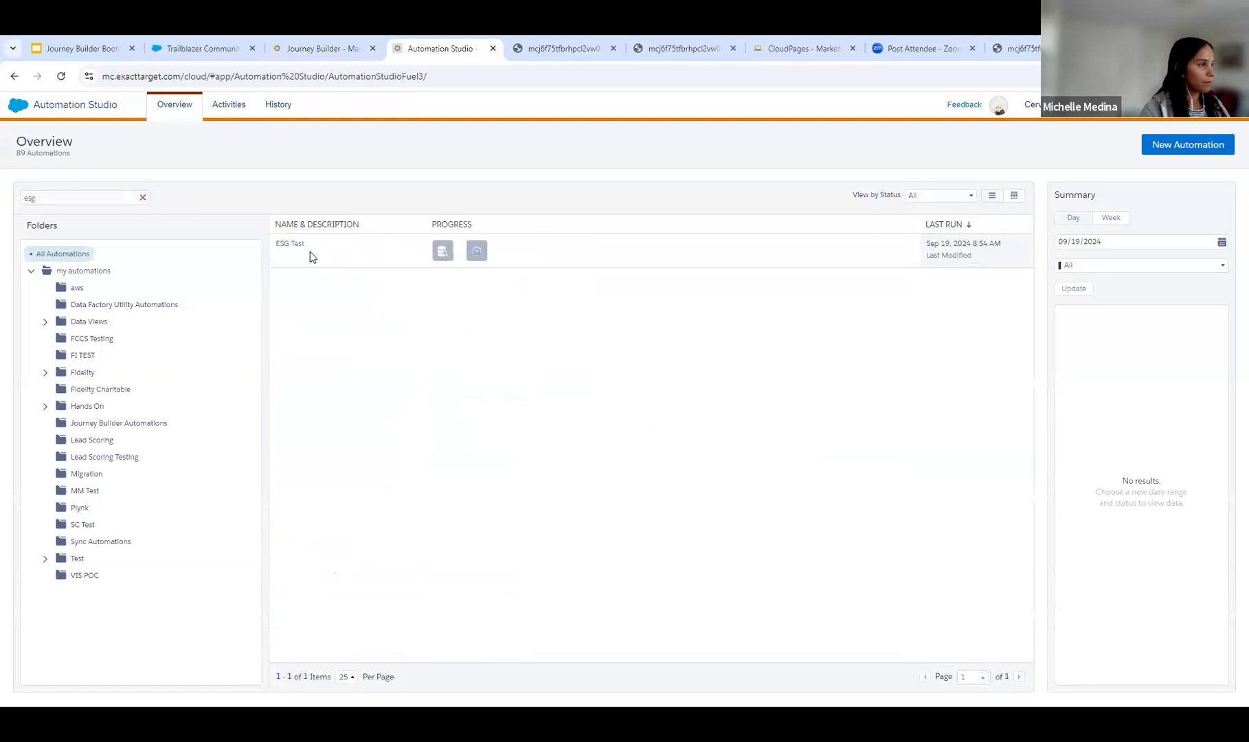
click(289, 245)
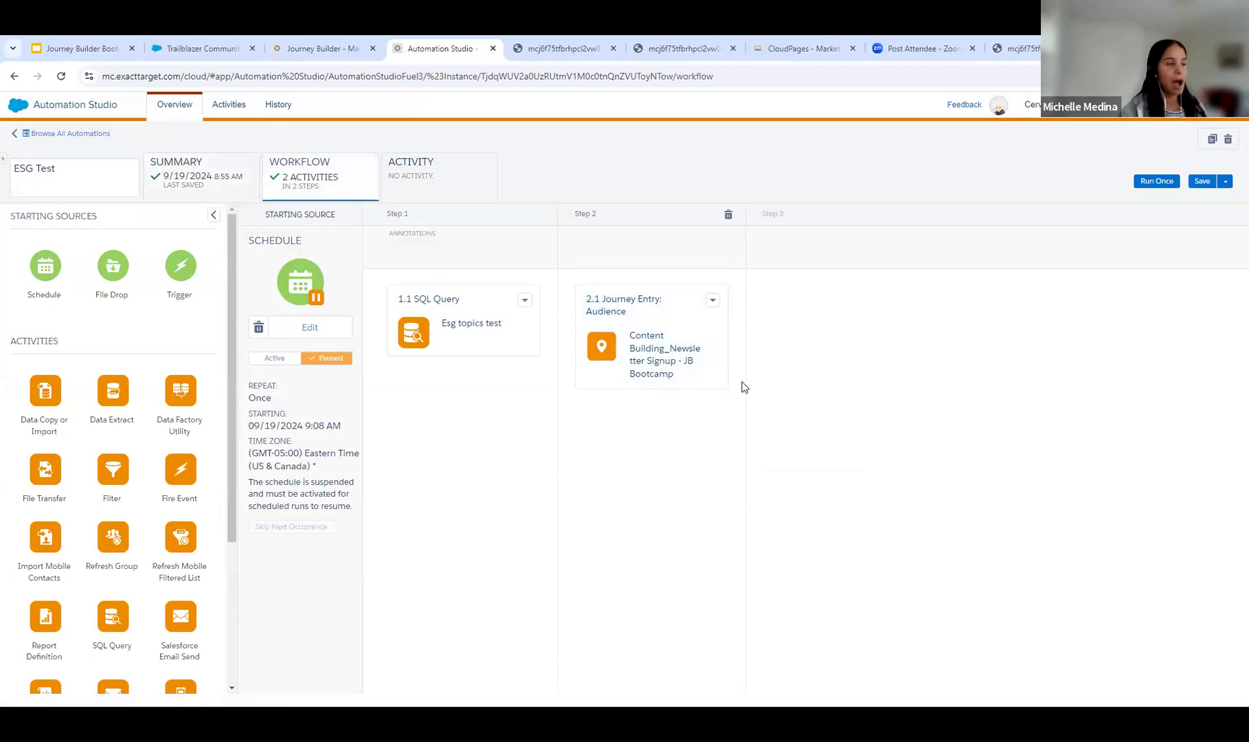
Save the ESG Test automation with its journey entry step and activate its schedule.
click(1196, 181)
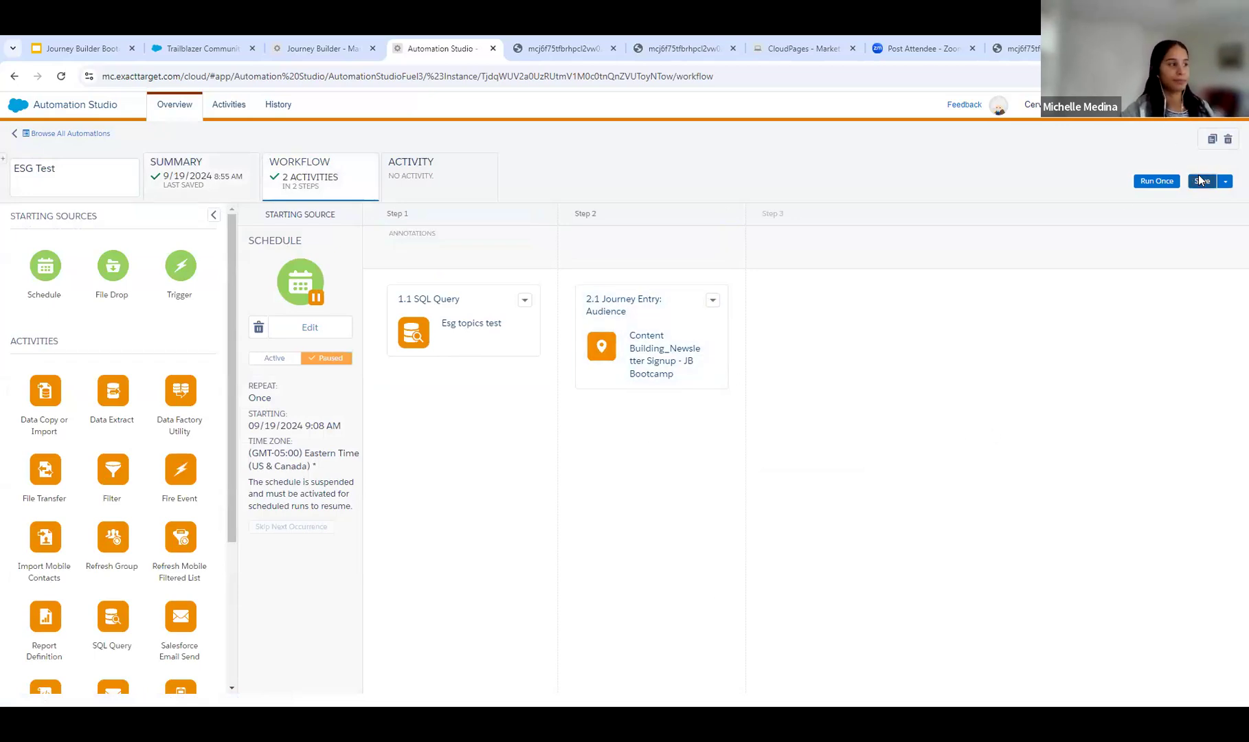
click(274, 358)
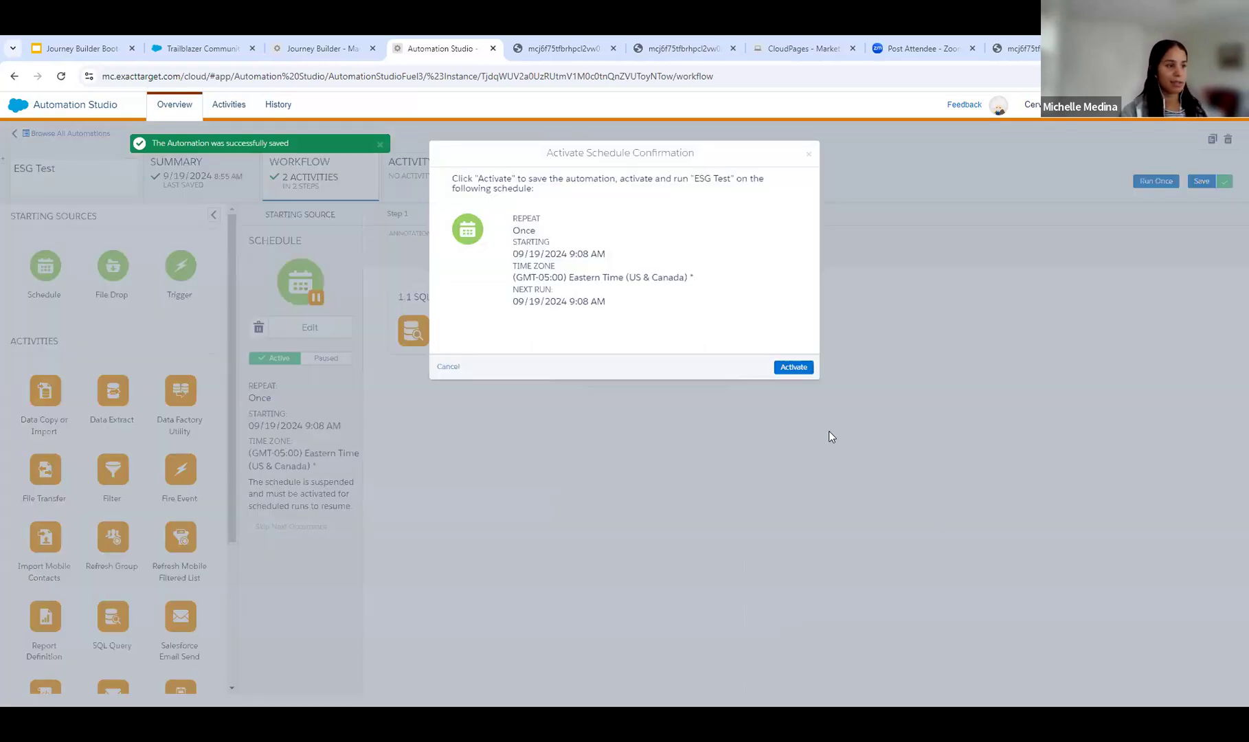
click(799, 368)
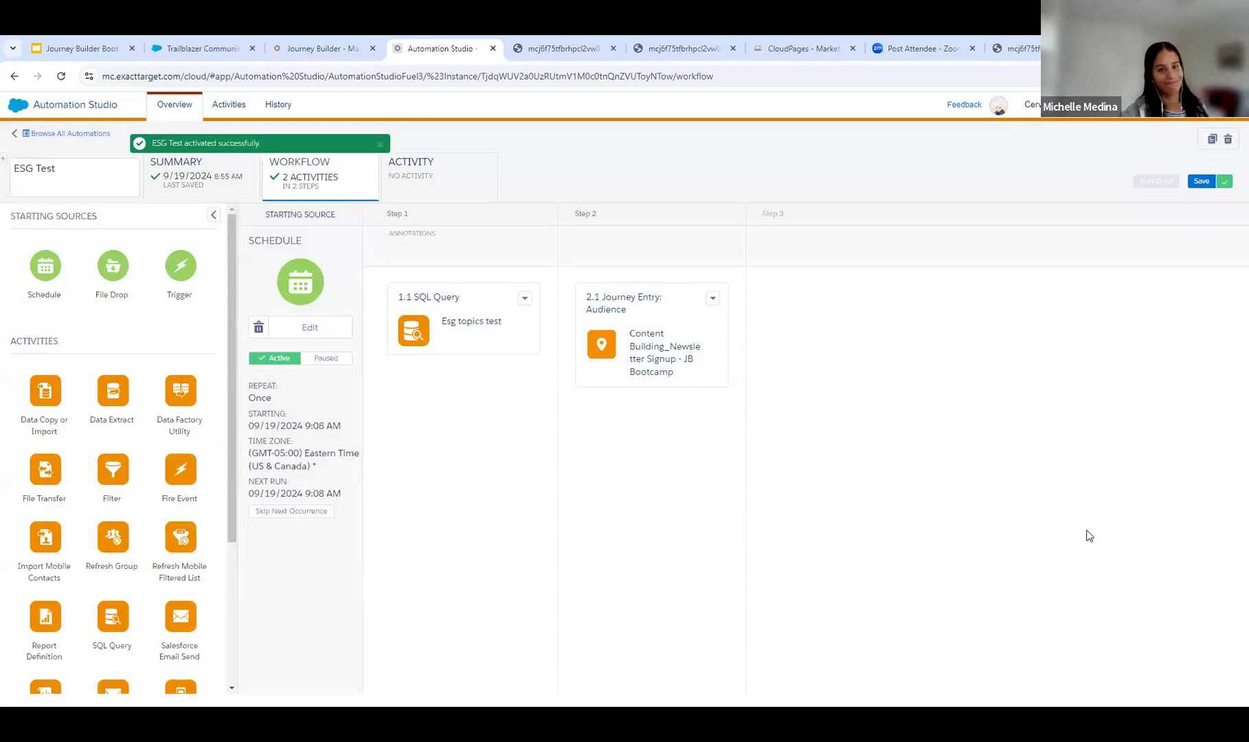